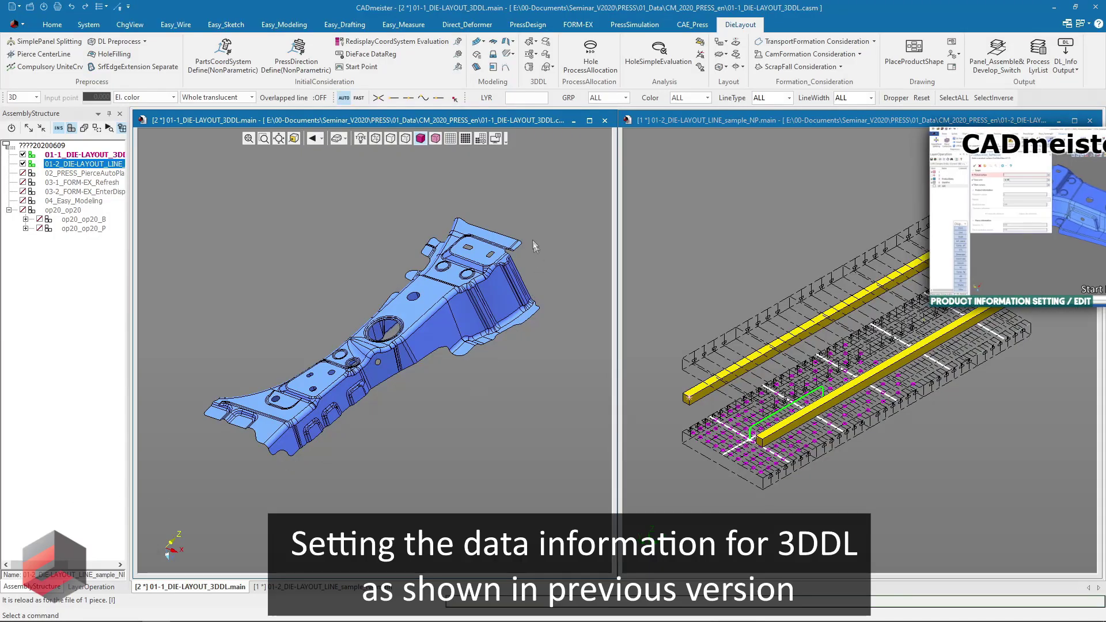
Set the 3DDL product information with the floor part as the product surface.
{"action": "left_click", "coordinate": [529, 41]}
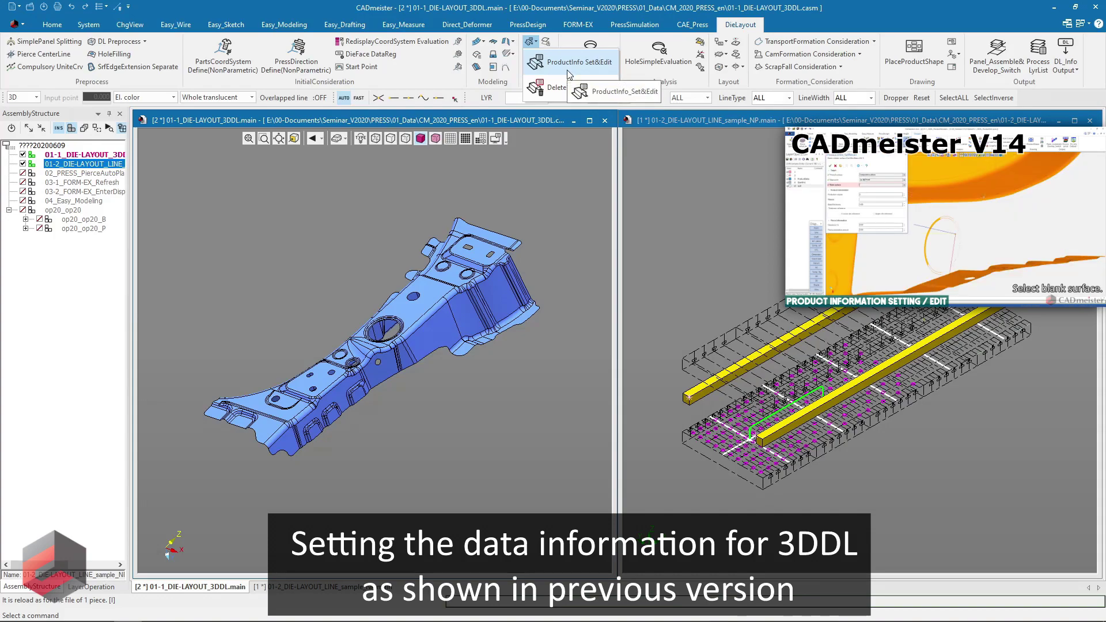
{"action": "left_click", "coordinate": [569, 64]}
{"action": "left_click", "coordinate": [449, 332]}
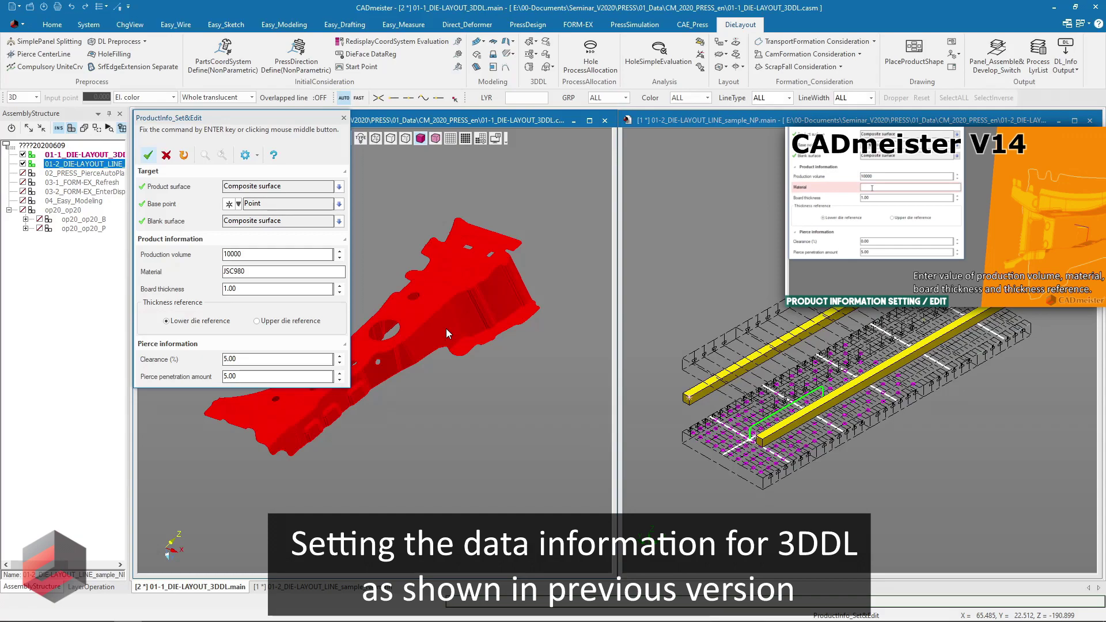
{"action": "left_click", "coordinate": [167, 155]}
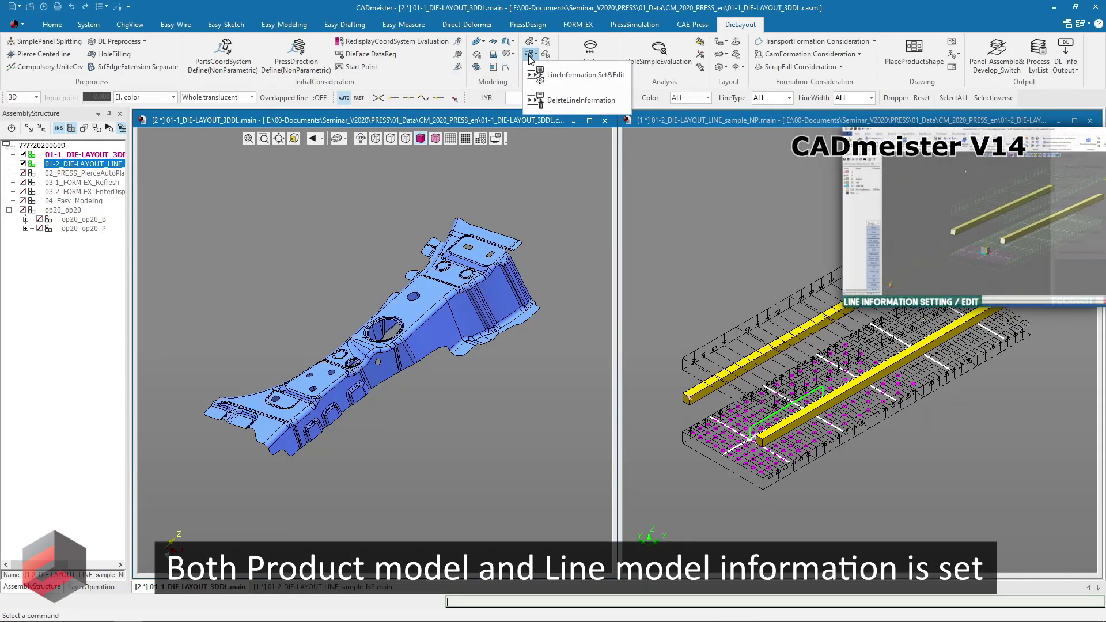
Set the line information on die layout line 01-2, then reactivate 01-1.
{"action": "left_click", "coordinate": [687, 187]}
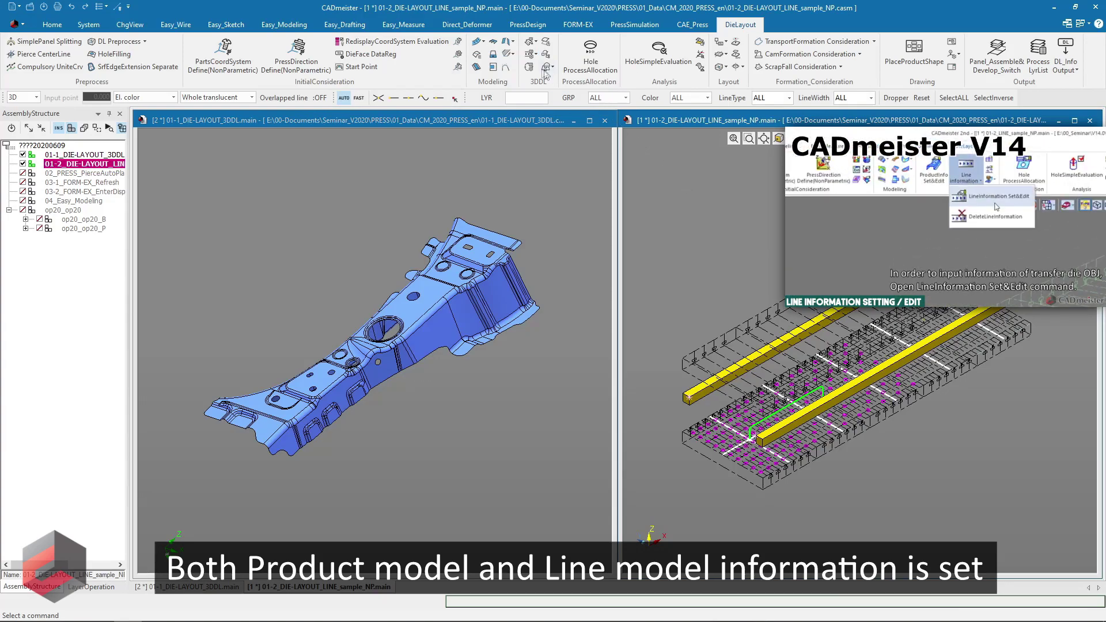
{"action": "left_click", "coordinate": [531, 55]}
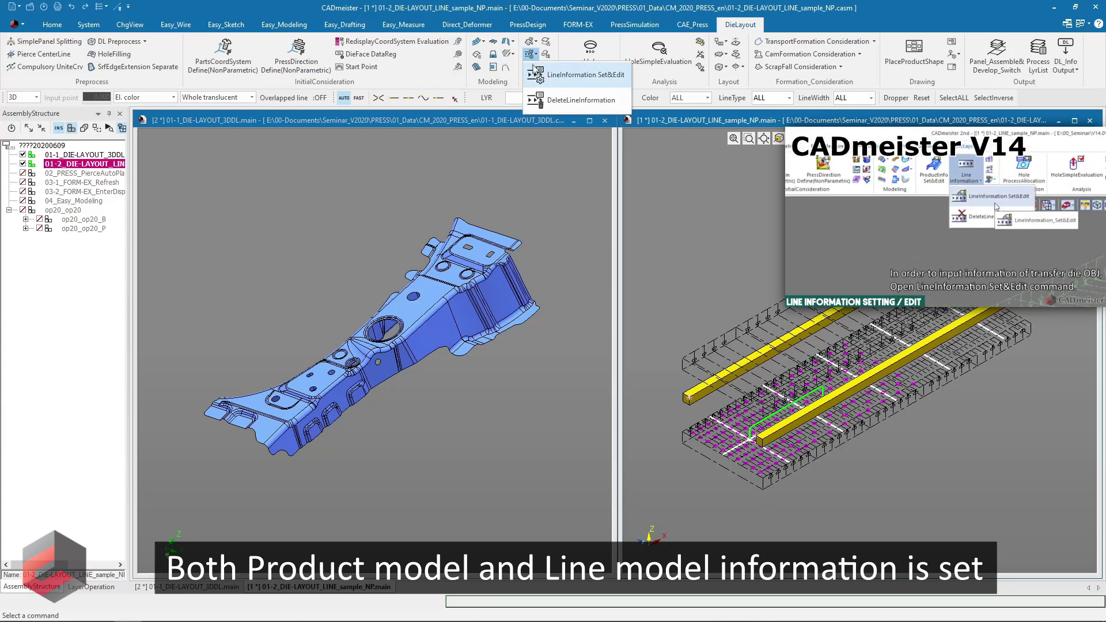
{"action": "left_click", "coordinate": [573, 81]}
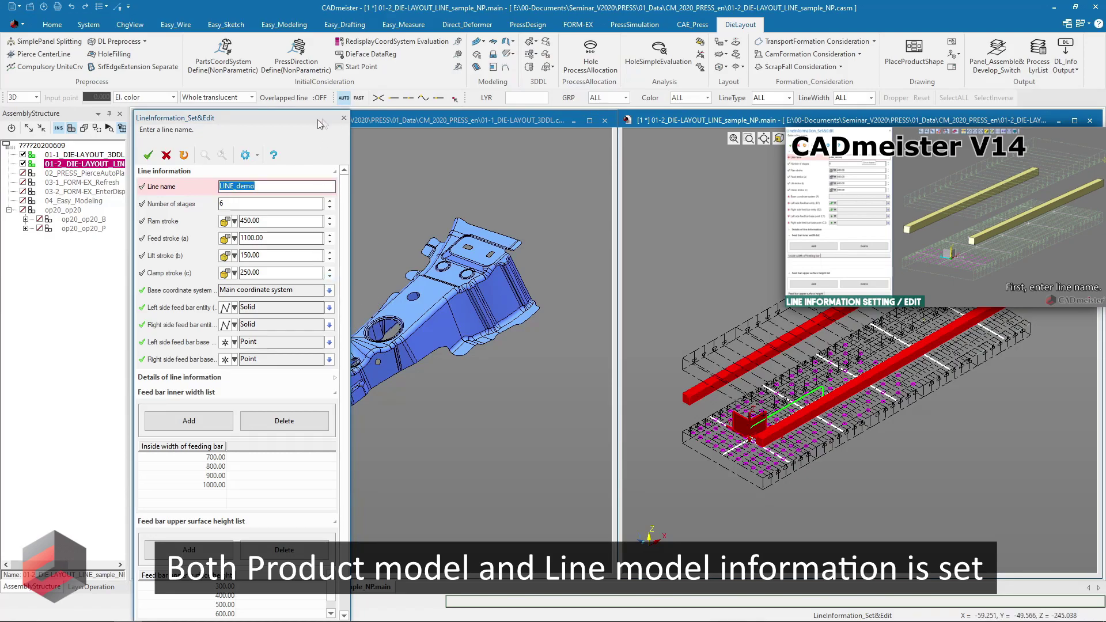
{"action": "left_click", "coordinate": [167, 154]}
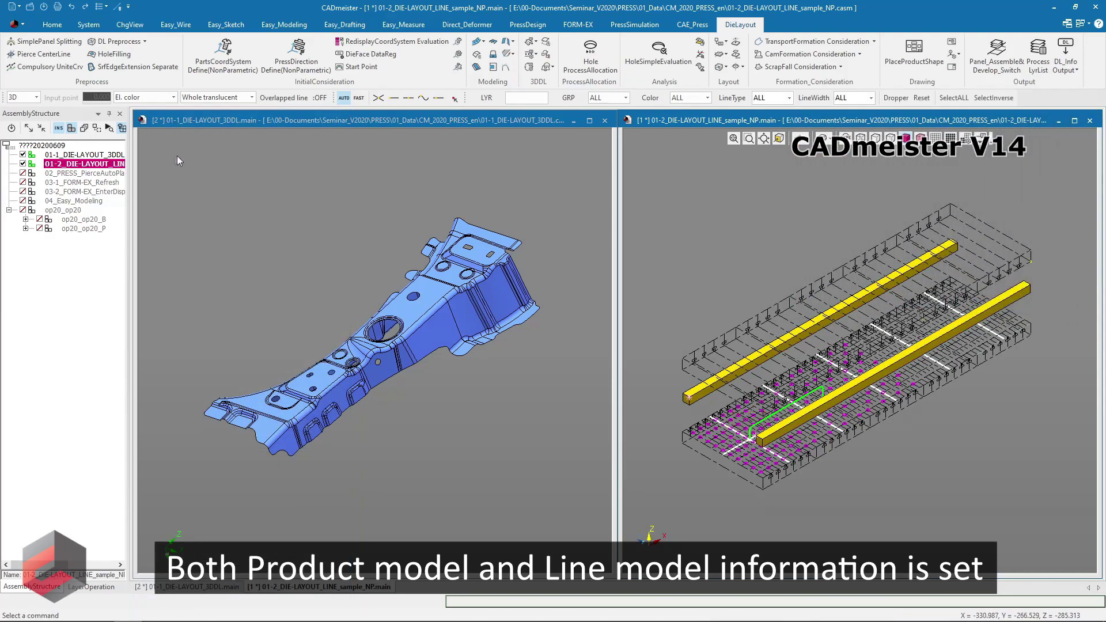
{"action": "left_click", "coordinate": [450, 120]}
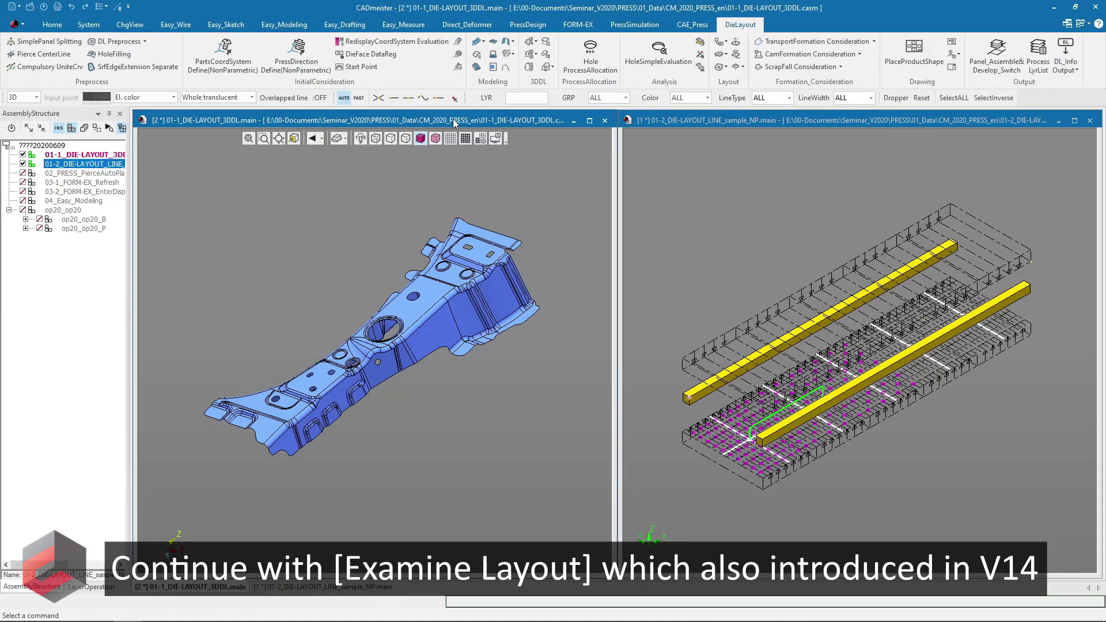
Run ExamineLayout on the die layout line model with Consideration of transport.
{"action": "left_click", "coordinate": [547, 42]}
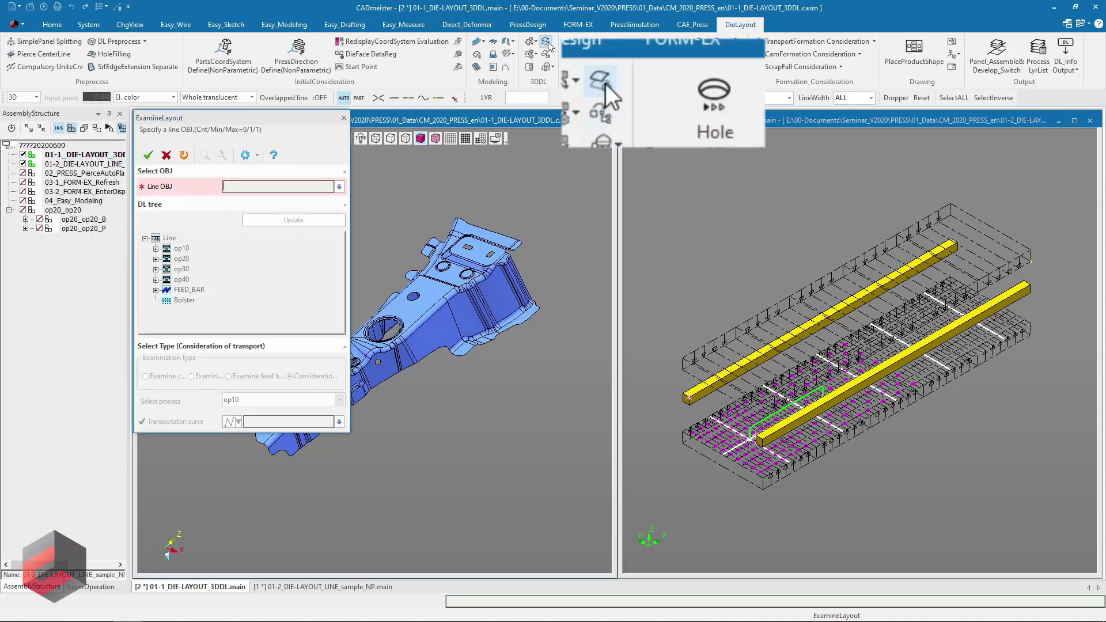
{"action": "left_click", "coordinate": [706, 397]}
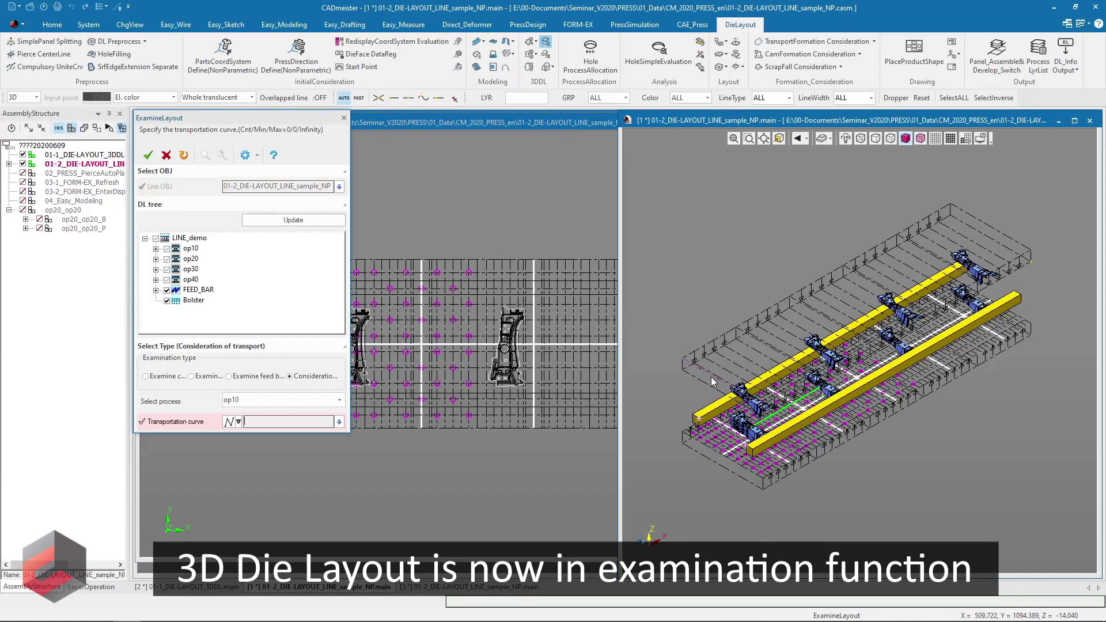
{"action": "left_click", "coordinate": [1074, 121]}
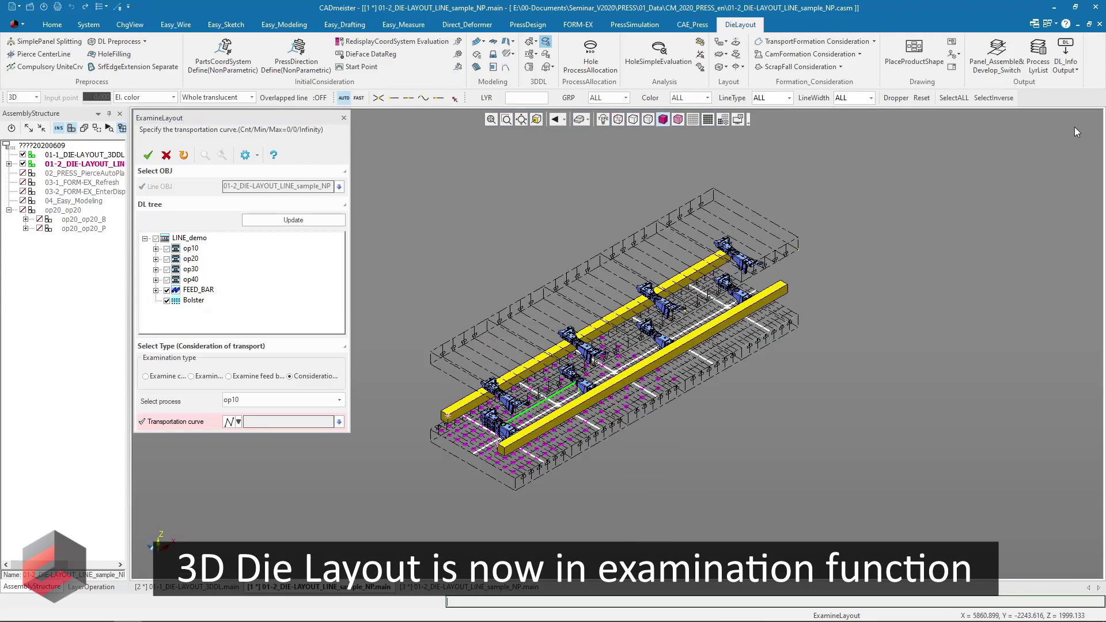
{"action": "scroll", "coordinate": [653, 361], "scroll_direction": "up", "scroll_amount": 1}
{"action": "scroll", "coordinate": [653, 361], "scroll_direction": "up", "scroll_amount": 2}
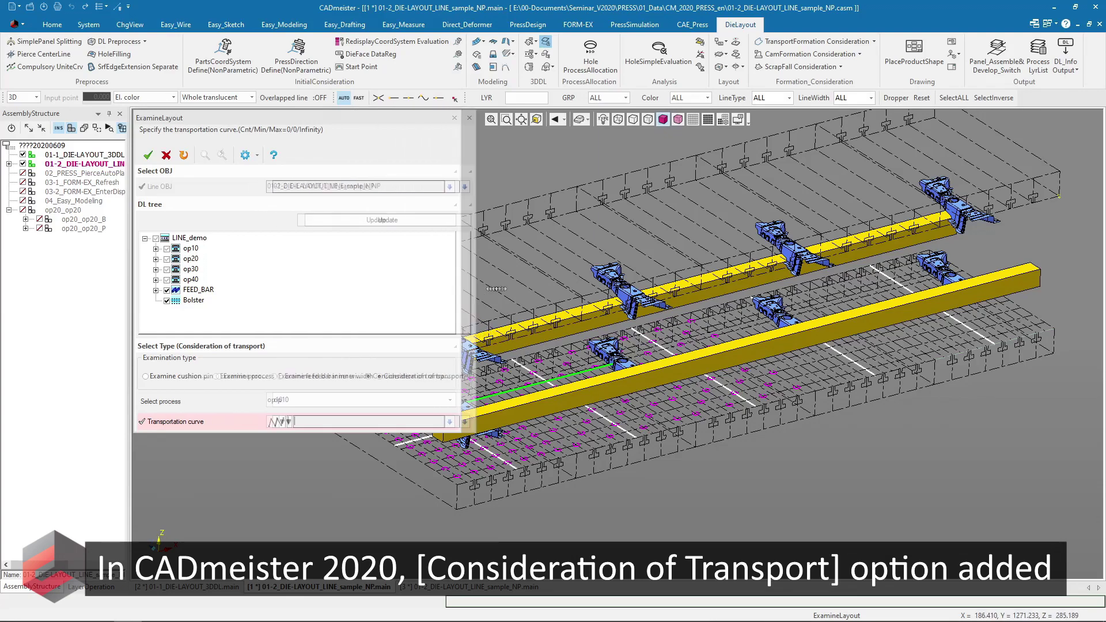
{"action": "left_click_drag", "start_coordinate": [351, 290], "coordinate": [569, 322]}
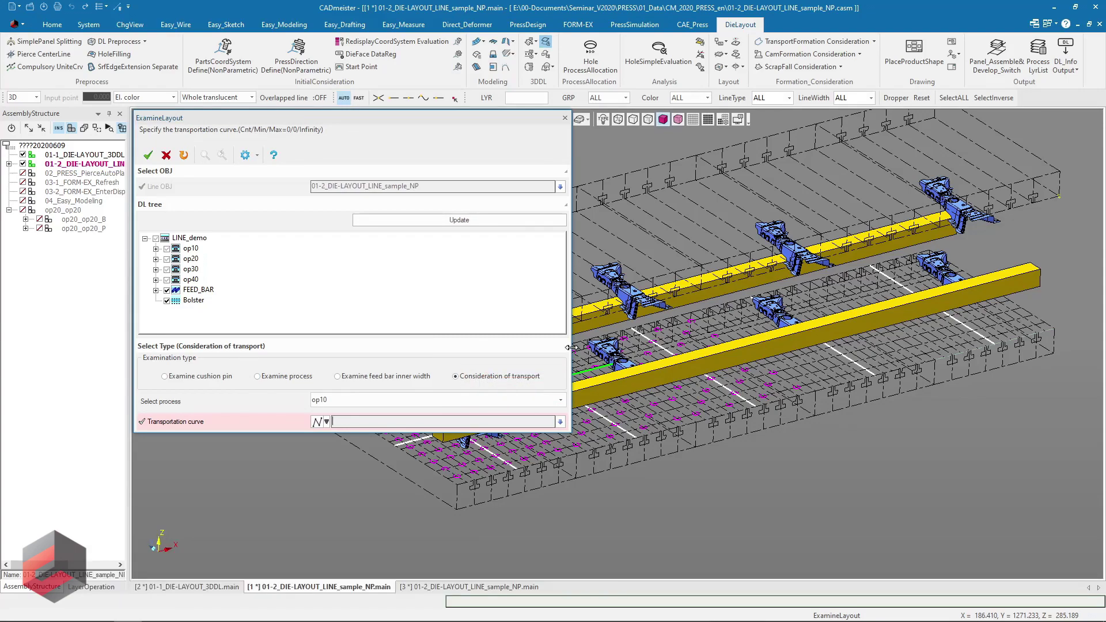
{"action": "left_click_drag", "start_coordinate": [570, 347], "coordinate": [364, 337]}
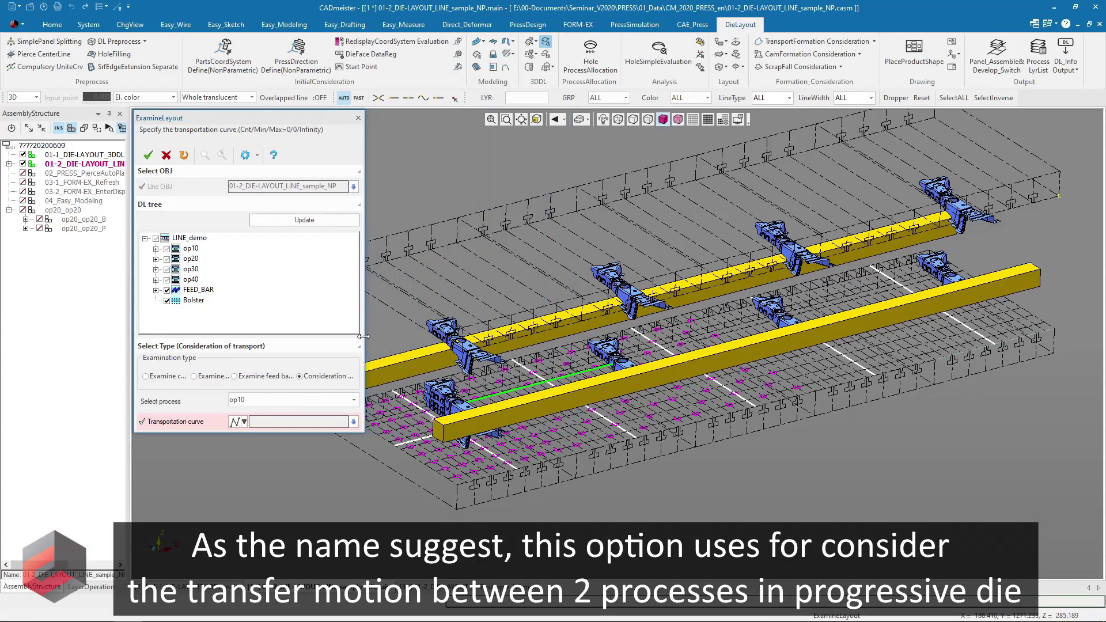
Show only the OP11 and OP20 dies and pick the green transport line.
{"action": "left_click", "coordinate": [91, 586]}
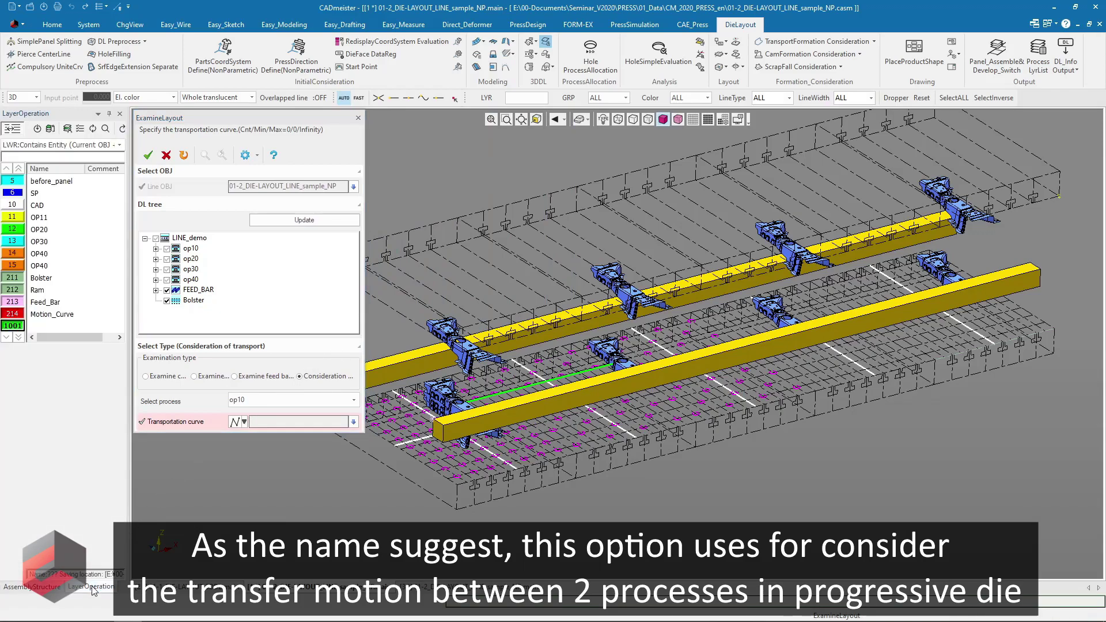
{"action": "left_click", "coordinate": [32, 210]}
{"action": "left_click", "coordinate": [17, 221]}
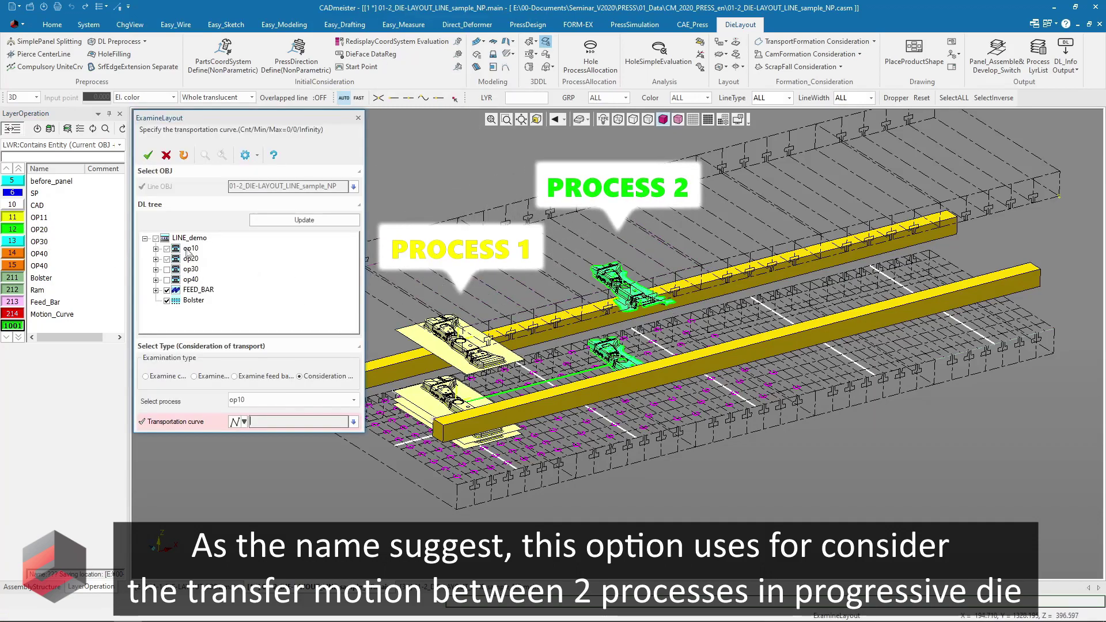
{"action": "middle_click_drag", "start_coordinate": [573, 321], "coordinate": [709, 301]}
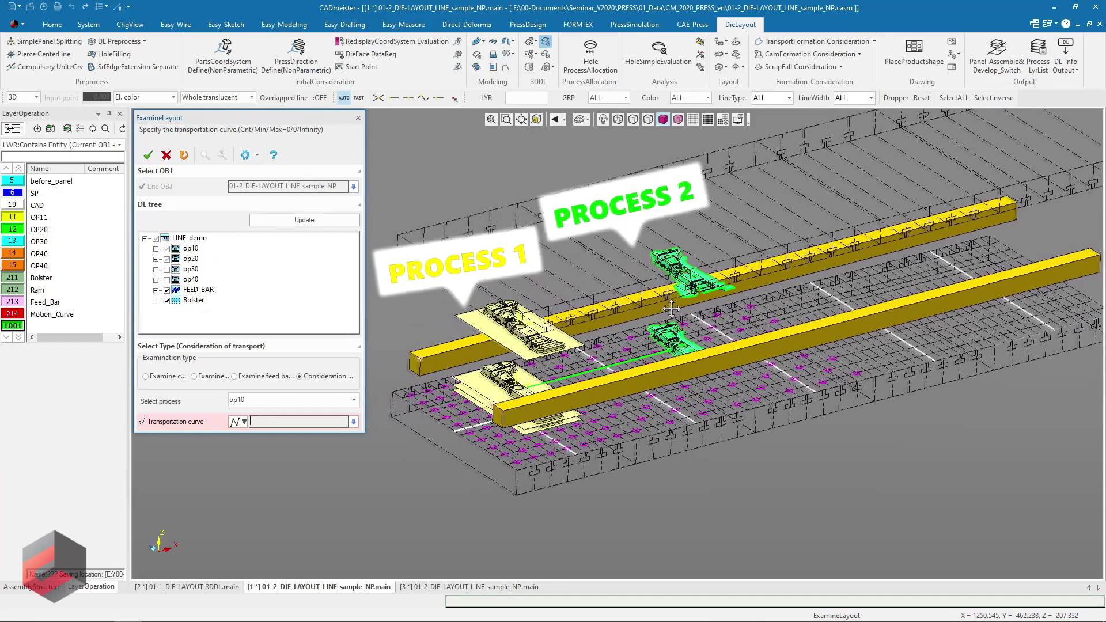
{"action": "scroll", "coordinate": [673, 357], "scroll_direction": "up", "scroll_amount": 3}
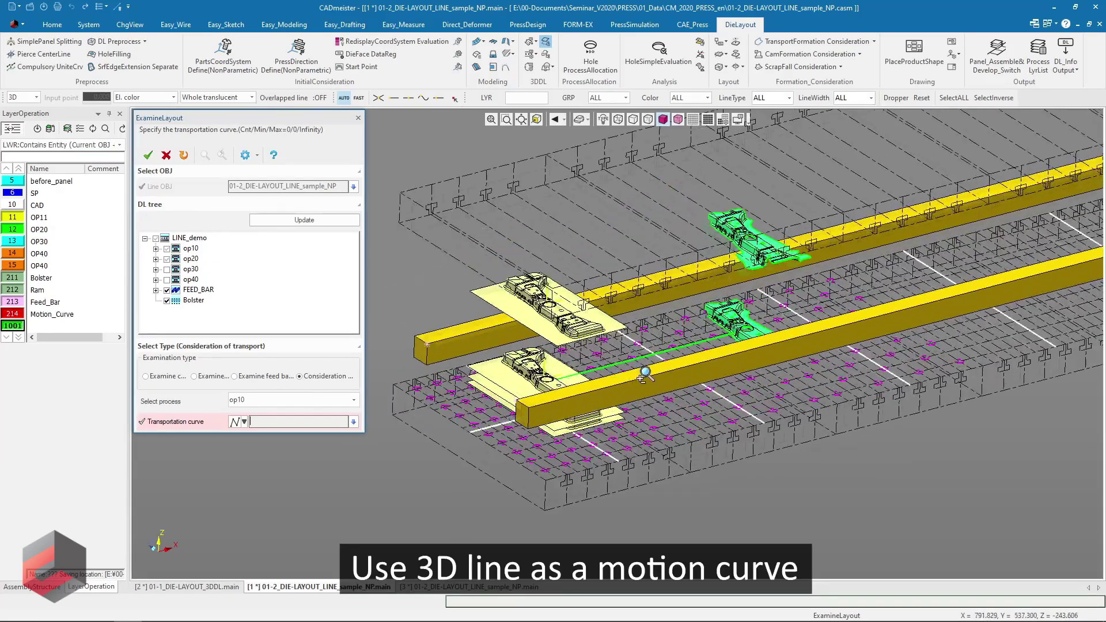
{"action": "scroll", "coordinate": [674, 357], "scroll_direction": "up", "scroll_amount": 3}
{"action": "mouse_move", "coordinate": [667, 351]}
{"action": "middle_mouse_down"}
{"action": "mouse_move", "coordinate": [676, 358]}
{"action": "mouse_move", "coordinate": [648, 362]}
{"action": "middle_mouse_up"}
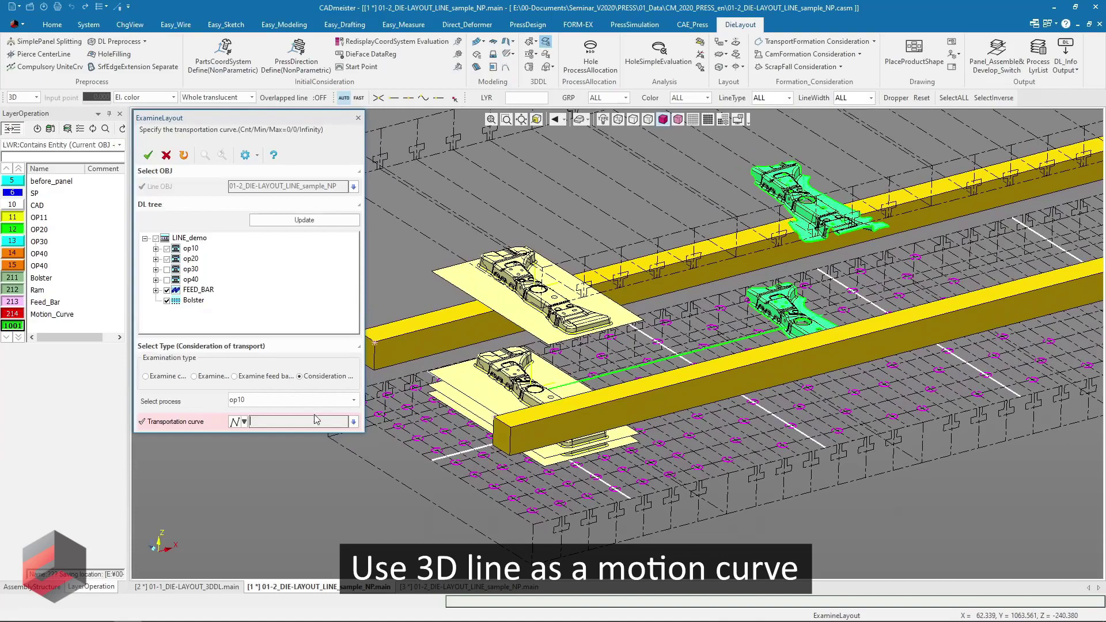
{"action": "left_click", "coordinate": [666, 363]}
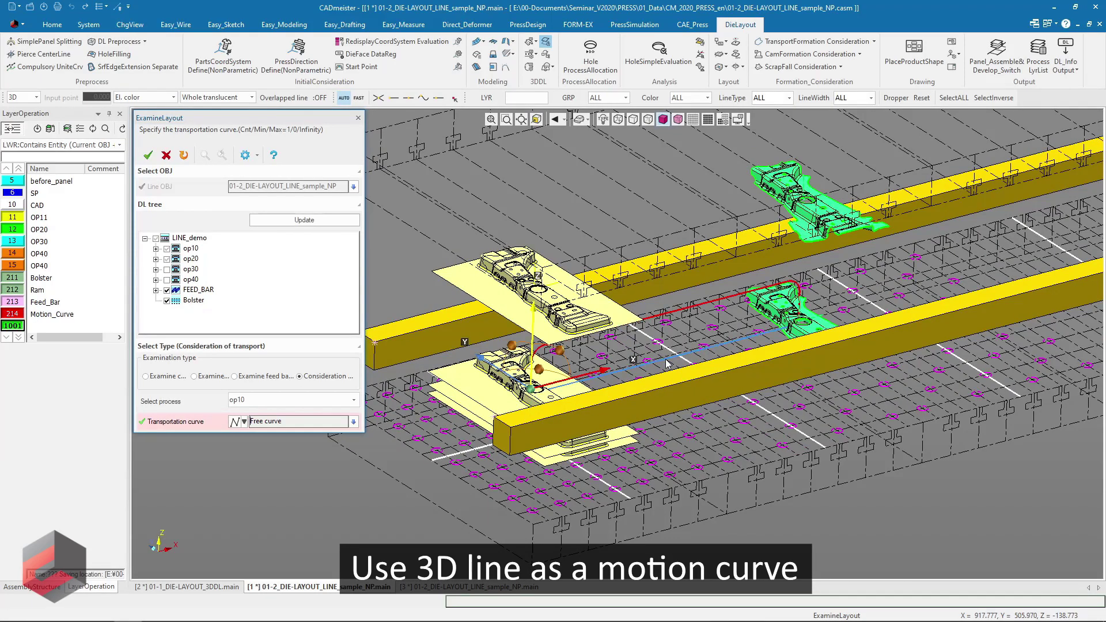
Slide the die along the green transport curve toward the second process.
{"action": "key", "text": "alt"}
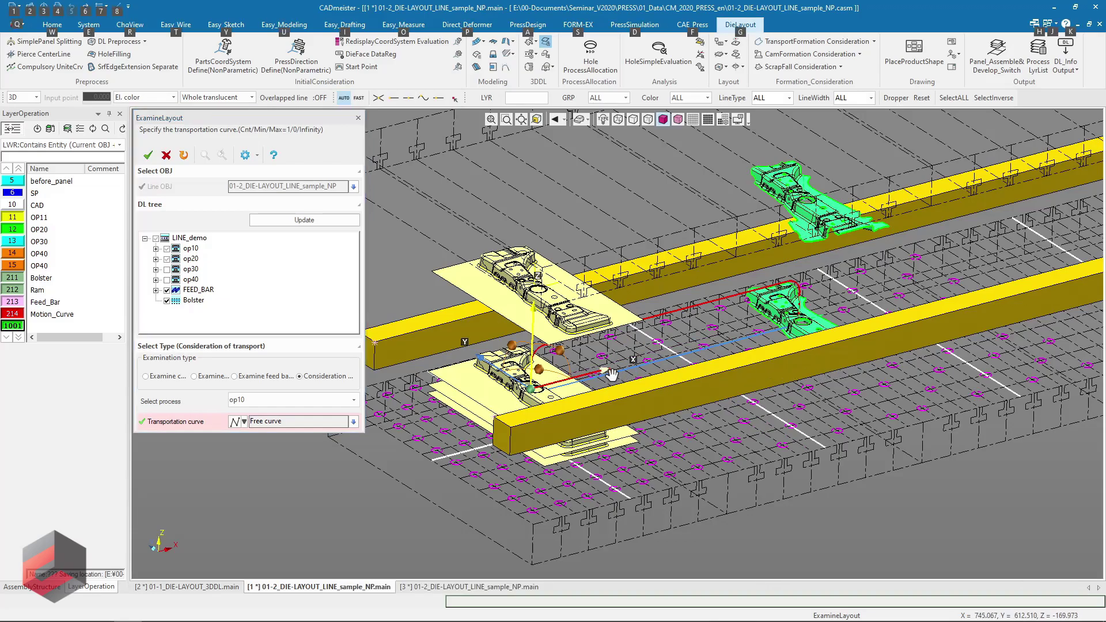
{"action": "left_click_drag", "start_coordinate": [608, 373], "coordinate": [806, 380]}
{"action": "mouse_move", "coordinate": [806, 380]}
{"action": "middle_mouse_down"}
{"action": "mouse_move", "coordinate": [800, 426]}
{"action": "mouse_move", "coordinate": [1032, 296]}
{"action": "middle_mouse_up"}
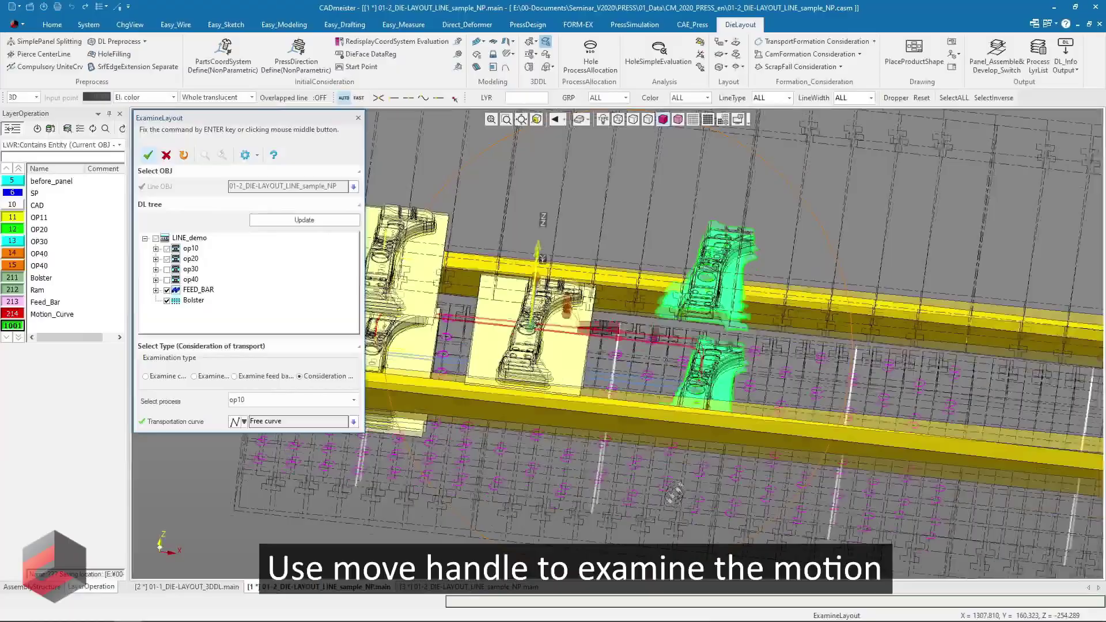
{"action": "mouse_move", "coordinate": [714, 310]}
{"action": "left_mouse_down"}
{"action": "mouse_move", "coordinate": [829, 320]}
{"action": "mouse_move", "coordinate": [876, 358]}
{"action": "mouse_move", "coordinate": [637, 295]}
{"action": "mouse_move", "coordinate": [550, 300]}
{"action": "mouse_move", "coordinate": [696, 315]}
{"action": "left_mouse_up"}
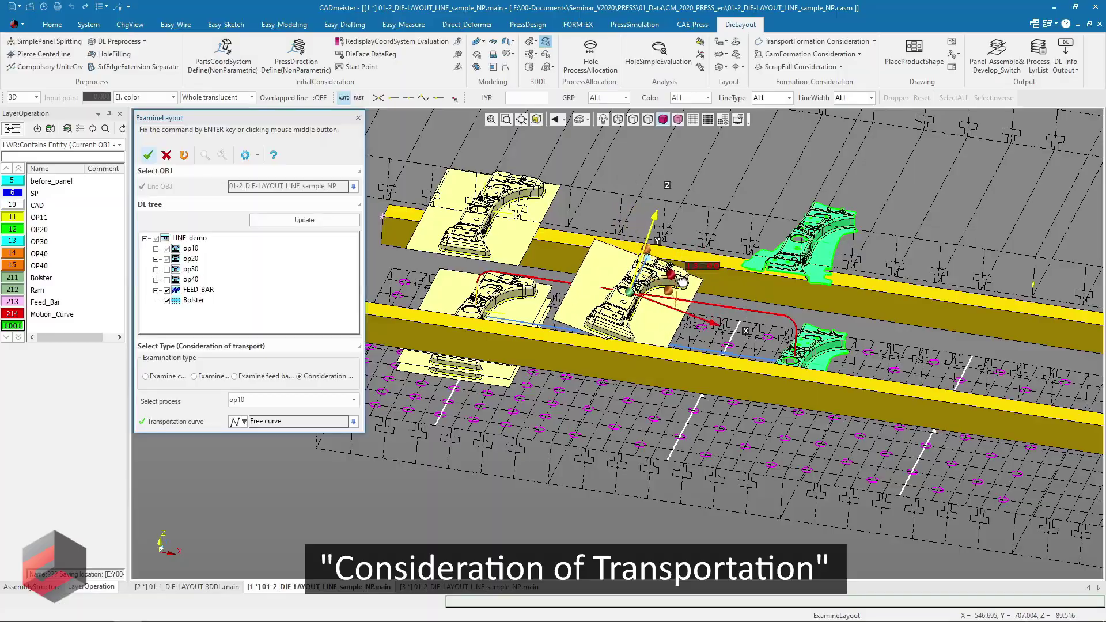
Rotate the middle die plate about its origin.
{"action": "mouse_move", "coordinate": [665, 268]}
{"action": "middle_mouse_down"}
{"action": "mouse_move", "coordinate": [593, 414]}
{"action": "mouse_move", "coordinate": [628, 303]}
{"action": "middle_mouse_up"}
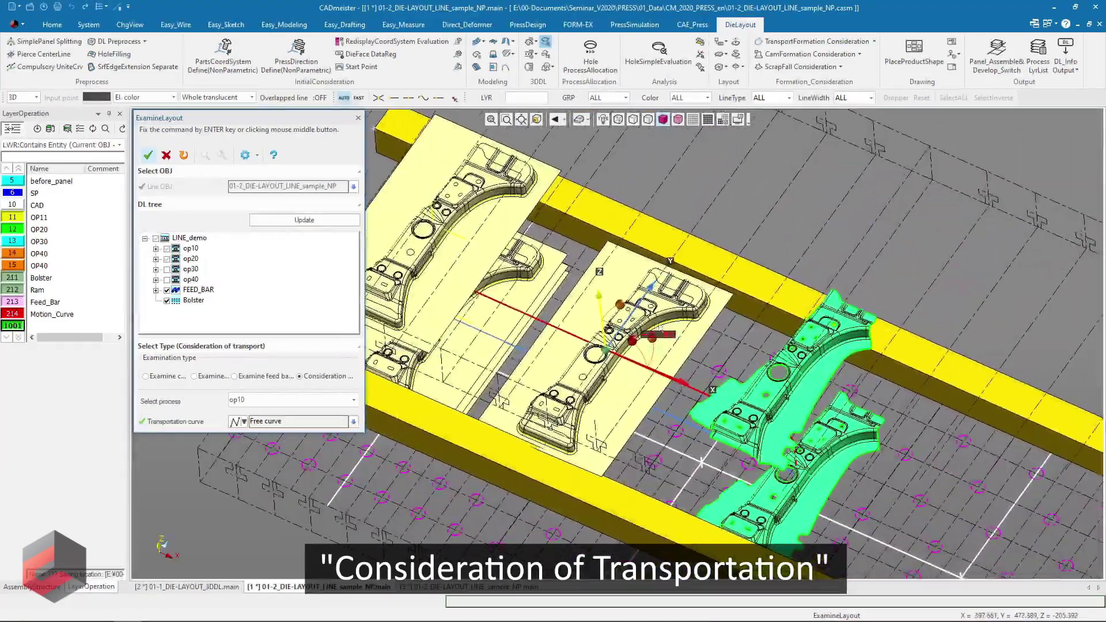
{"action": "mouse_move", "coordinate": [628, 301]}
{"action": "left_mouse_down"}
{"action": "mouse_move", "coordinate": [618, 316]}
{"action": "mouse_move", "coordinate": [633, 306]}
{"action": "left_mouse_up"}
{"action": "left_click_drag", "start_coordinate": [660, 346], "coordinate": [658, 353]}
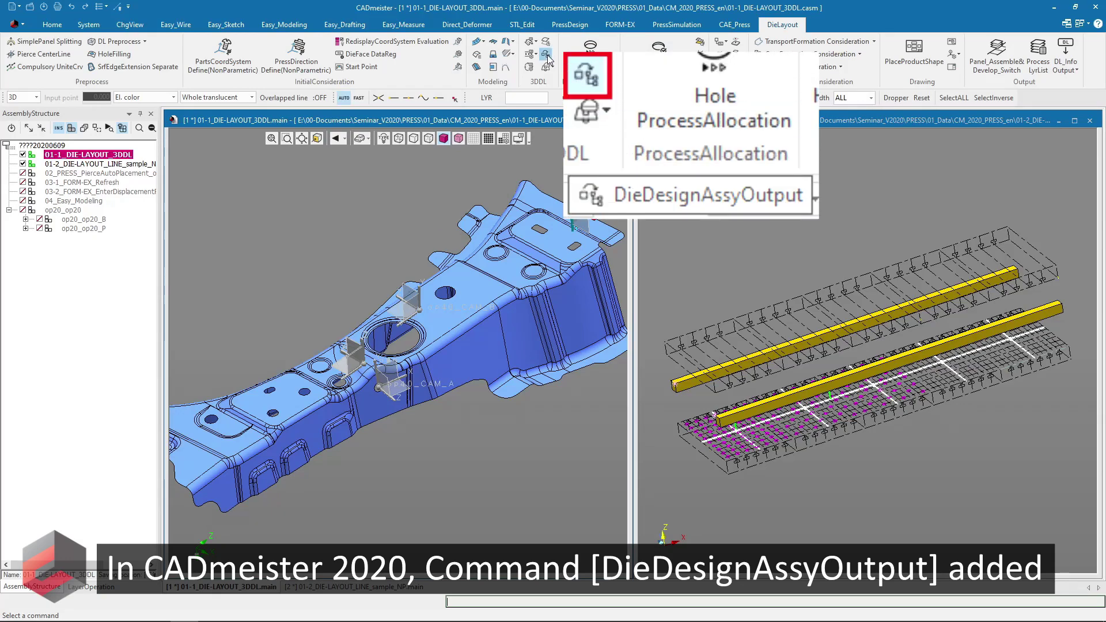
Output the die design assembly from the die layout line model.
{"action": "left_click", "coordinate": [546, 55]}
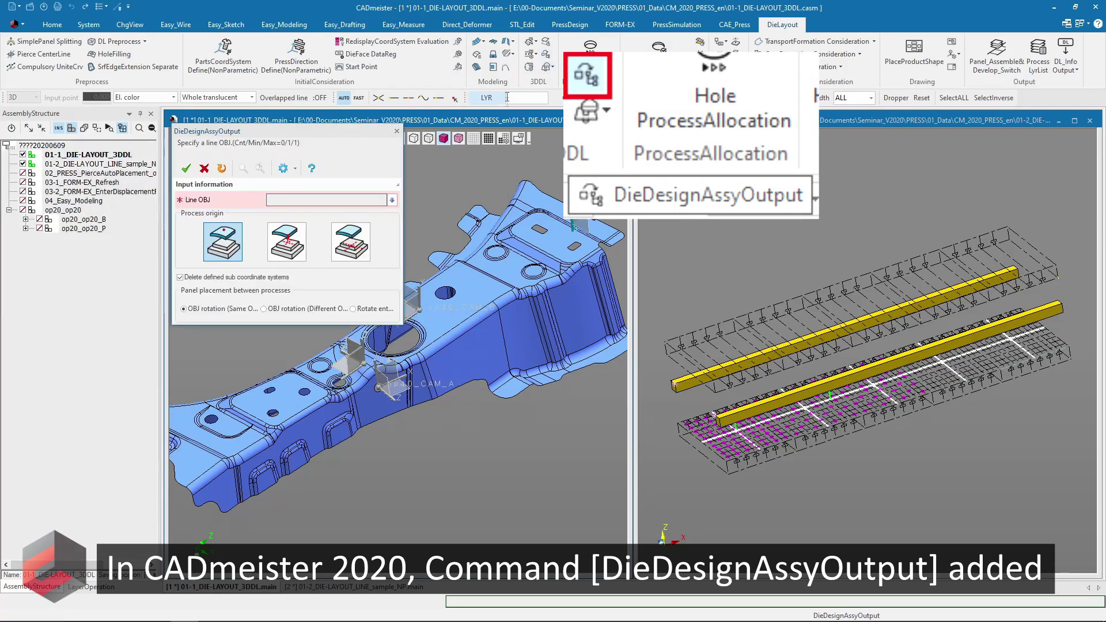
{"action": "left_click", "coordinate": [722, 420]}
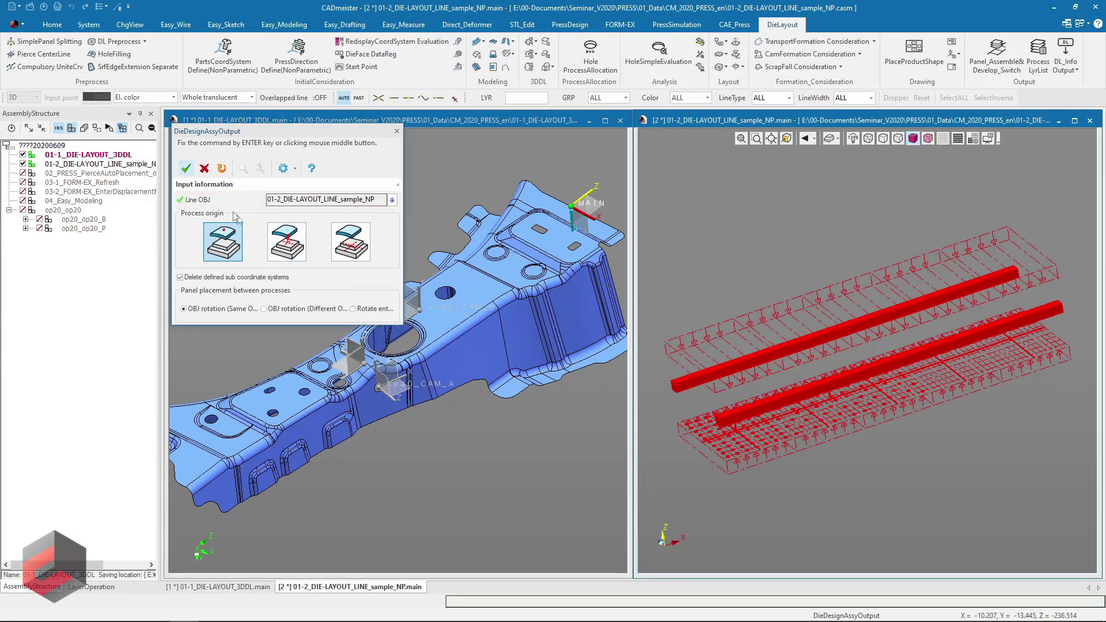
{"action": "left_click", "coordinate": [185, 169]}
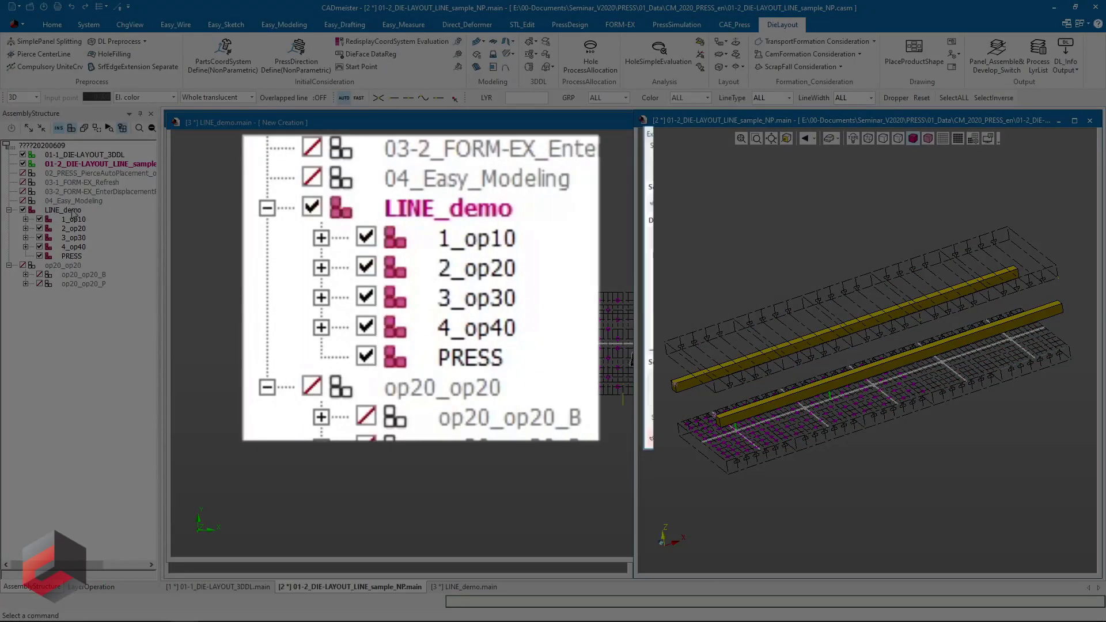
Make LINE_demo the current assembly and maximize its window.
{"action": "left_click", "coordinate": [74, 212]}
{"action": "right_click", "coordinate": [75, 212]}
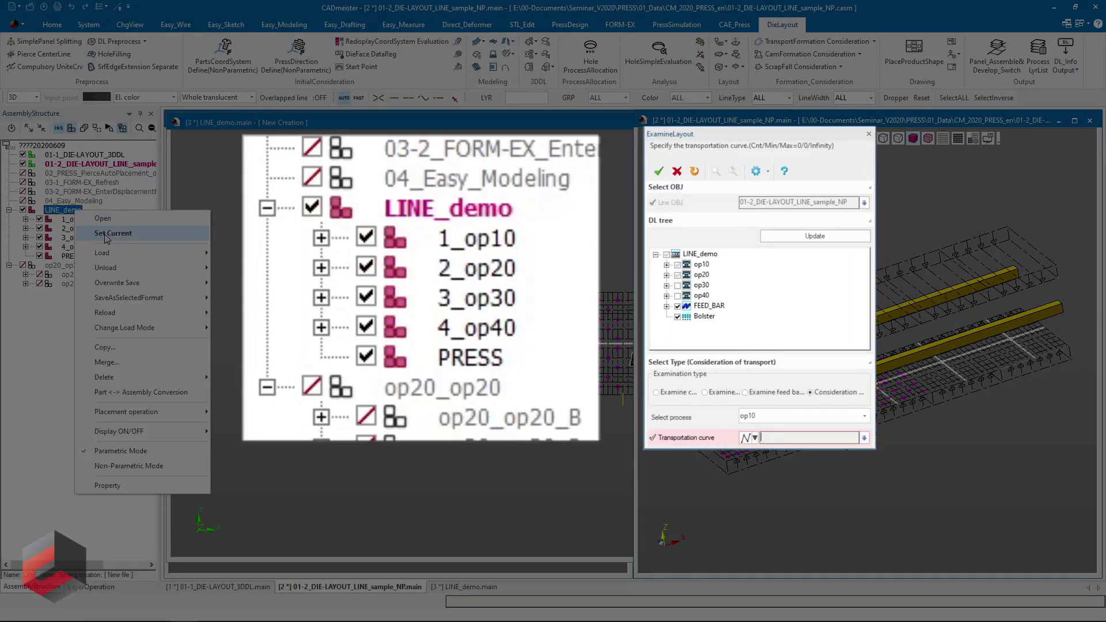
{"action": "left_click", "coordinate": [106, 239]}
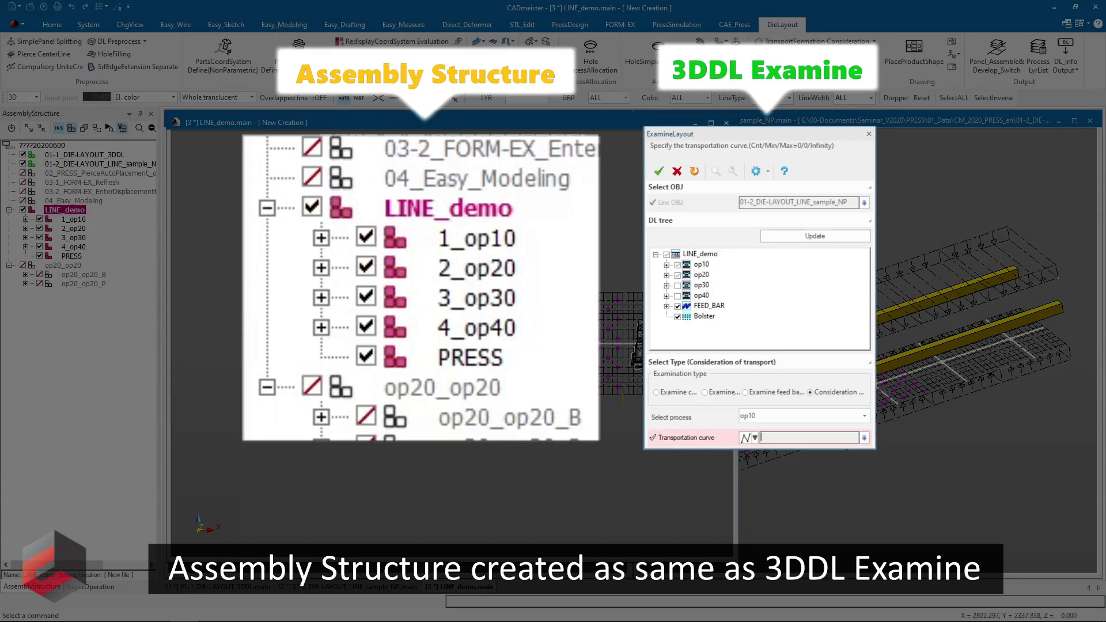
{"action": "left_click", "coordinate": [710, 123]}
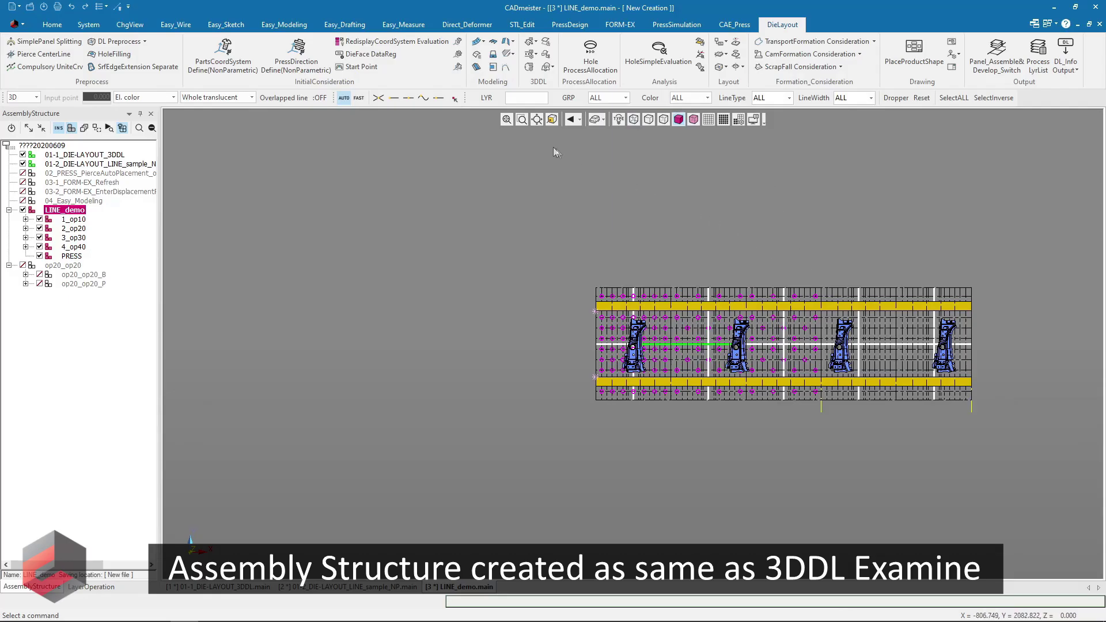
Tilt the fitted layout, hide before_panel, and show the OP11, OP30 and OP40 layers.
{"action": "left_click", "coordinate": [521, 119]}
{"action": "mouse_move", "coordinate": [788, 474]}
{"action": "middle_mouse_down"}
{"action": "mouse_move", "coordinate": [621, 243]}
{"action": "mouse_move", "coordinate": [581, 268]}
{"action": "middle_mouse_up"}
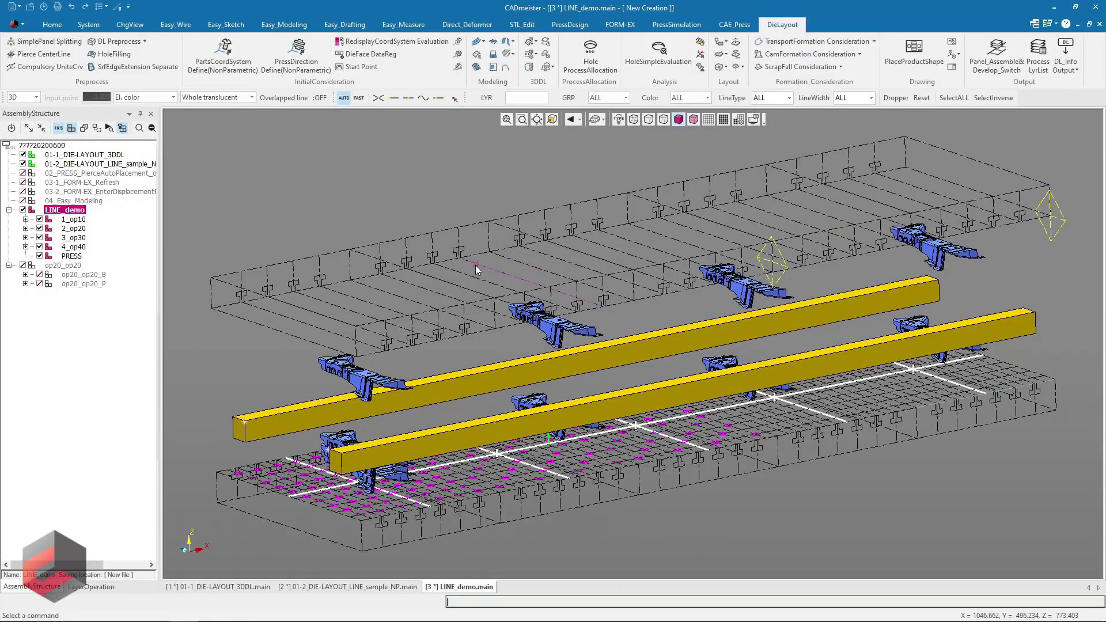
{"action": "left_click", "coordinate": [96, 586]}
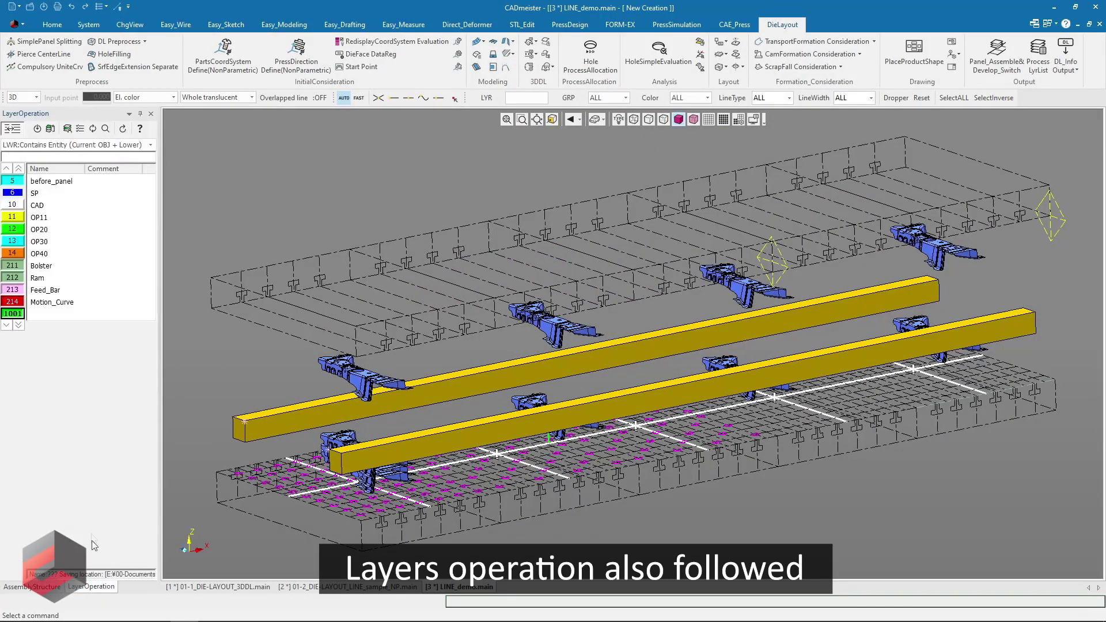
{"action": "left_click", "coordinate": [13, 182]}
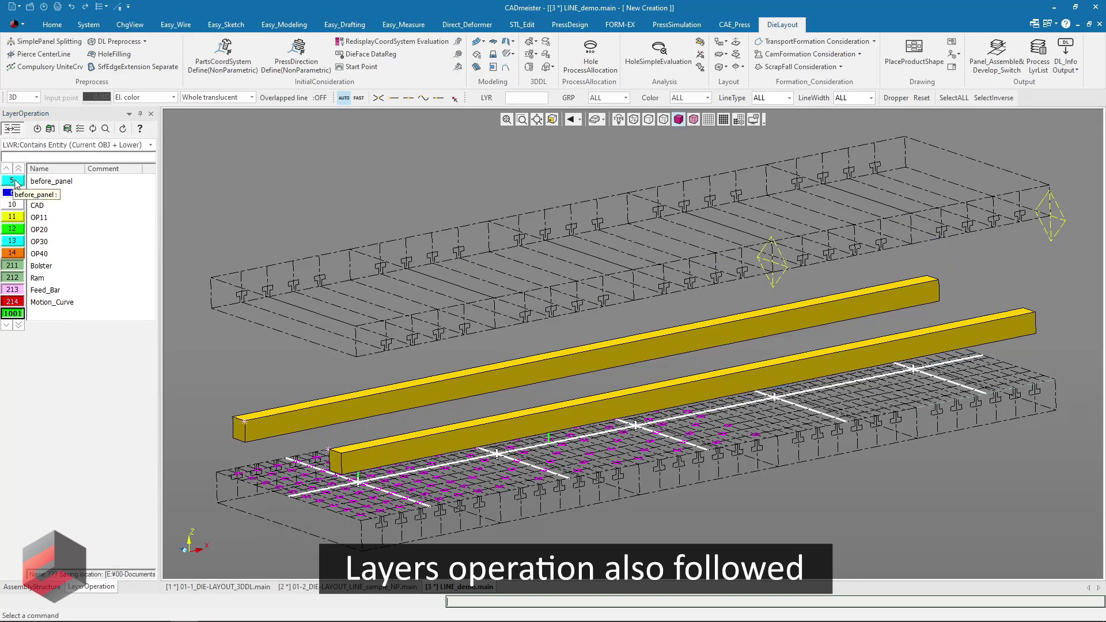
{"action": "left_click", "coordinate": [18, 217]}
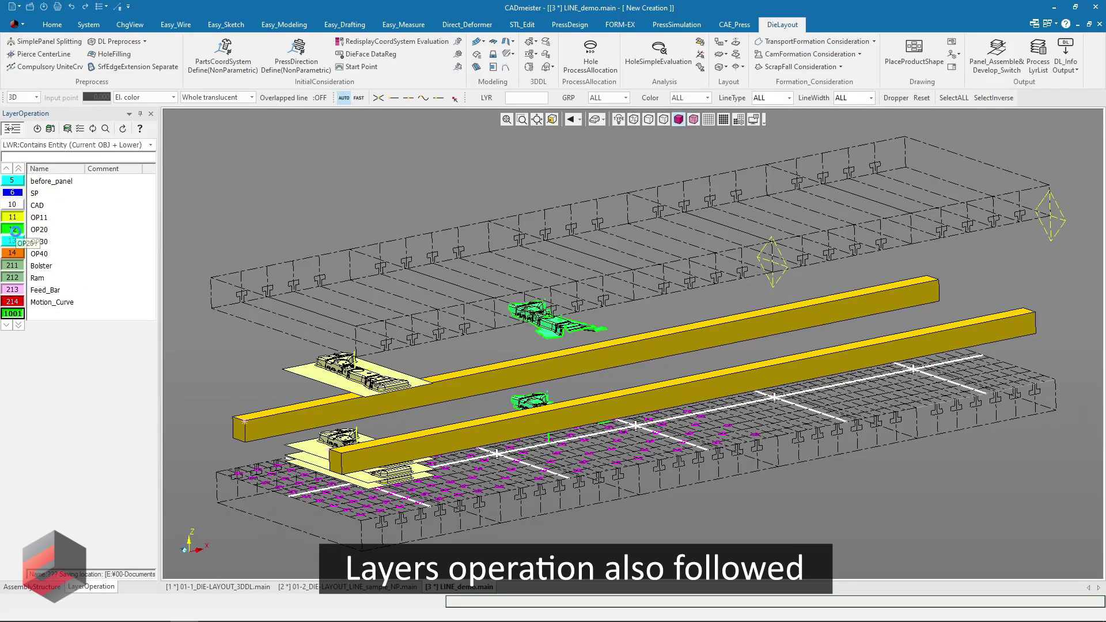
{"action": "left_click", "coordinate": [17, 241]}
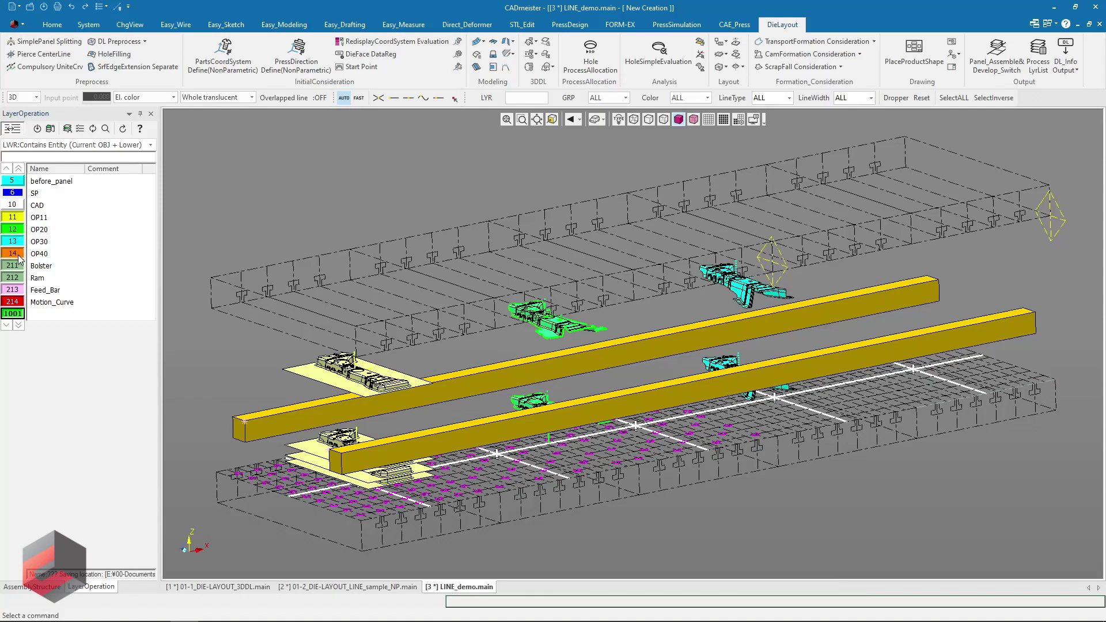
{"action": "left_click", "coordinate": [18, 255]}
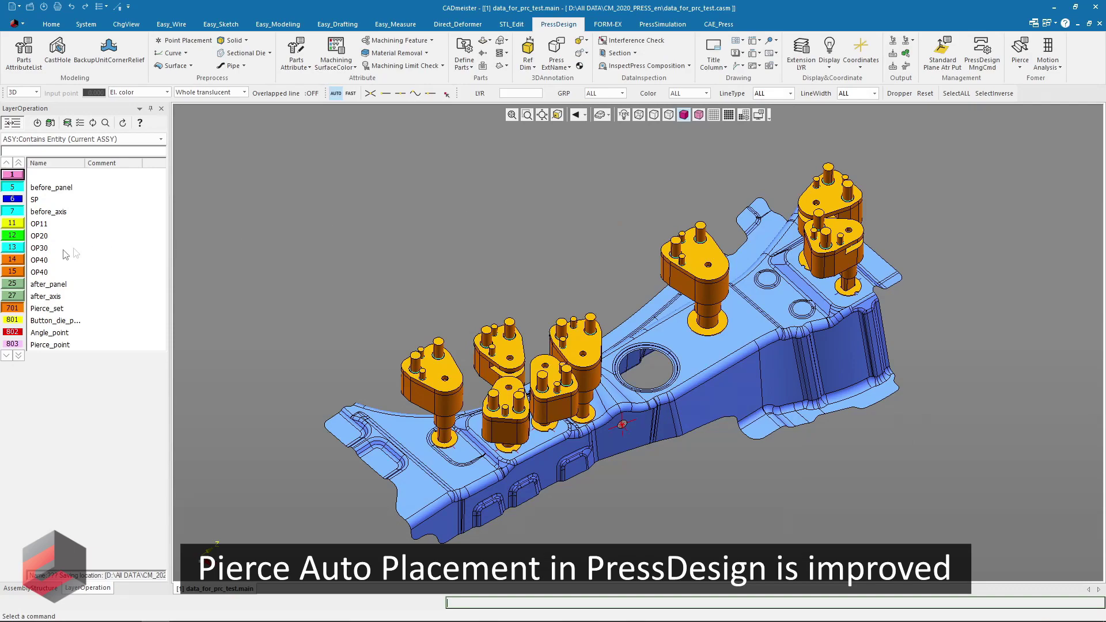
Hide layer 701 Pierce_set and show layer 25 after_panel, zoomed on the holes.
{"action": "left_click", "coordinate": [12, 311]}
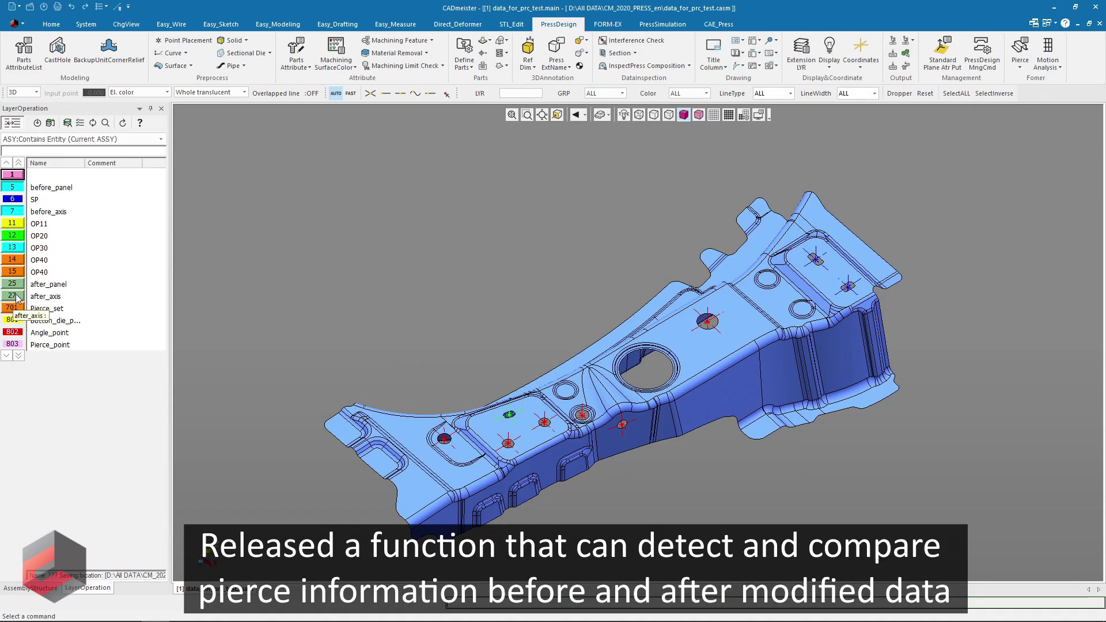
{"action": "left_click", "coordinate": [15, 285]}
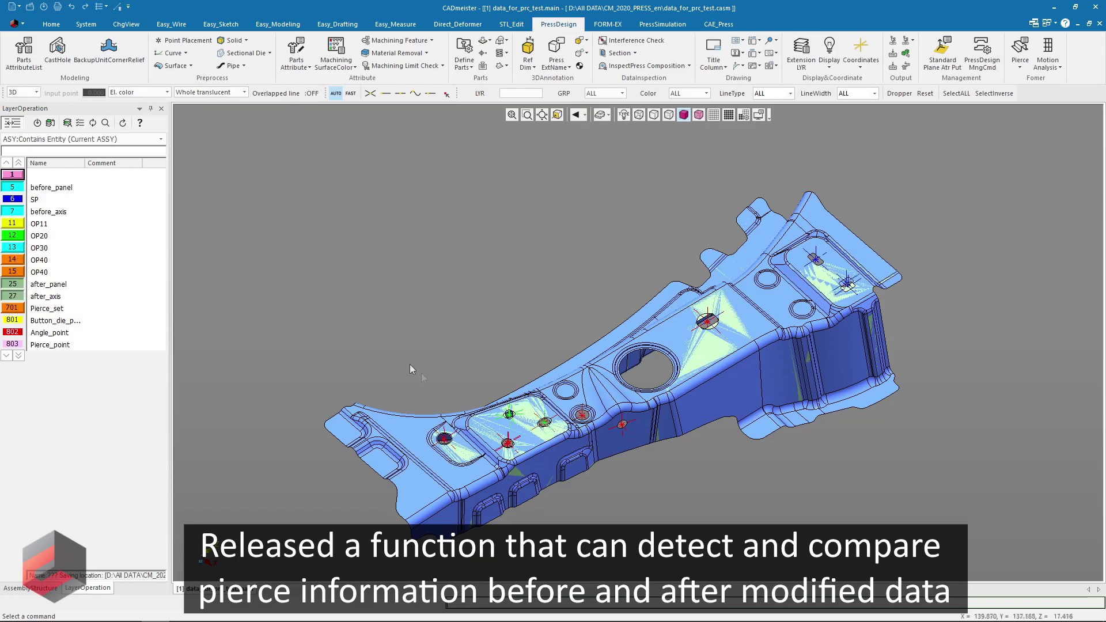
{"action": "scroll", "coordinate": [656, 410], "scroll_direction": "up", "scroll_amount": 3}
{"action": "scroll", "coordinate": [657, 410], "scroll_direction": "up", "scroll_amount": 3}
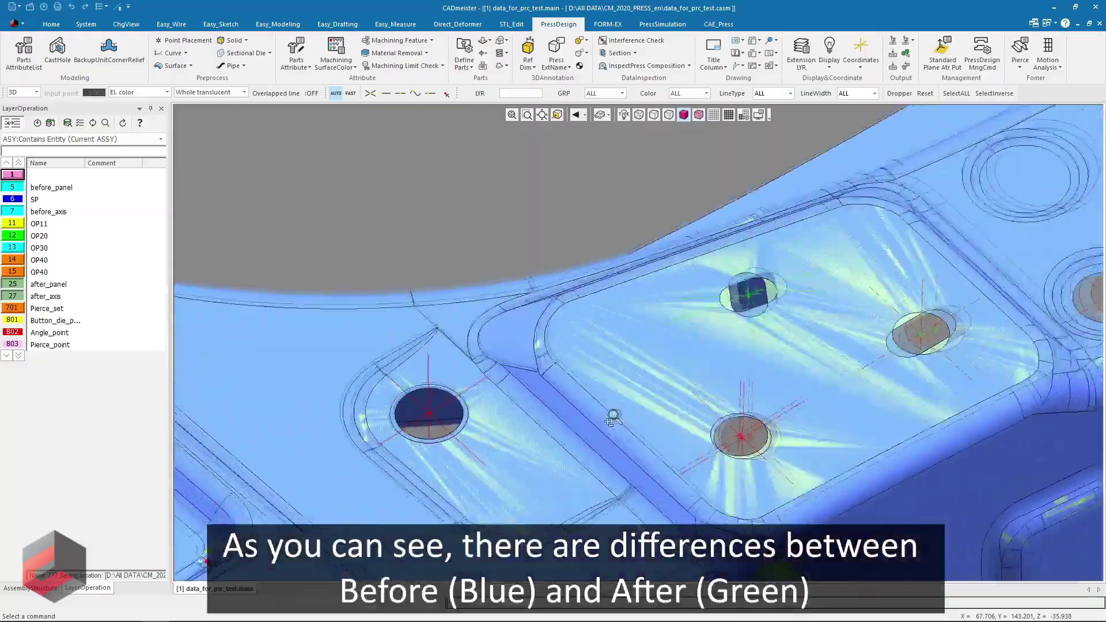
{"action": "scroll", "coordinate": [658, 408], "scroll_direction": "up", "scroll_amount": 3}
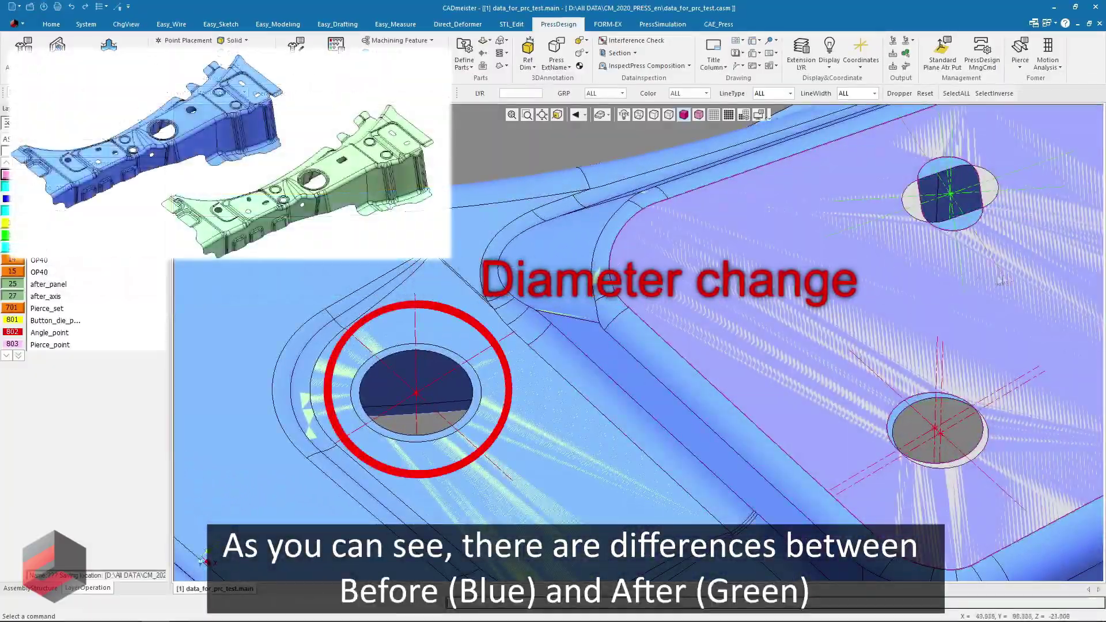
Pan across the panel to compare the changed and neighbouring round pierce holes.
{"action": "mouse_move", "coordinate": [1066, 245]}
{"action": "middle_mouse_down"}
{"action": "mouse_move", "coordinate": [624, 284]}
{"action": "mouse_move", "coordinate": [236, 432]}
{"action": "mouse_move", "coordinate": [135, 383]}
{"action": "mouse_move", "coordinate": [90, 402]}
{"action": "middle_mouse_up"}
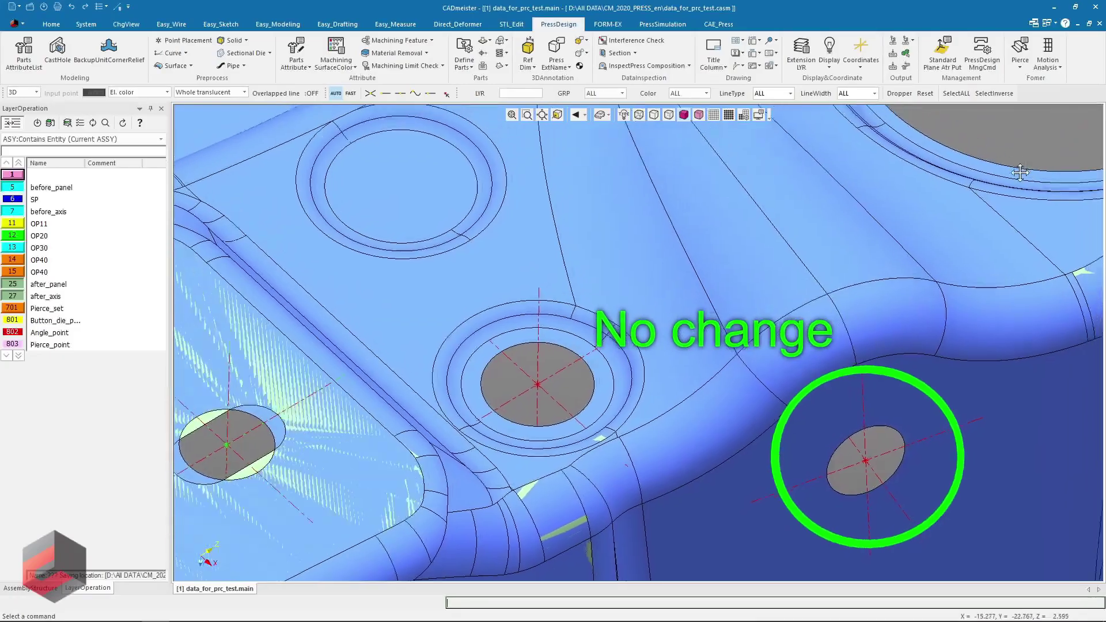
{"action": "scroll", "coordinate": [782, 392], "scroll_direction": "up", "scroll_amount": 5}
{"action": "middle_click_drag", "start_coordinate": [782, 393], "coordinate": [547, 556]}
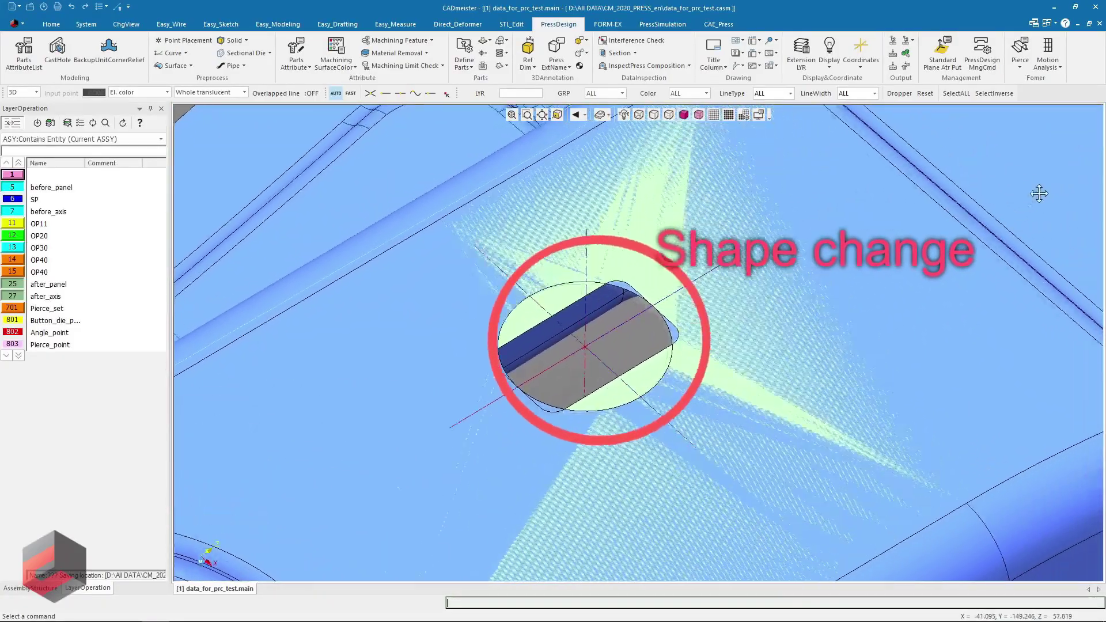
{"action": "middle_click_drag", "start_coordinate": [1049, 194], "coordinate": [795, 310]}
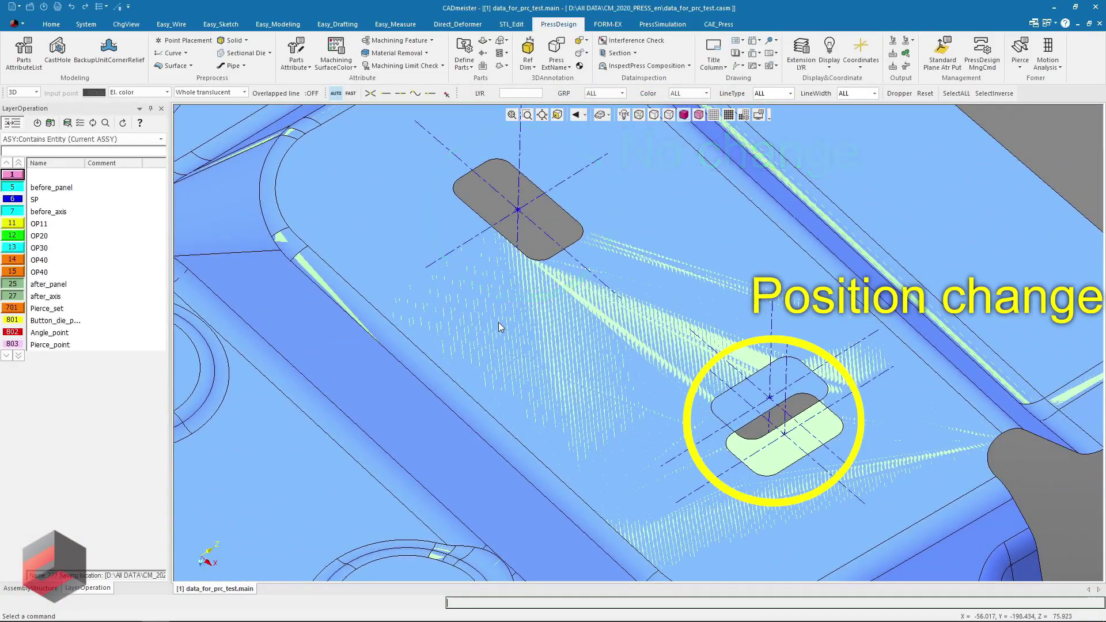
{"action": "left_click", "coordinate": [502, 42]}
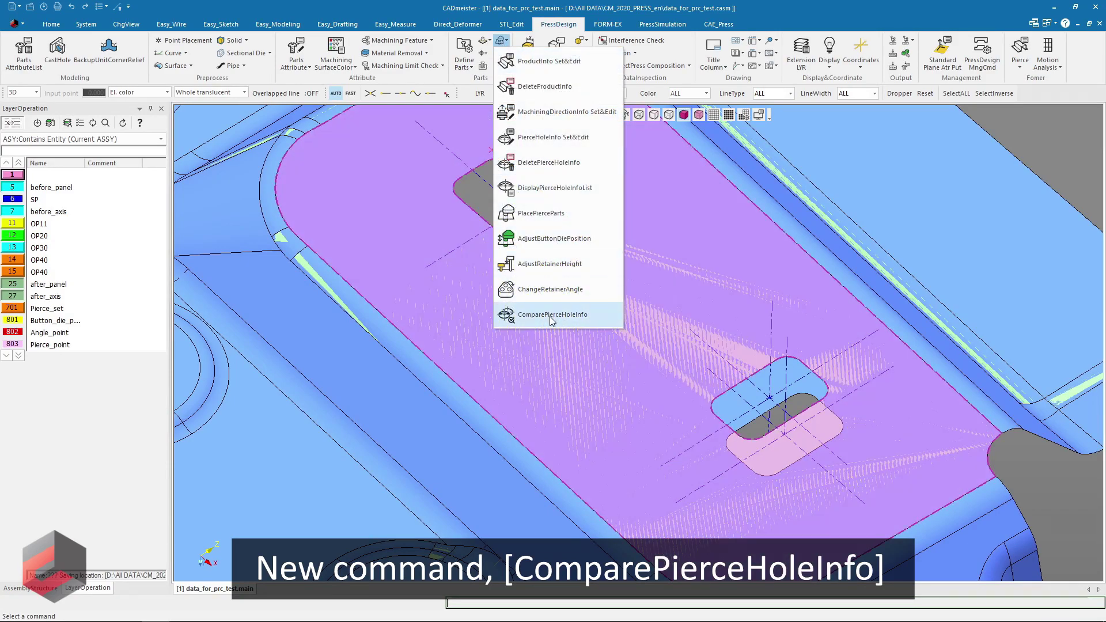
Compare the old and new product surfaces' pierce holes using Automatic collective.
{"action": "left_click", "coordinate": [551, 317]}
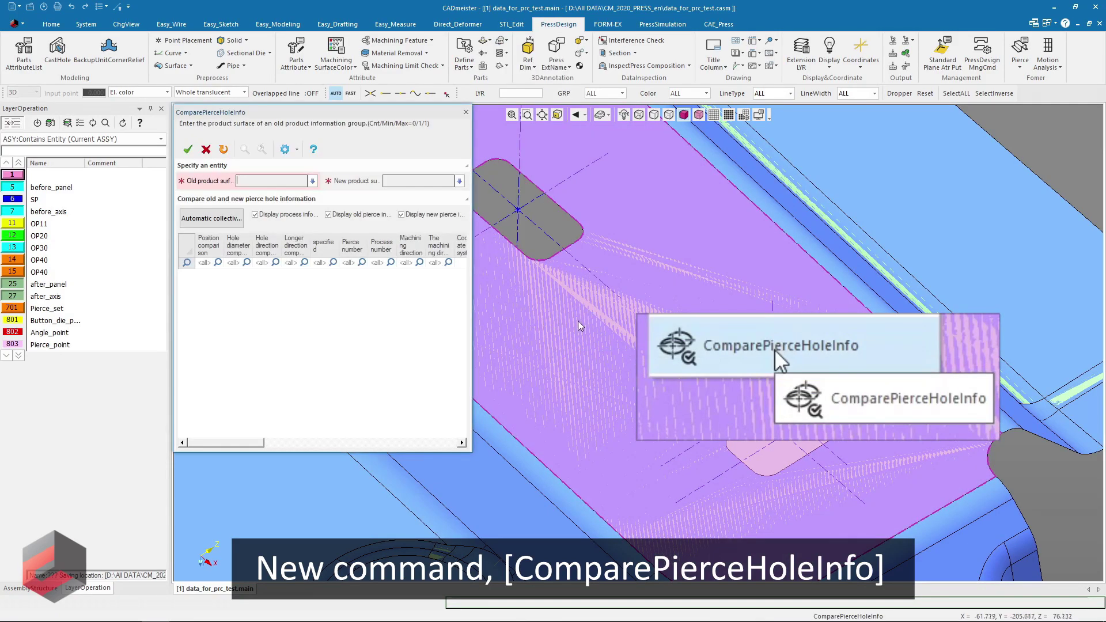
{"action": "left_click", "coordinate": [760, 403]}
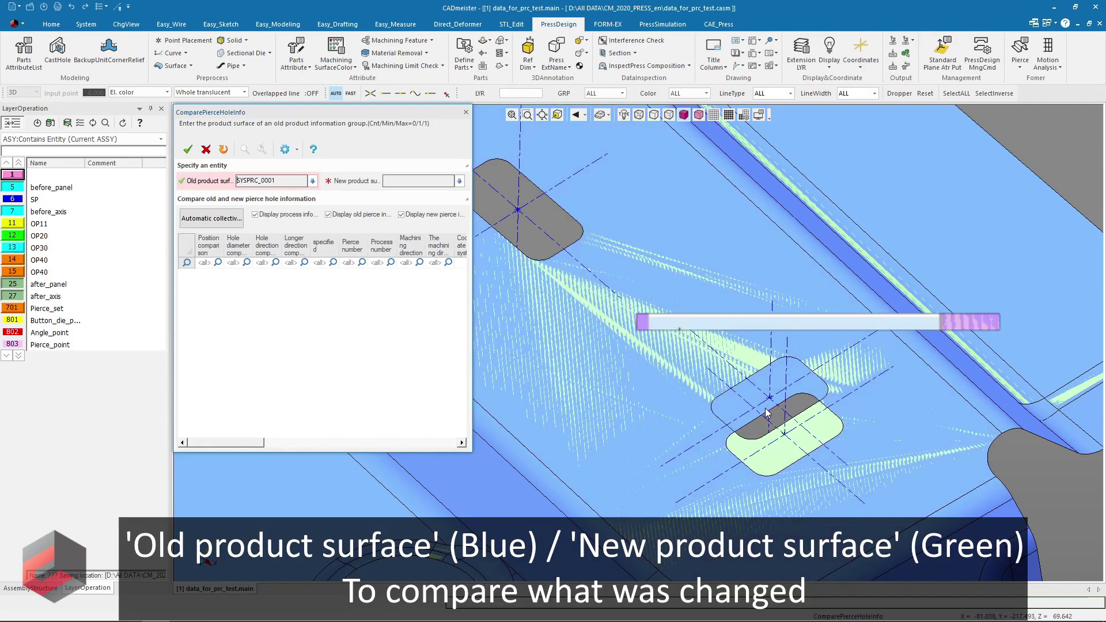
{"action": "left_click", "coordinate": [770, 459]}
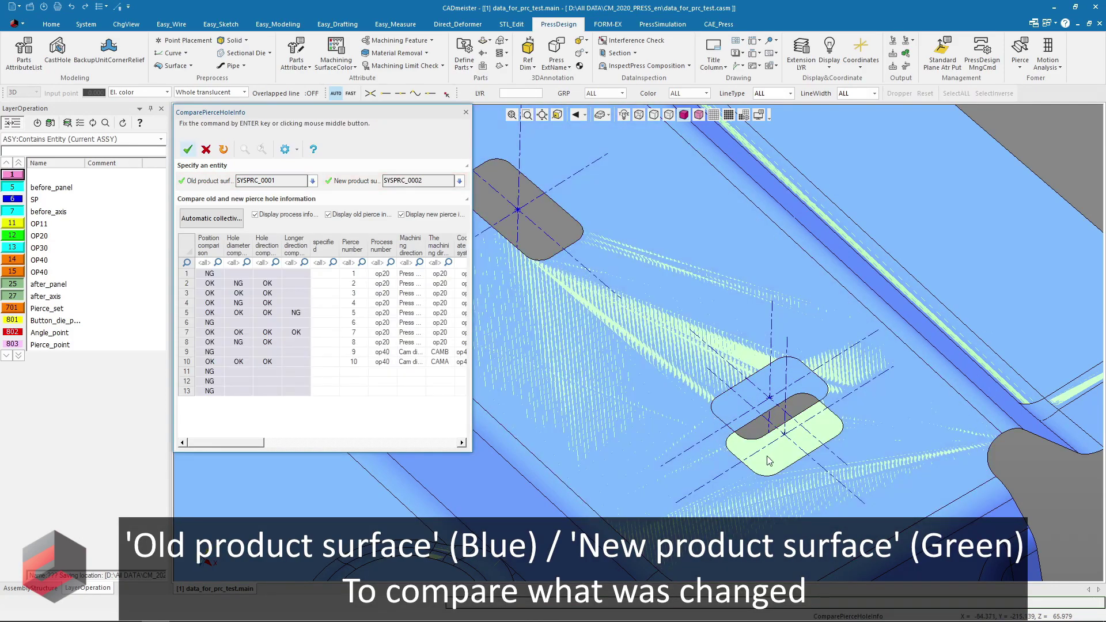
{"action": "left_click", "coordinate": [212, 222]}
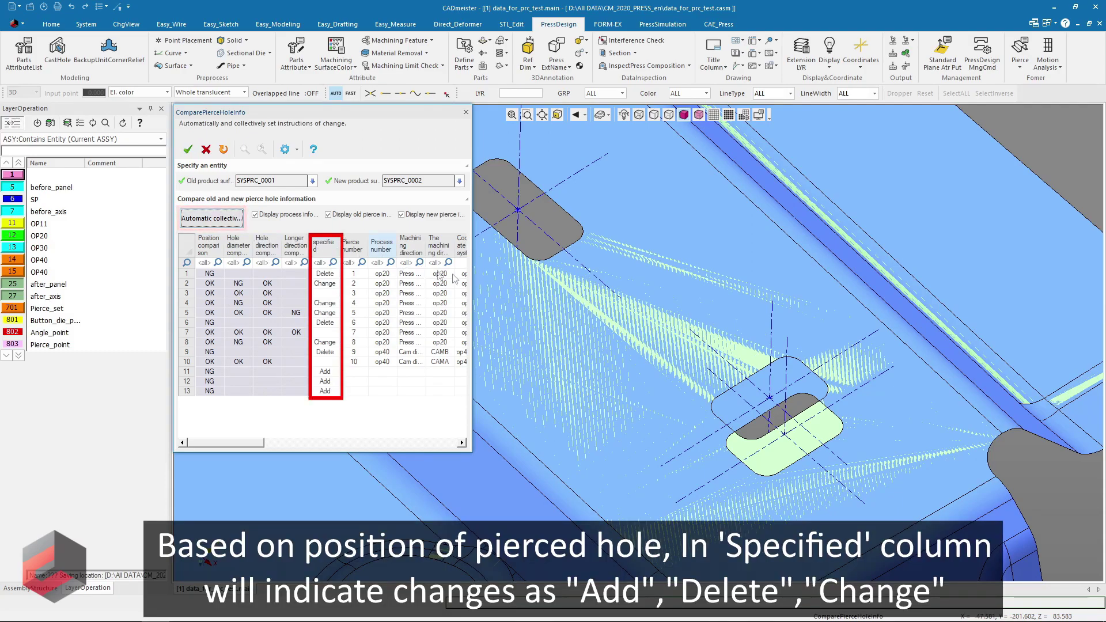
Review the Delete, Change and row-13 Add pierces on the whole part.
{"action": "left_click", "coordinate": [512, 114]}
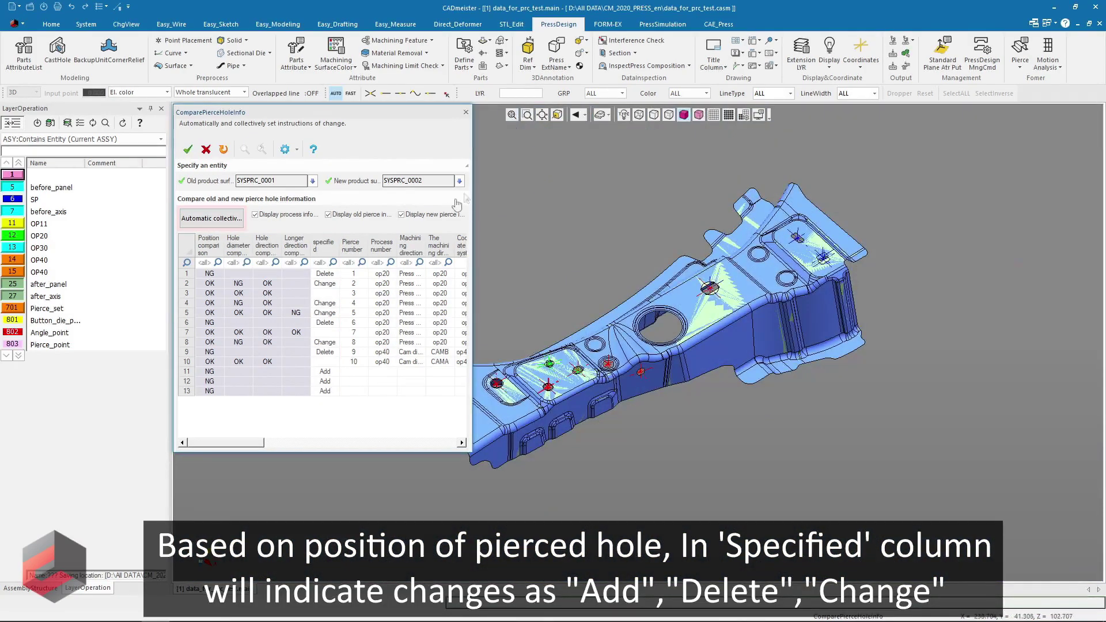
{"action": "left_click", "coordinate": [326, 275]}
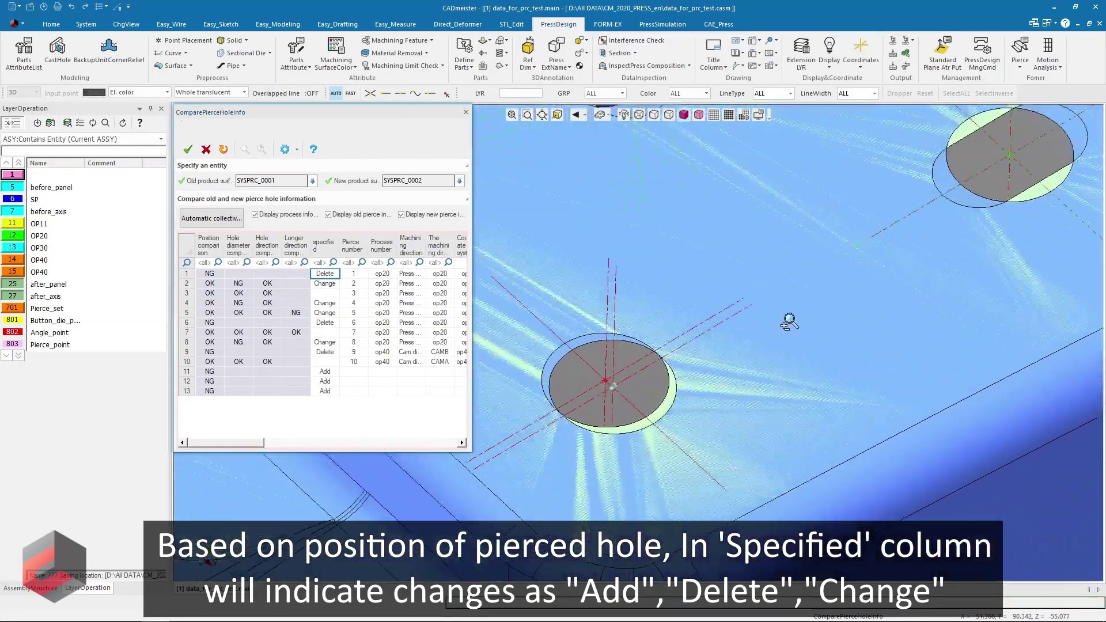
{"action": "left_click", "coordinate": [326, 284]}
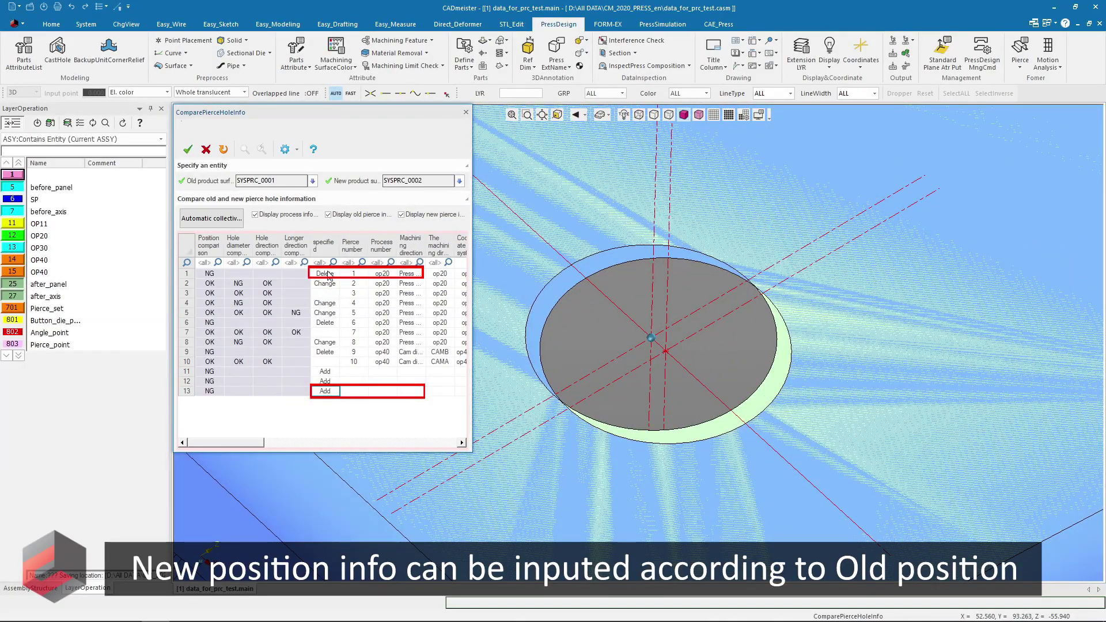
{"action": "left_click", "coordinate": [327, 394]}
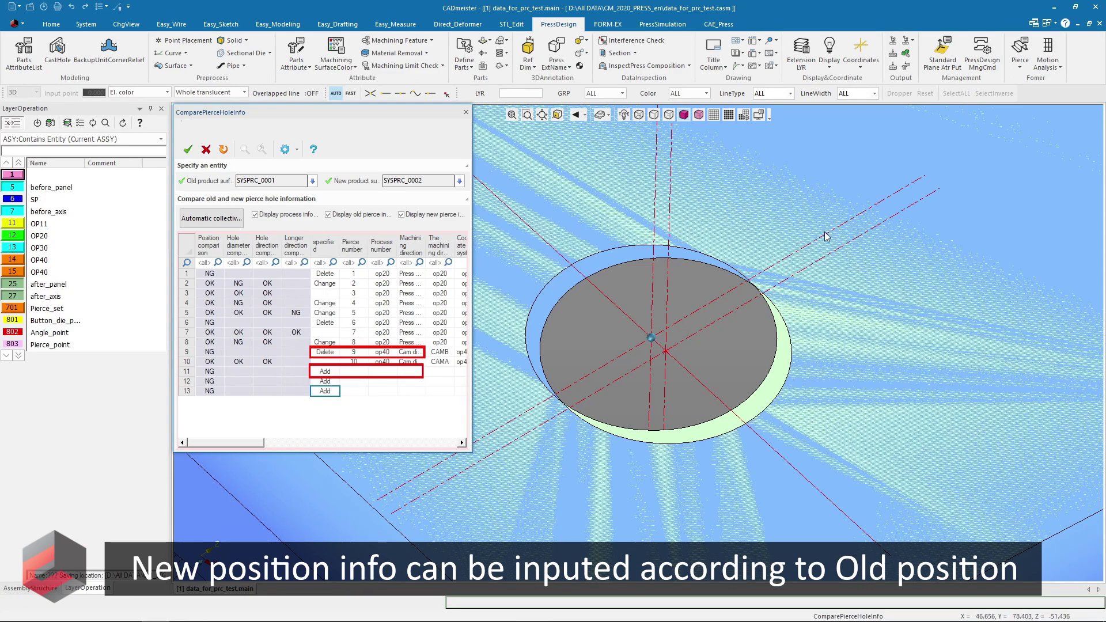
Set pierce numbers 11, 12 and 13 on rows 11–13.
{"action": "double_click", "coordinate": [351, 371]}
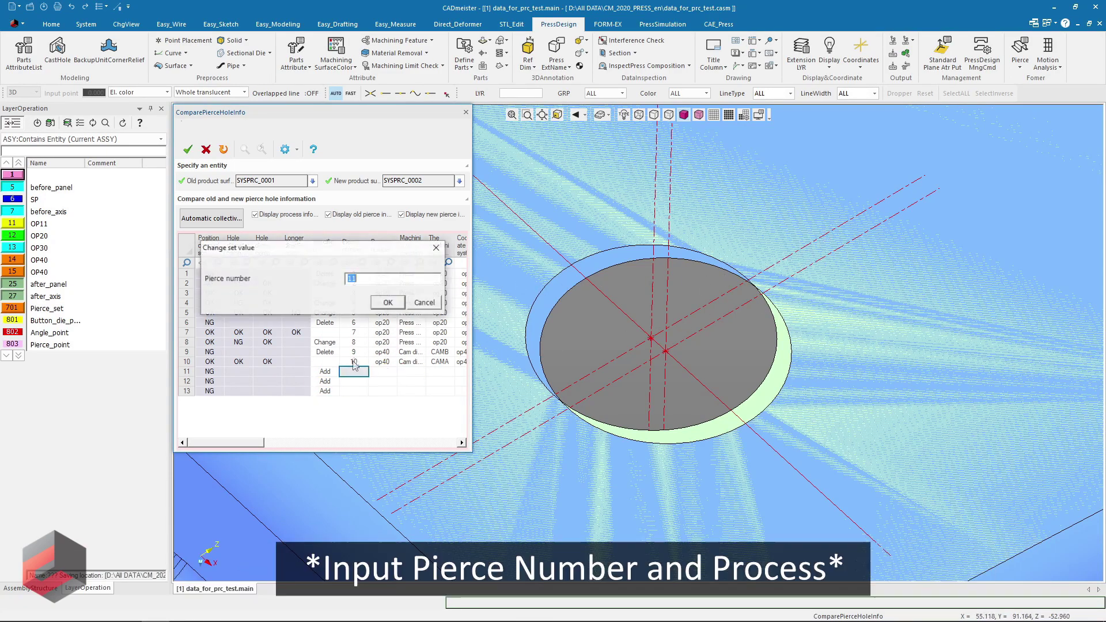
{"action": "left_click", "coordinate": [387, 302]}
{"action": "double_click", "coordinate": [353, 381]}
{"action": "key", "text": "Return"}
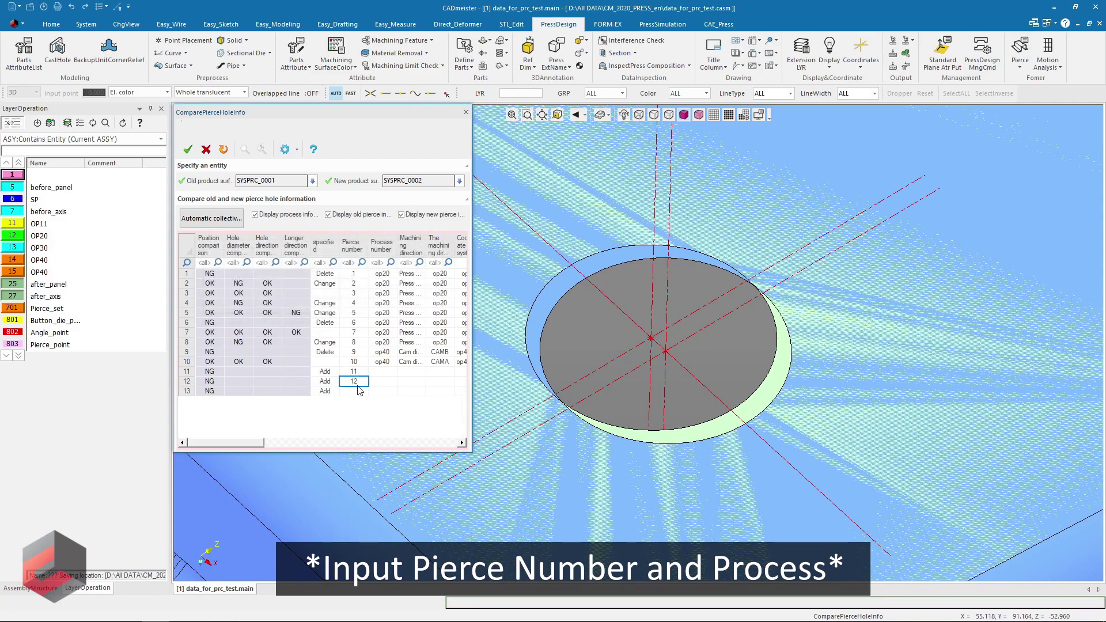
{"action": "double_click", "coordinate": [354, 391]}
{"action": "key", "text": "Return"}
Assign process op20 to rows 13 and 12, and op40 to row 11.
{"action": "double_click", "coordinate": [383, 391]}
{"action": "left_click", "coordinate": [386, 302]}
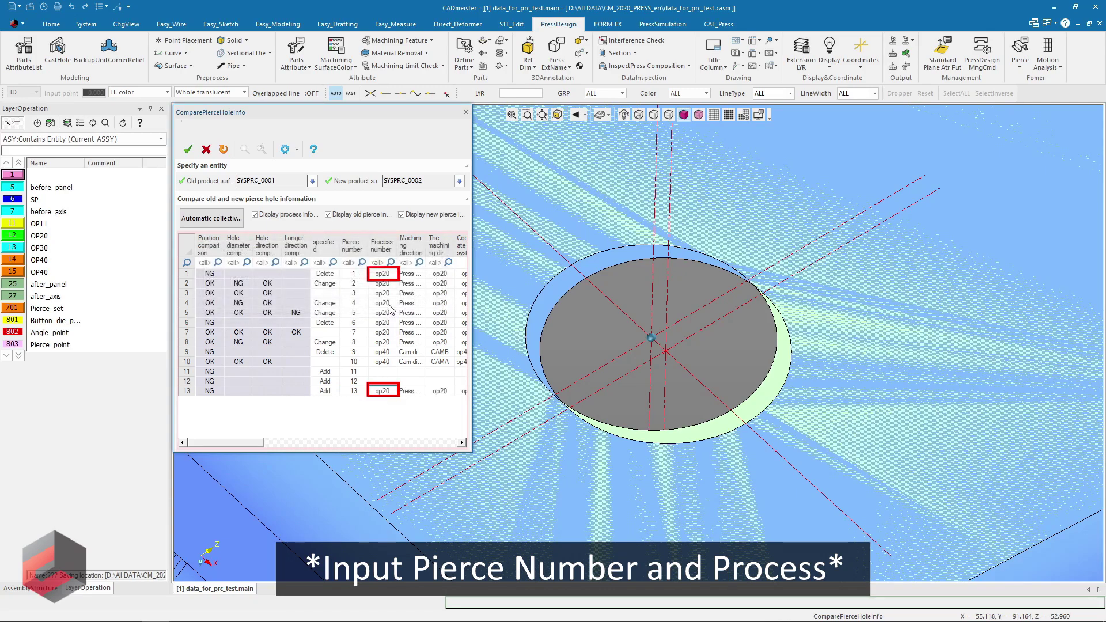
{"action": "left_click", "coordinate": [325, 392]}
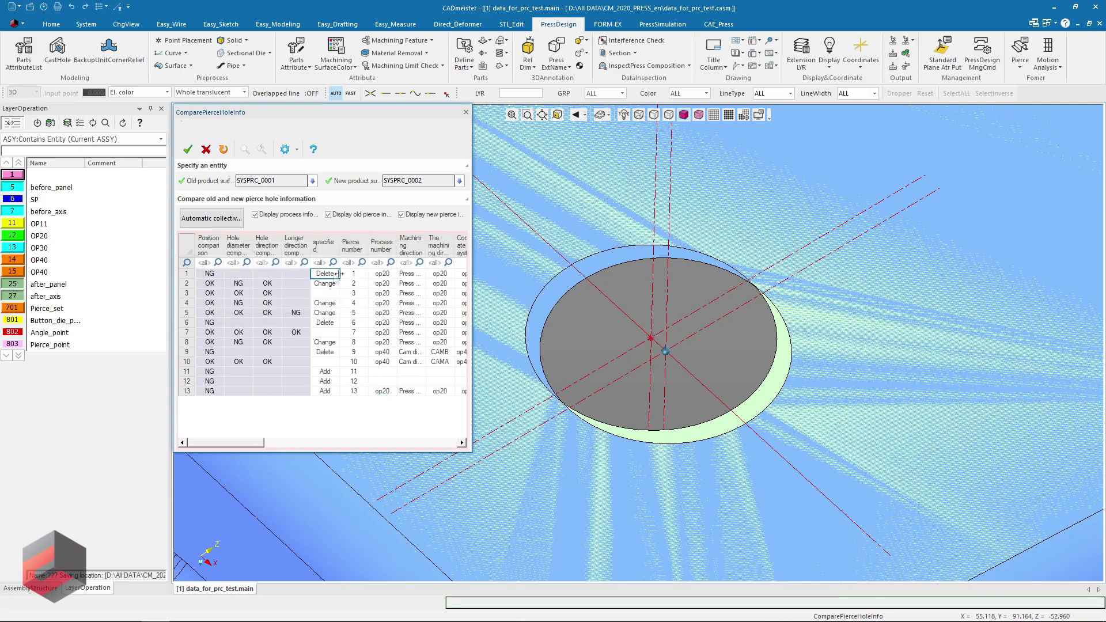
{"action": "double_click", "coordinate": [382, 381]}
{"action": "left_click", "coordinate": [384, 302]}
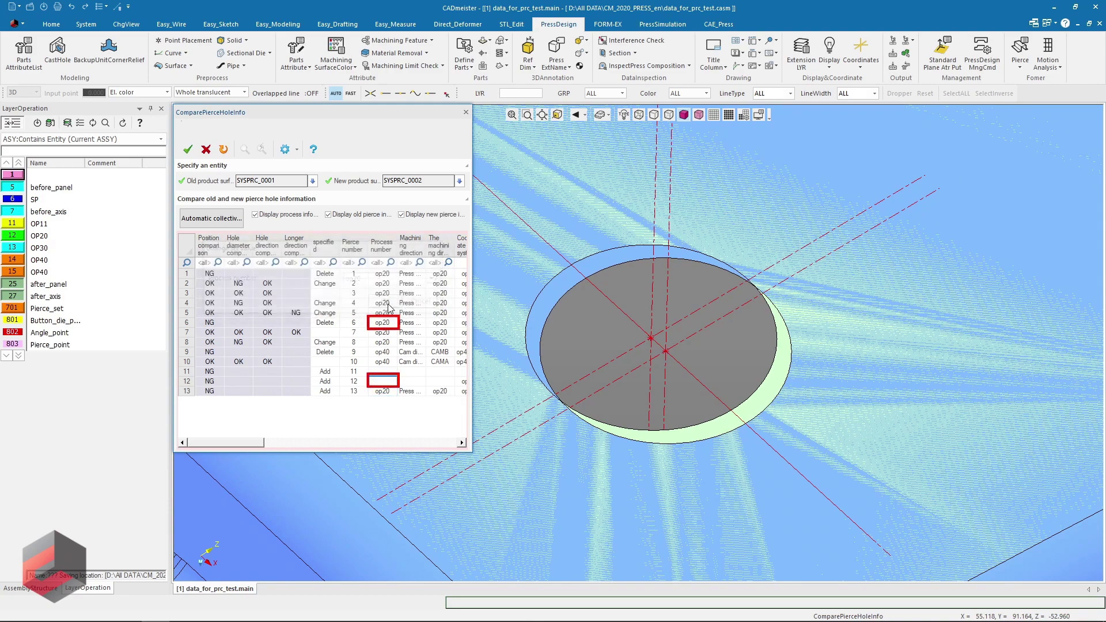
{"action": "double_click", "coordinate": [384, 373]}
{"action": "left_click", "coordinate": [405, 280]}
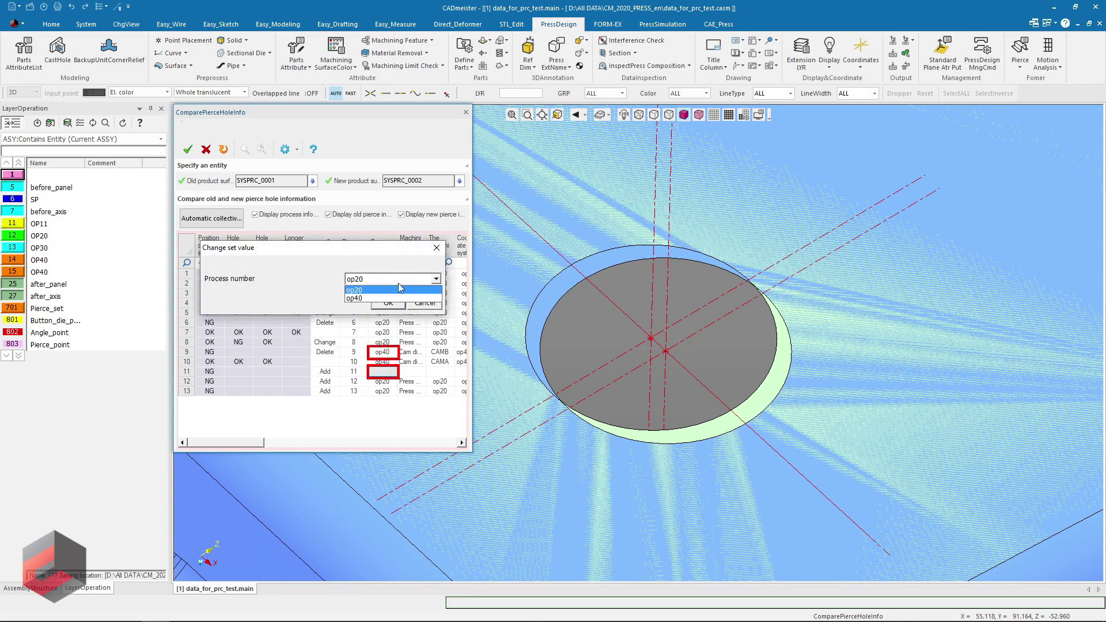
{"action": "left_click", "coordinate": [397, 280]}
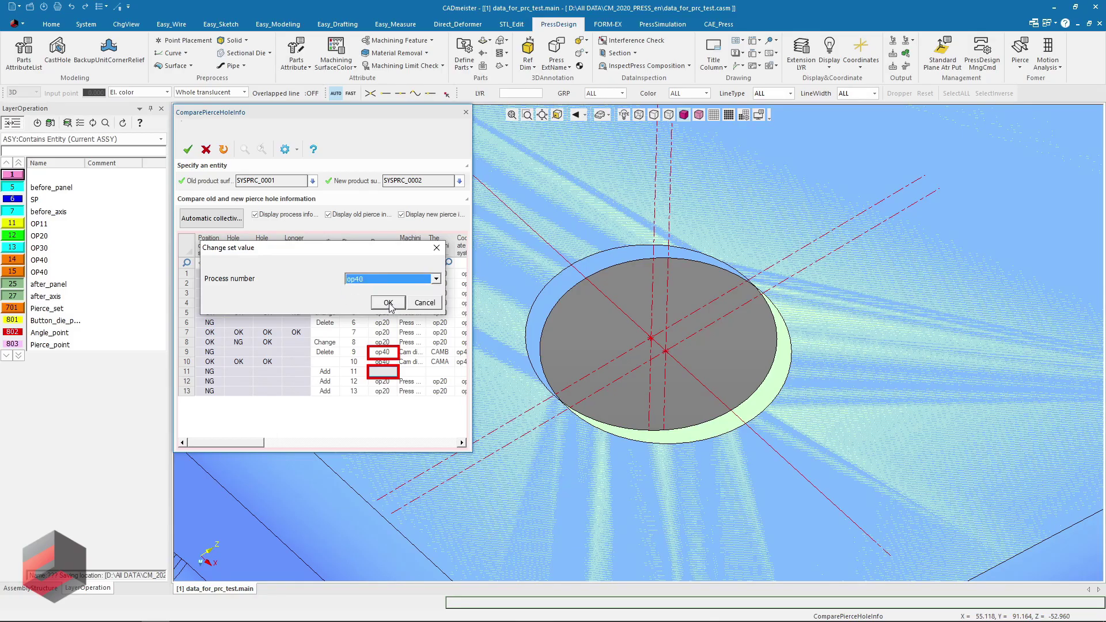
{"action": "left_click", "coordinate": [388, 303]}
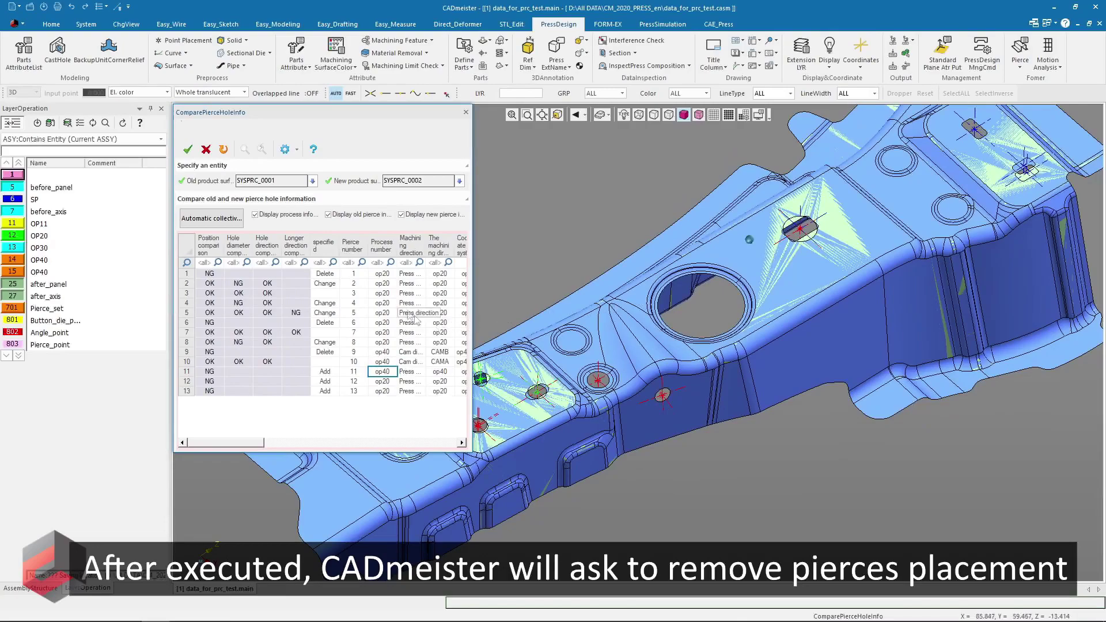
Execute the comparison, releasing existing pierce placements, then close the dialog.
{"action": "left_click", "coordinate": [187, 149]}
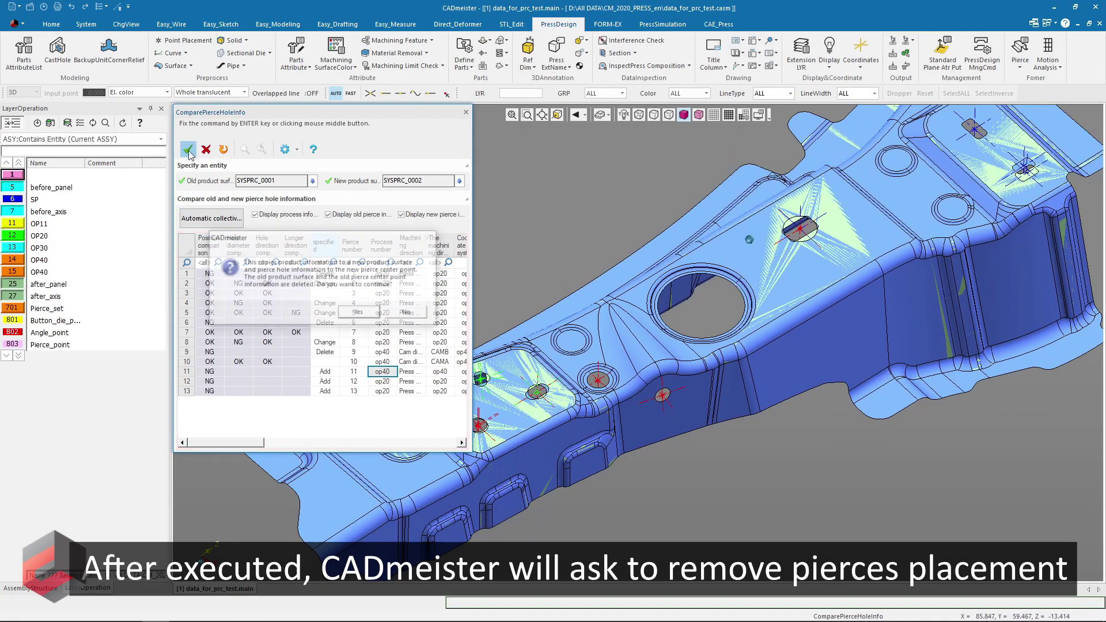
{"action": "left_click", "coordinate": [360, 314]}
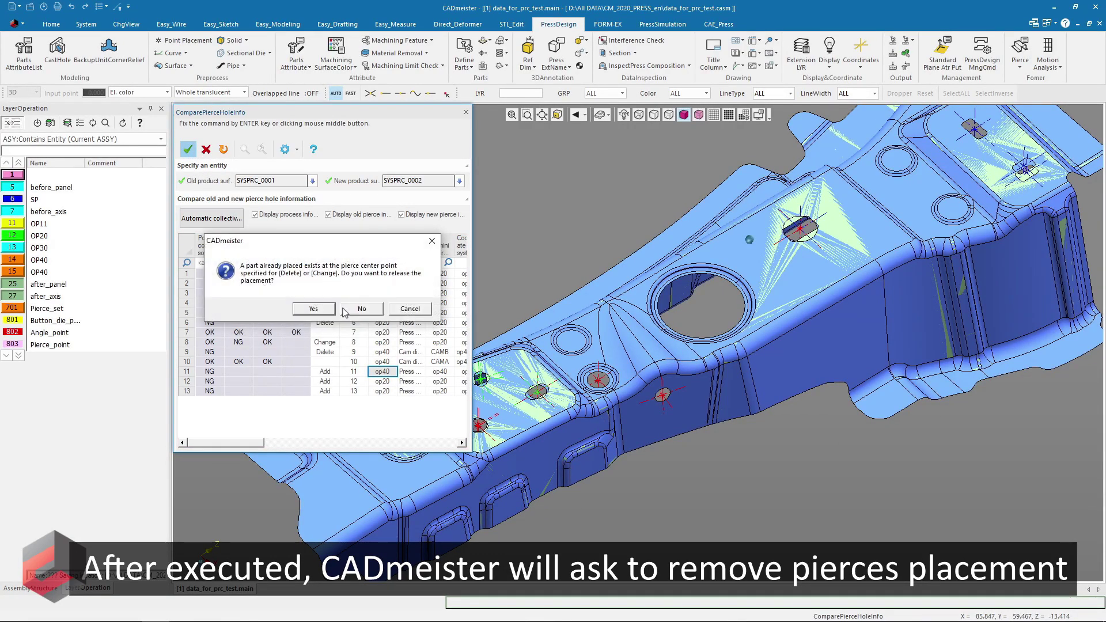
{"action": "left_click", "coordinate": [305, 310]}
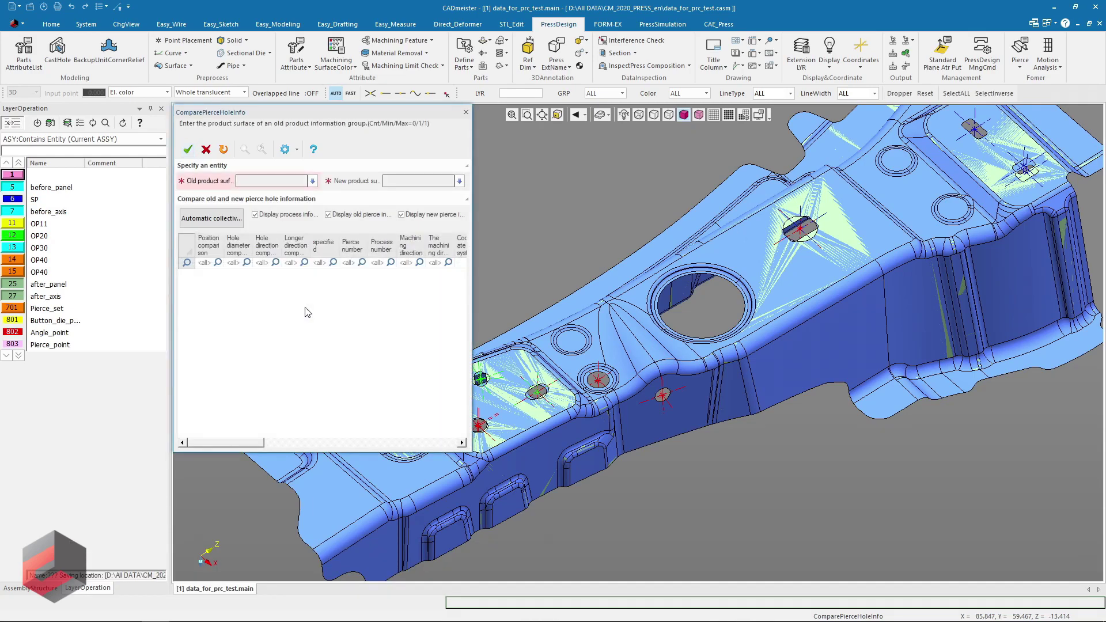
{"action": "left_click", "coordinate": [207, 150]}
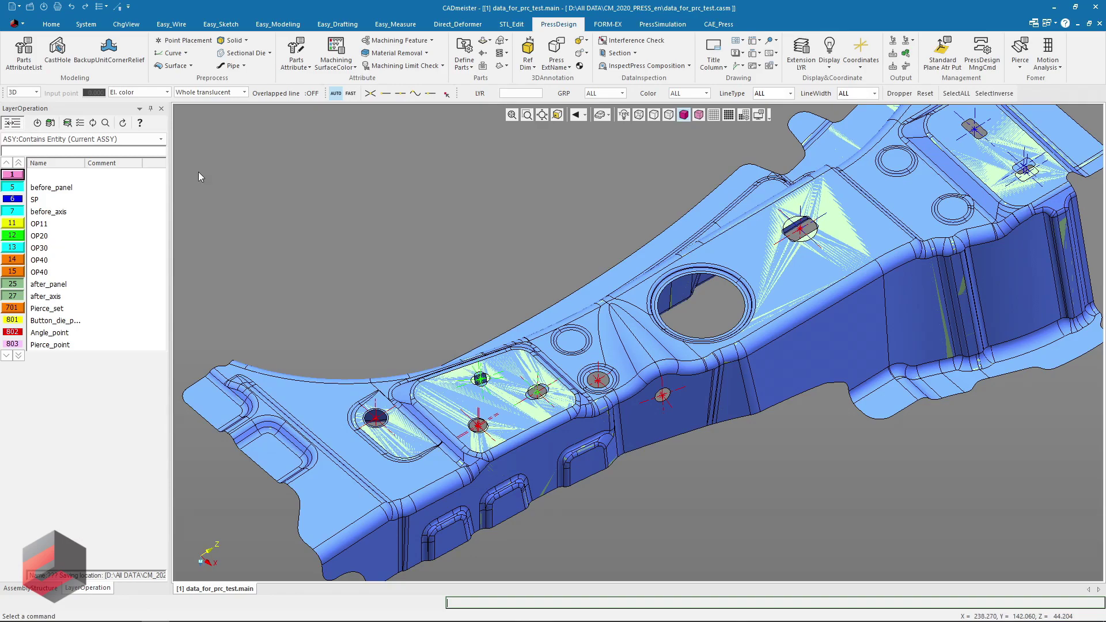
Show the Pierce_set layer and select the placed pierce assemblies in AssemblyStructure.
{"action": "left_click", "coordinate": [19, 313]}
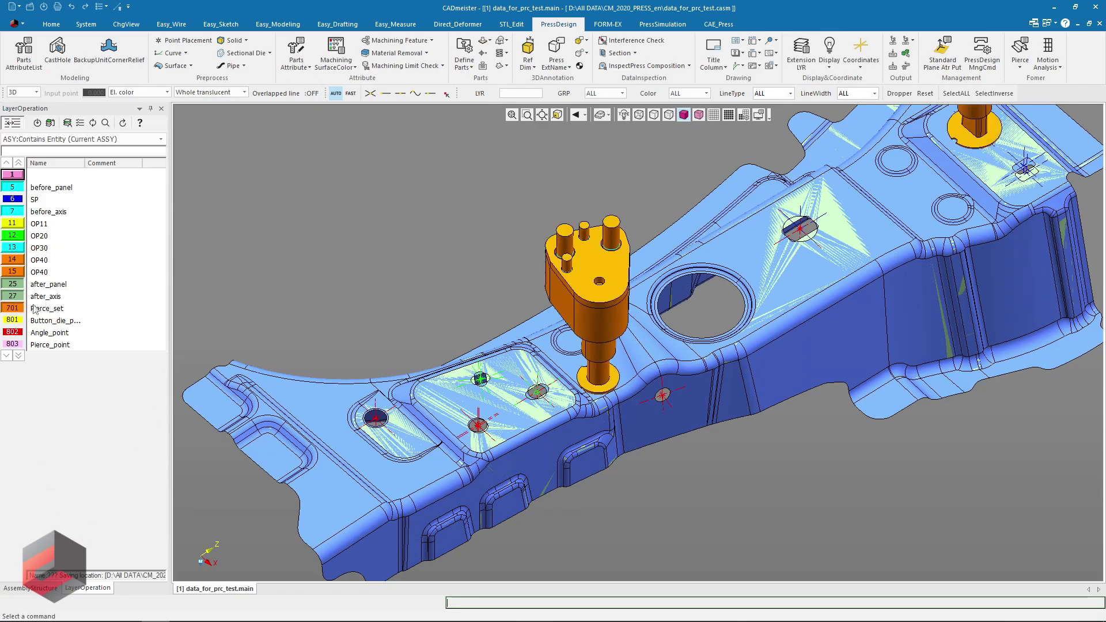
{"action": "scroll", "coordinate": [629, 346], "scroll_direction": "down", "scroll_amount": 3}
{"action": "scroll", "coordinate": [629, 346], "scroll_direction": "up", "scroll_amount": 3}
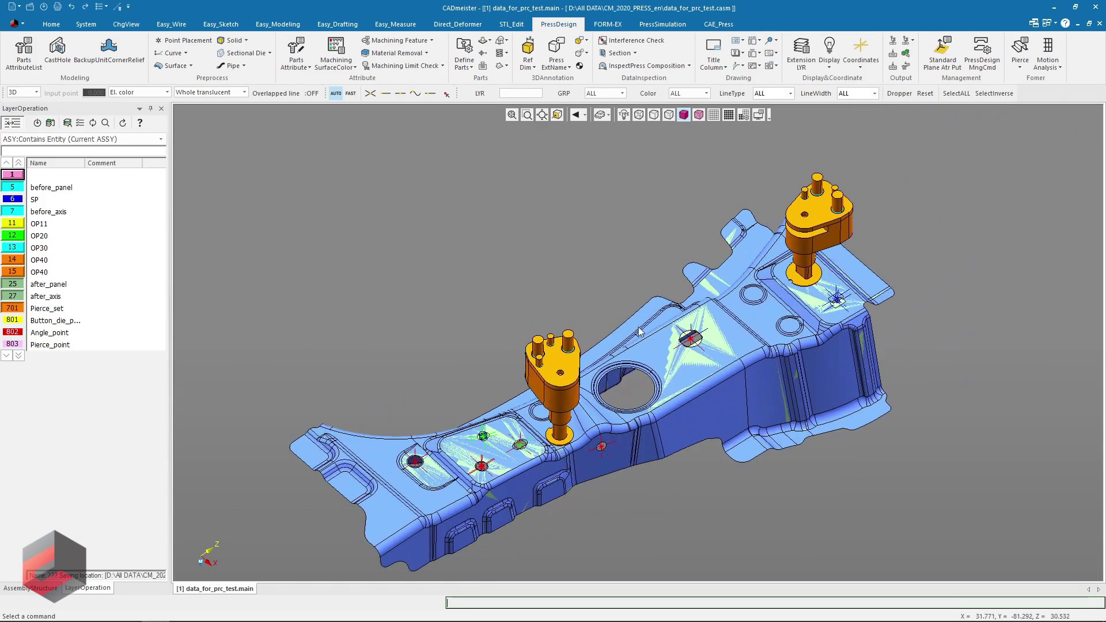
{"action": "left_click", "coordinate": [33, 588]}
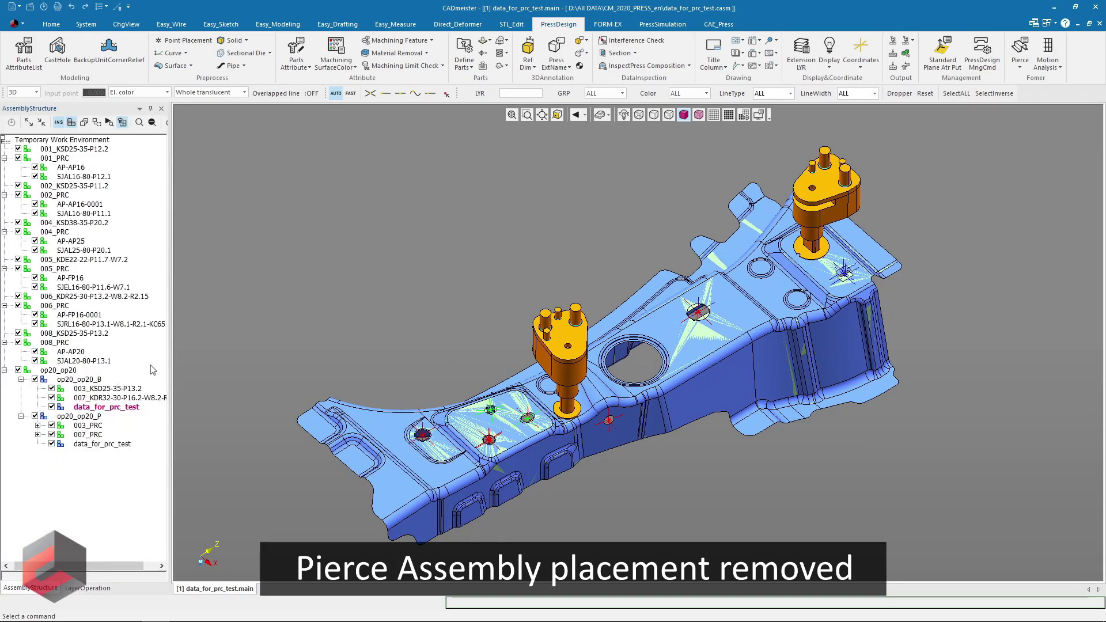
{"action": "left_click_drag", "start_coordinate": [138, 352], "coordinate": [150, 145]}
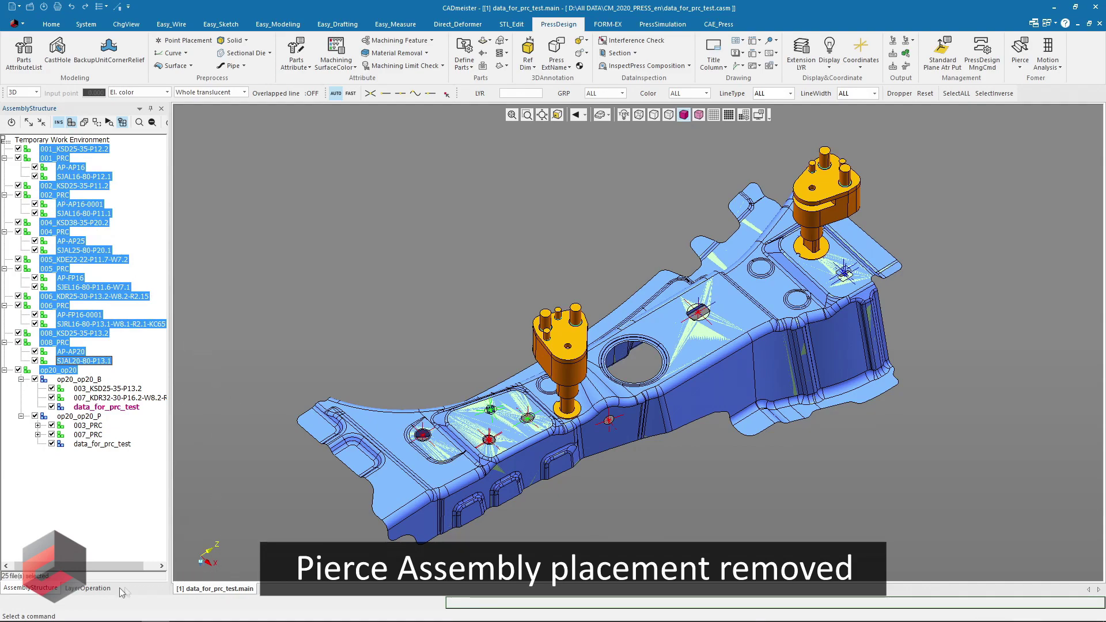
Hide the before_panel layer so the green after_panel model shows.
{"action": "left_click", "coordinate": [93, 588]}
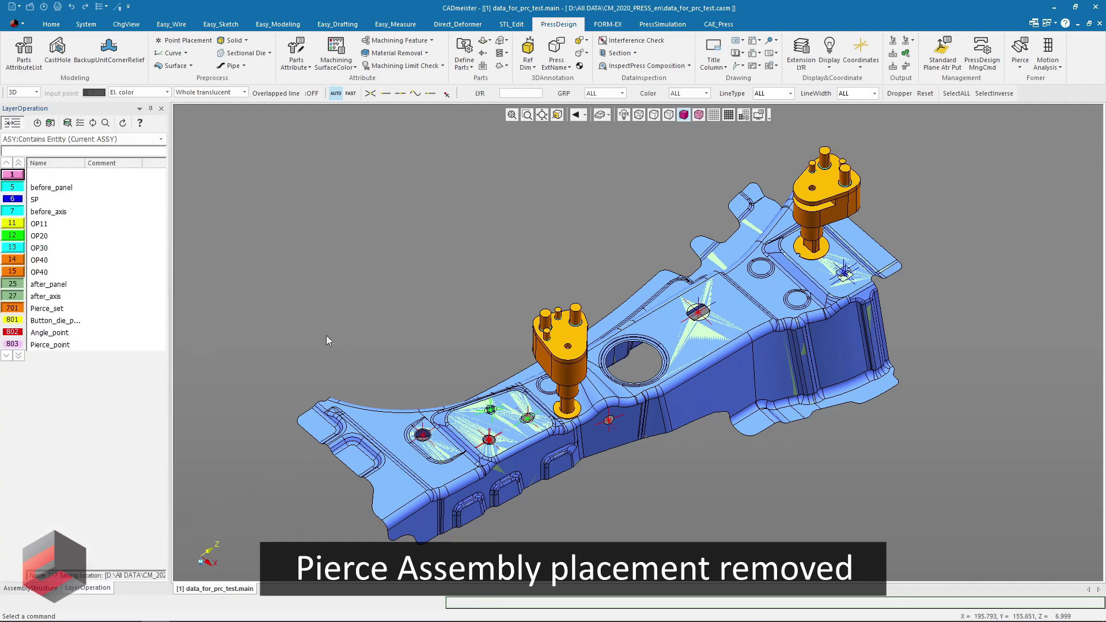
{"action": "left_click", "coordinate": [22, 189]}
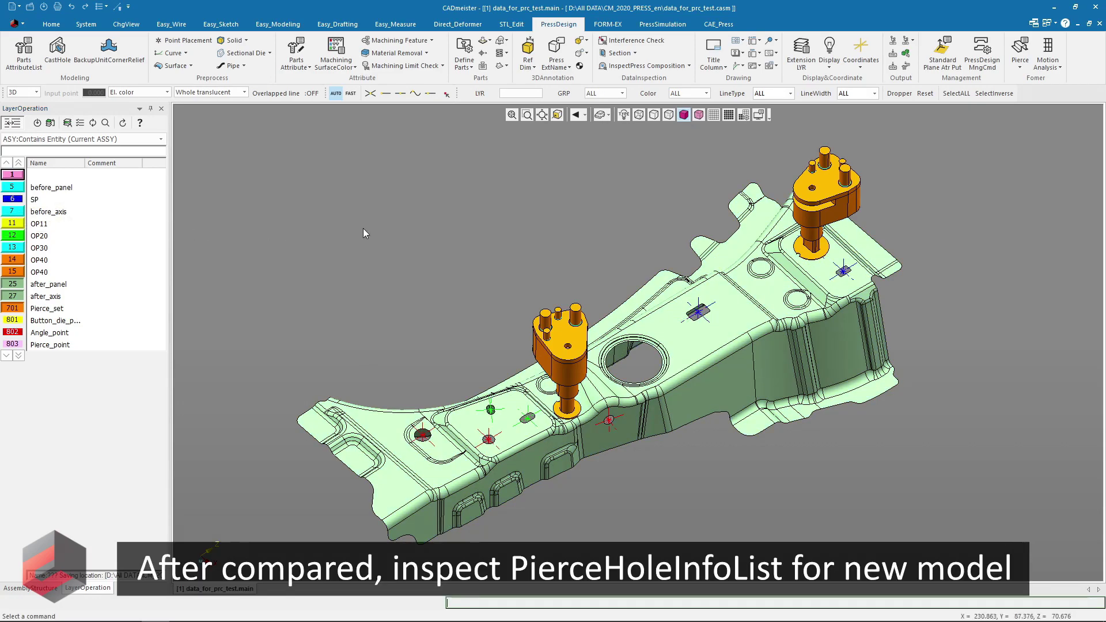
{"action": "left_click", "coordinate": [506, 40]}
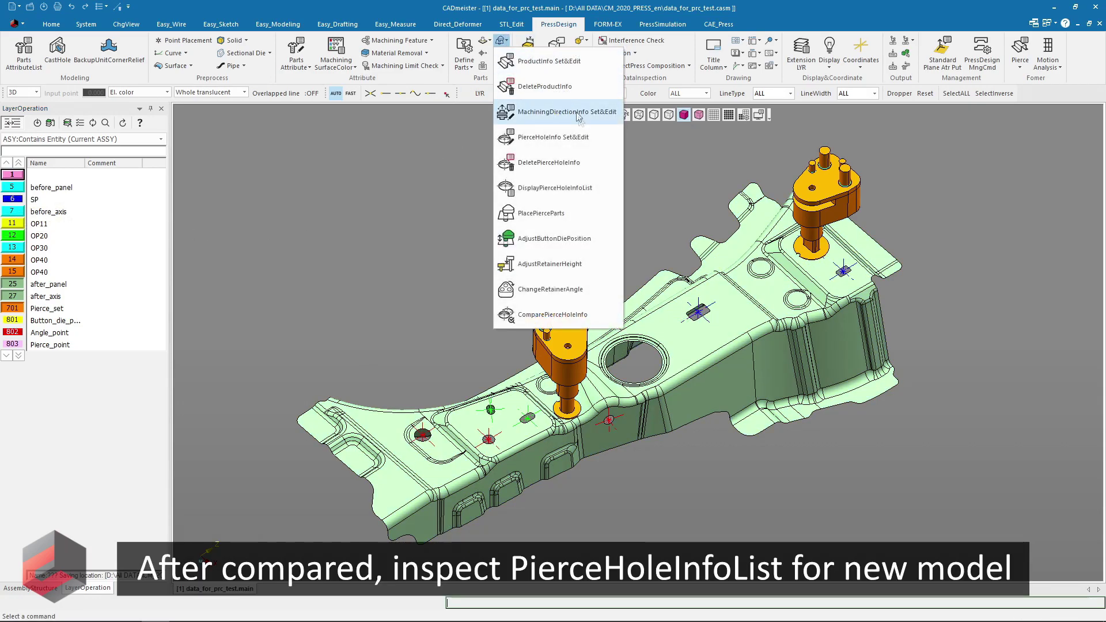
Sort the pierce hole list by Place button die and set unplaced holes to Yes.
{"action": "left_click", "coordinate": [603, 188]}
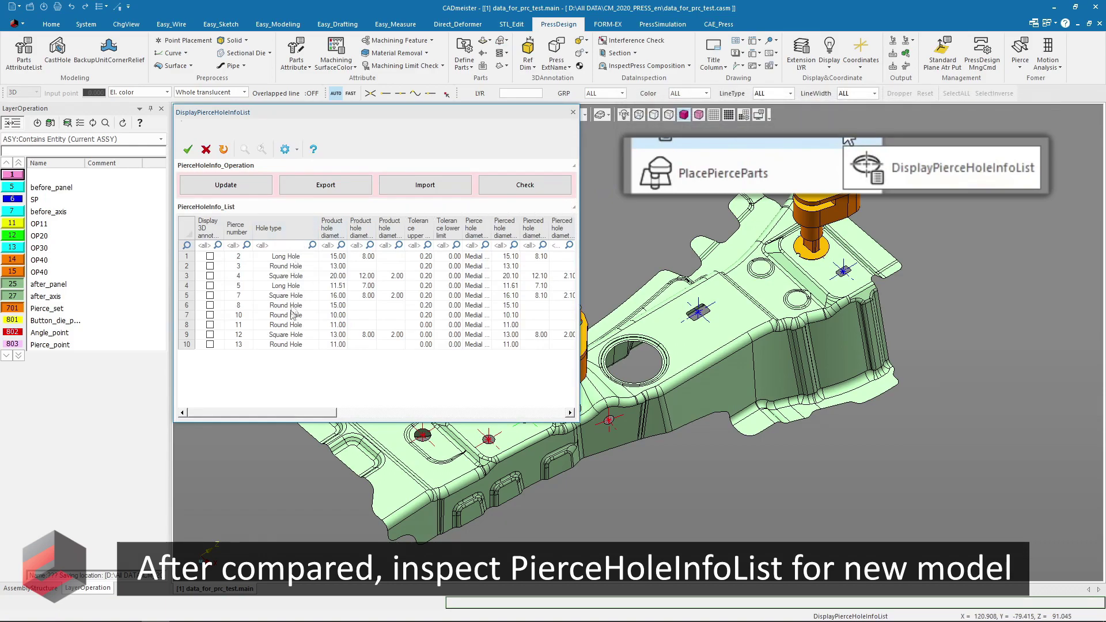
{"action": "left_click_drag", "start_coordinate": [265, 413], "coordinate": [472, 412]}
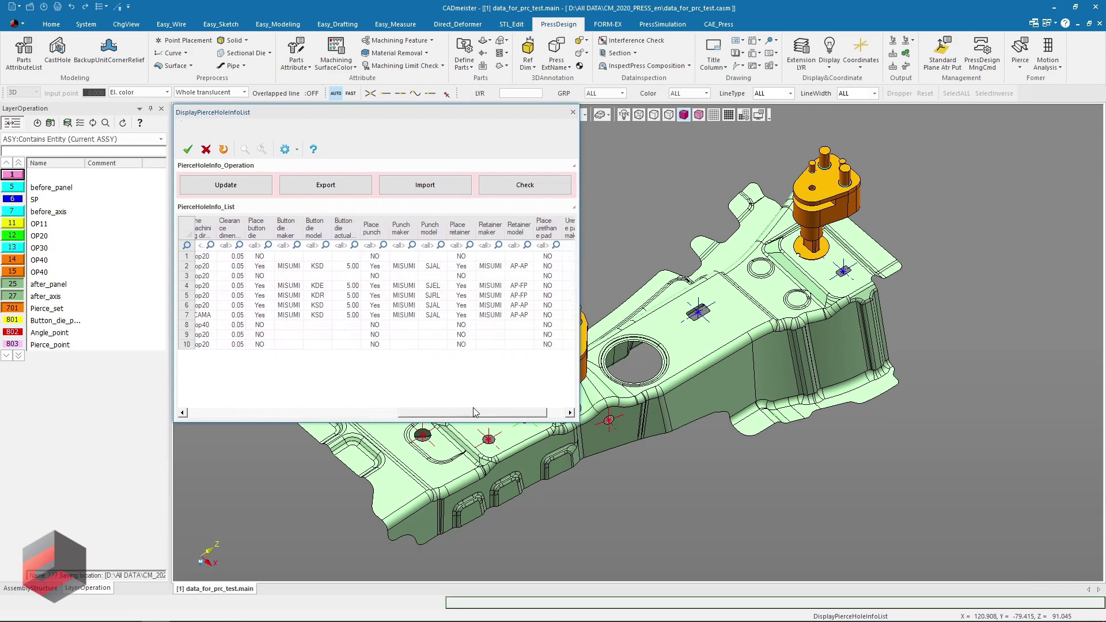
{"action": "left_click", "coordinate": [262, 227]}
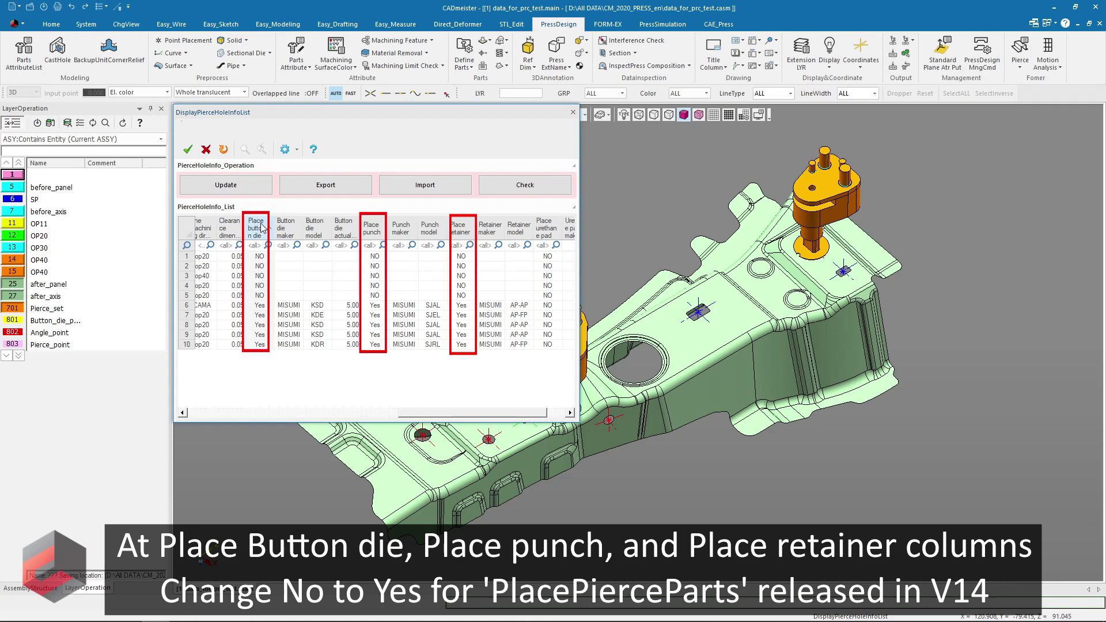
{"action": "double_click", "coordinate": [264, 258]}
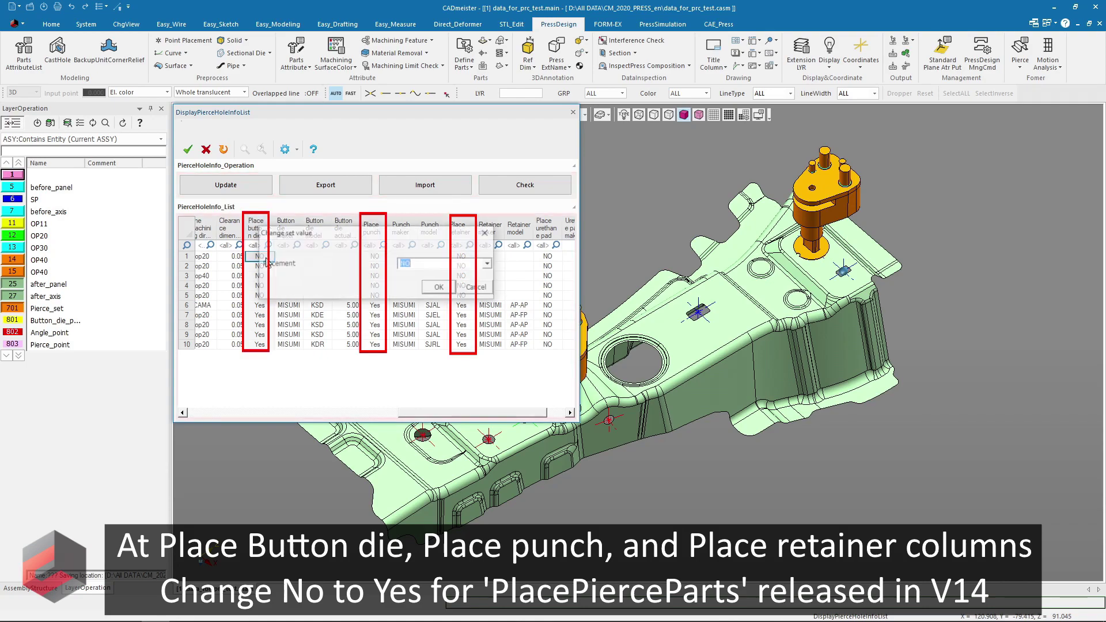
{"action": "left_click", "coordinate": [474, 276]}
{"action": "left_click", "coordinate": [440, 288]}
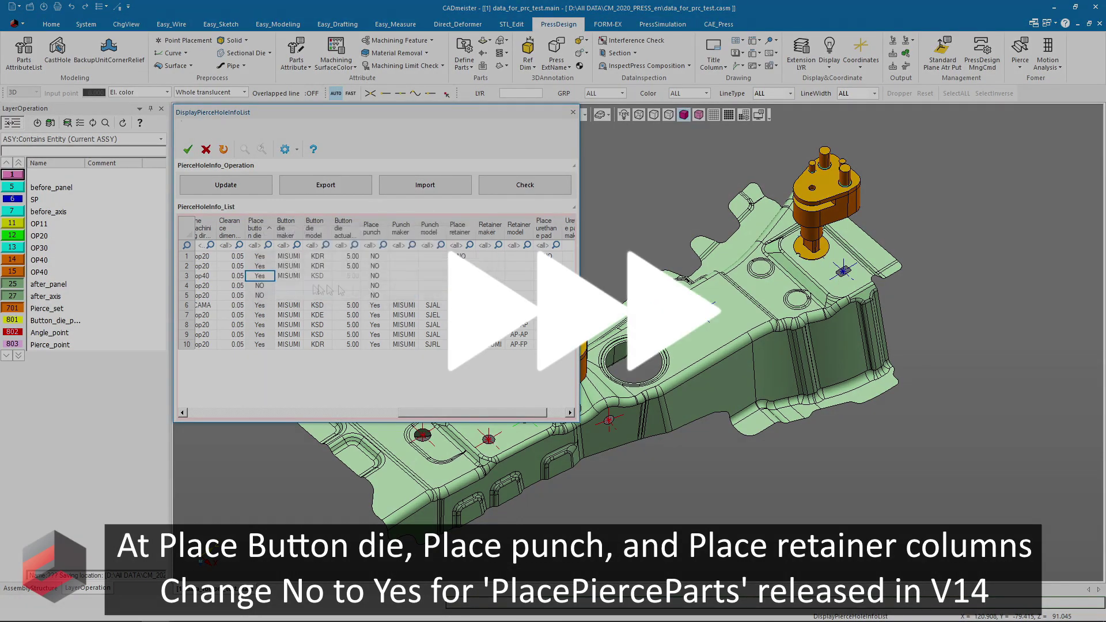
Set Place punch and Place retainer to Yes for rows 1–3 and apply the list.
{"action": "left_click_drag", "start_coordinate": [374, 256], "coordinate": [374, 294]}
{"action": "left_click", "coordinate": [440, 288]}
{"action": "left_click", "coordinate": [440, 287]}
{"action": "left_click", "coordinate": [440, 288]}
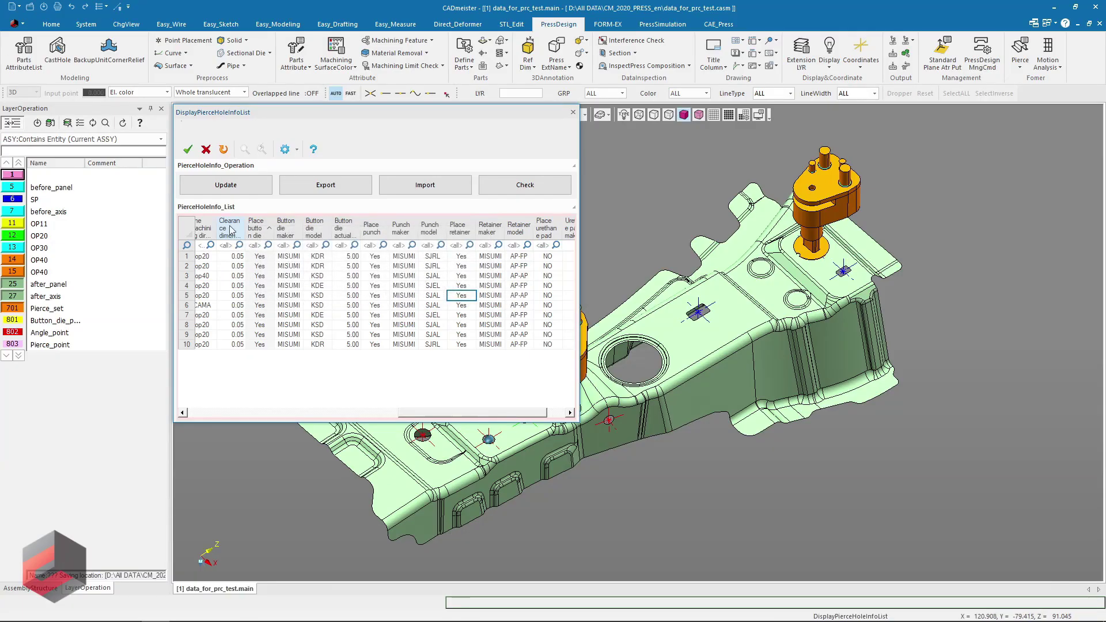
{"action": "left_click", "coordinate": [188, 150]}
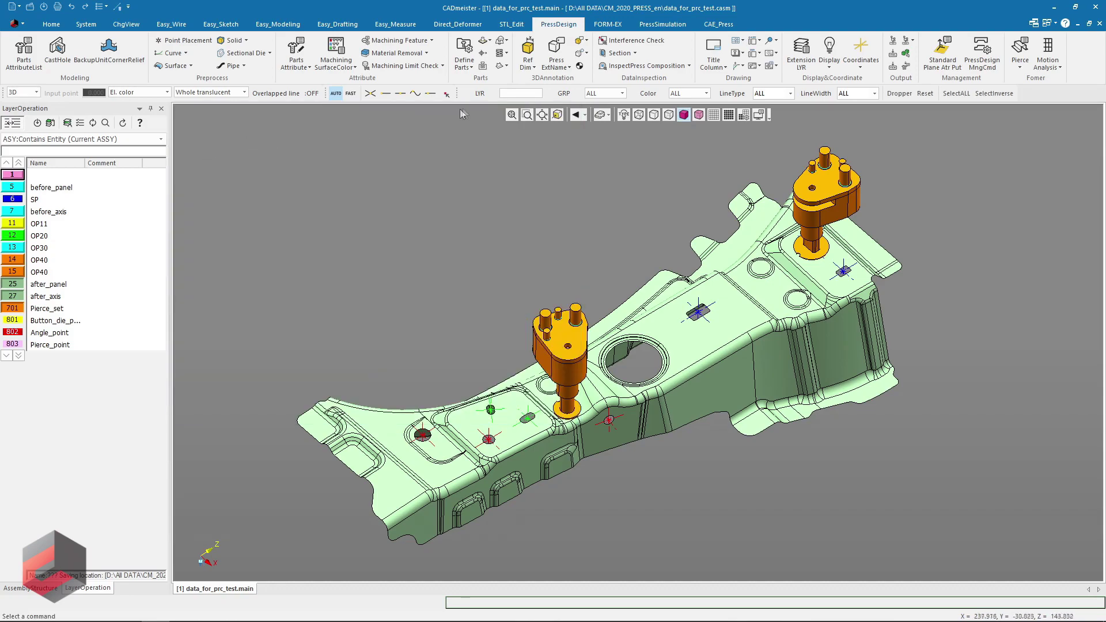
Auto-place pierce parts at all holes with data_for_prc_test as the product surface.
{"action": "left_click", "coordinate": [505, 44]}
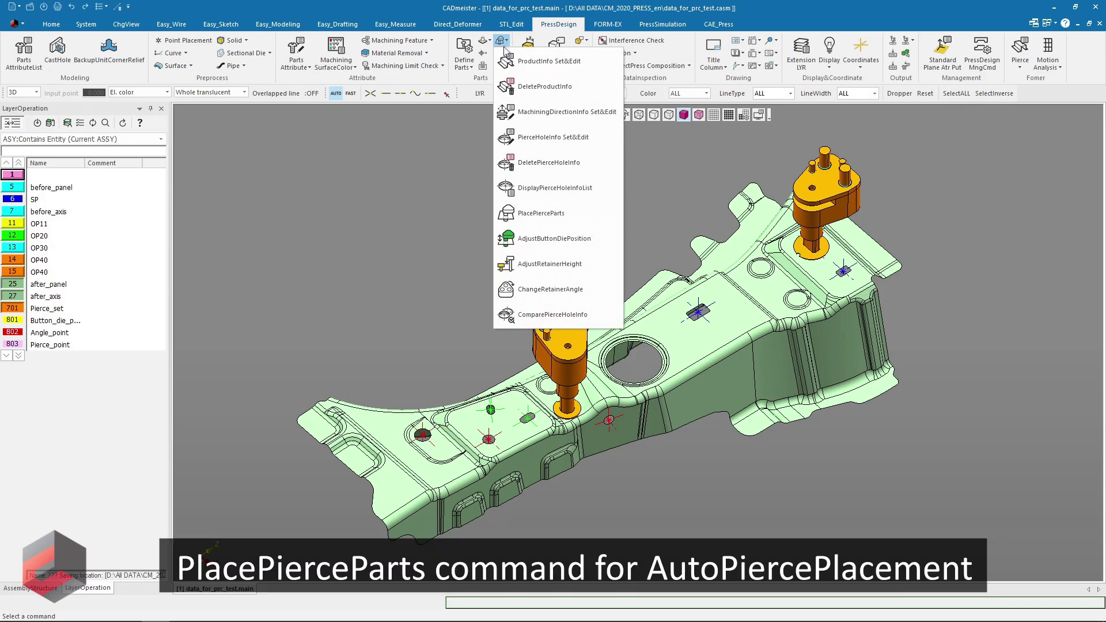
{"action": "left_click", "coordinate": [573, 219]}
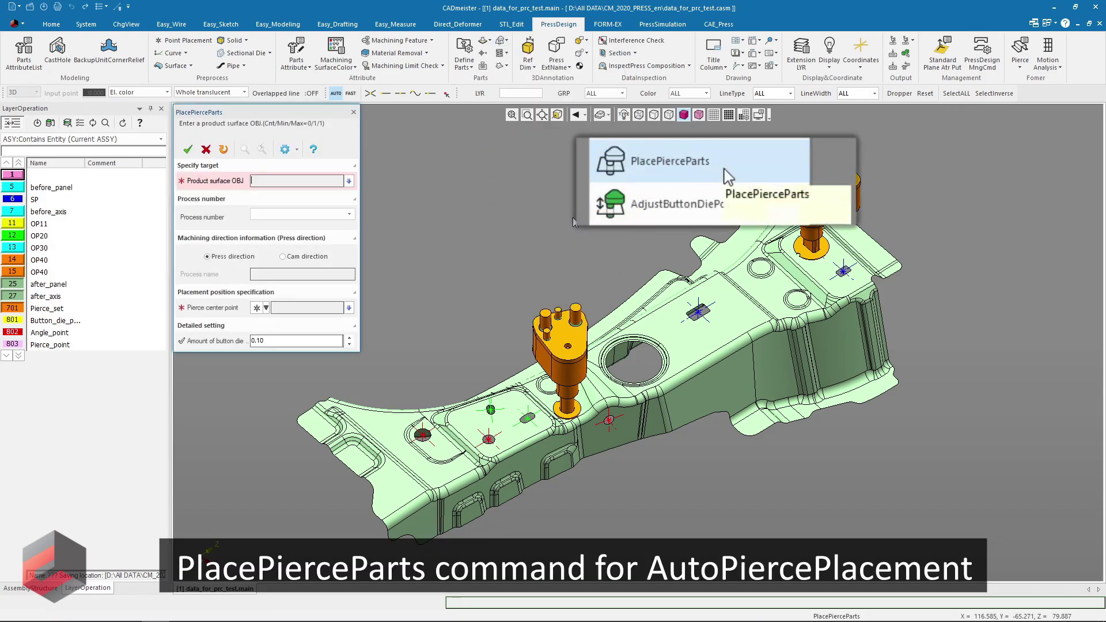
{"action": "left_click", "coordinate": [697, 345]}
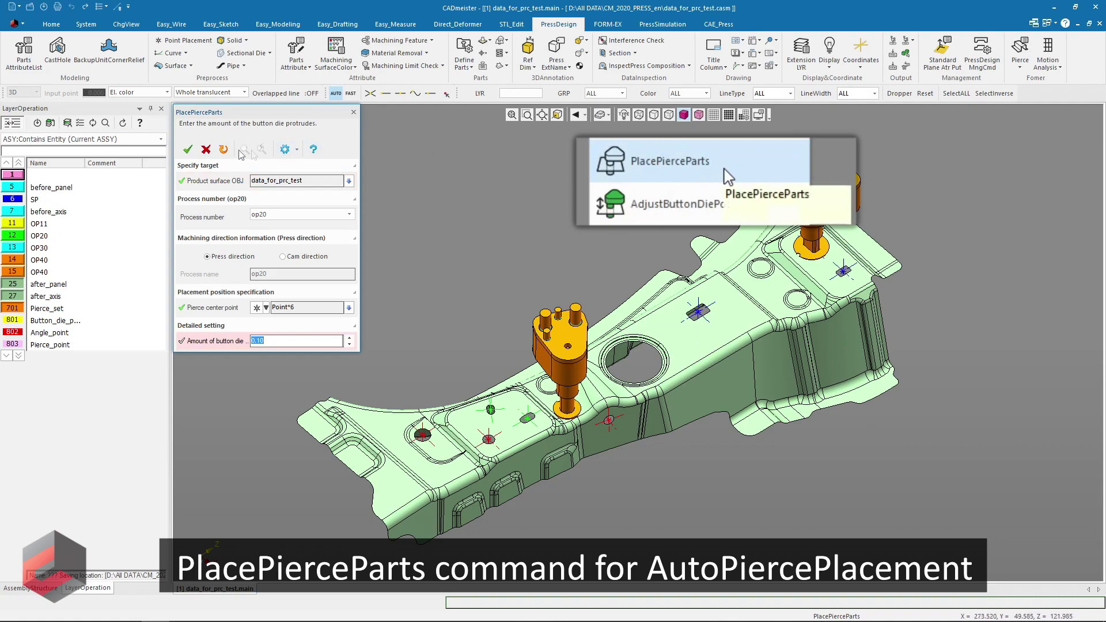
{"action": "left_click", "coordinate": [188, 149]}
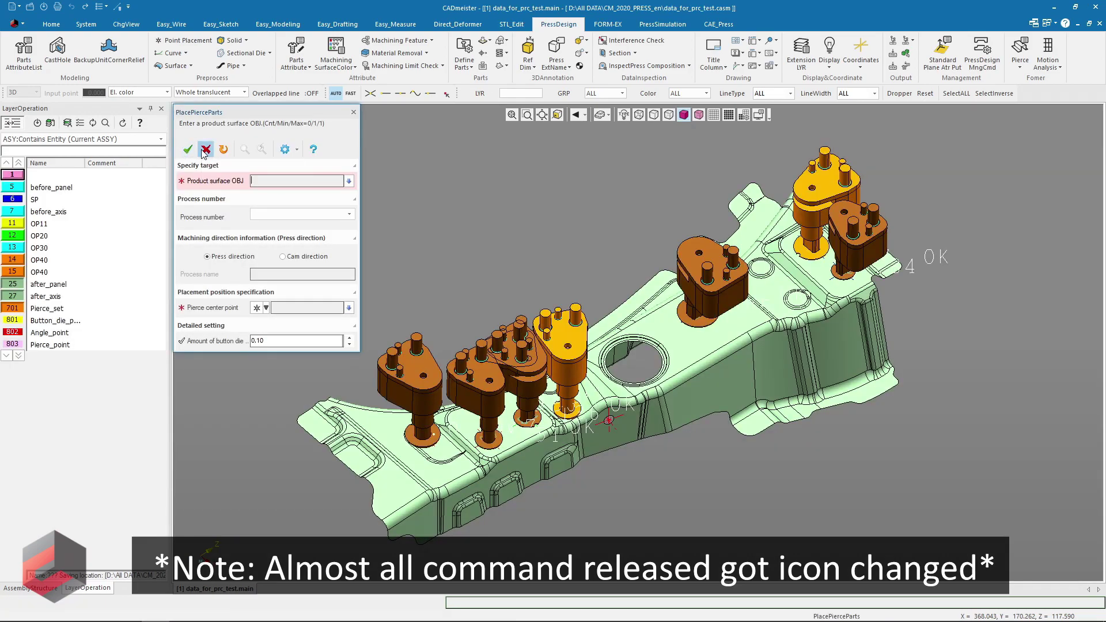
{"action": "left_click", "coordinate": [205, 149]}
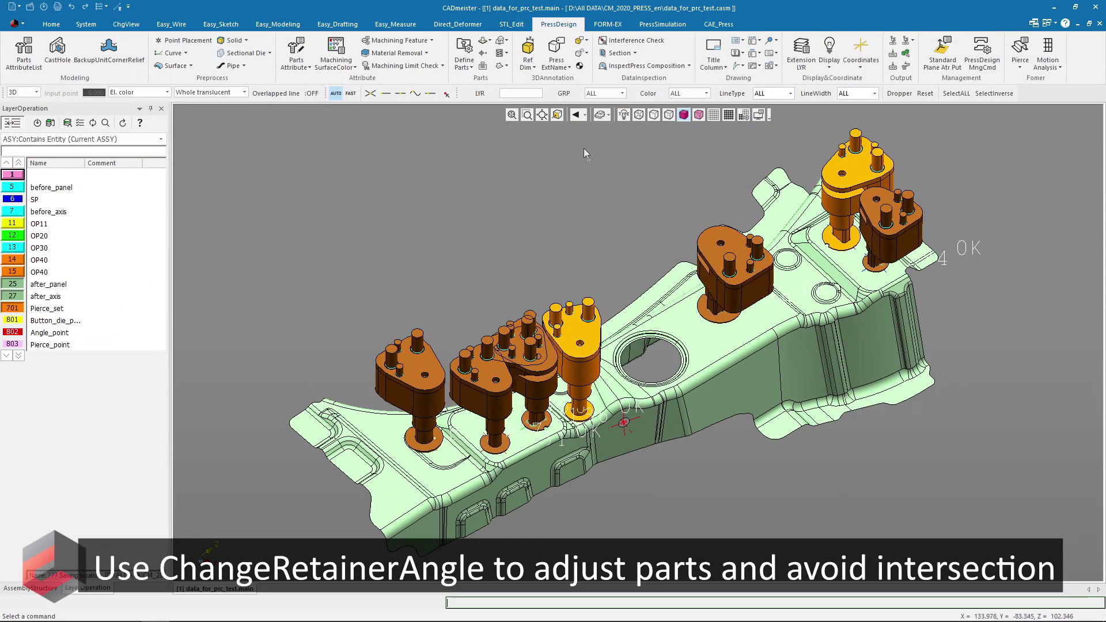
Rotate retainers 013_PRC and 005_PRC to new angles with ChangeRetainerAngle.
{"action": "left_click", "coordinate": [503, 41]}
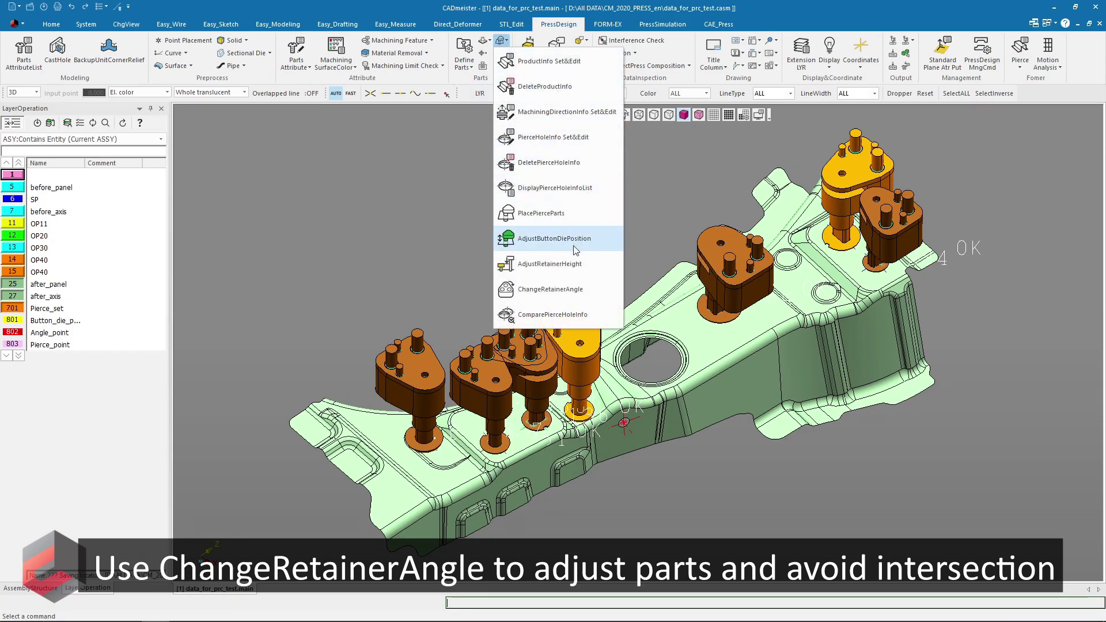
{"action": "left_click", "coordinate": [566, 290]}
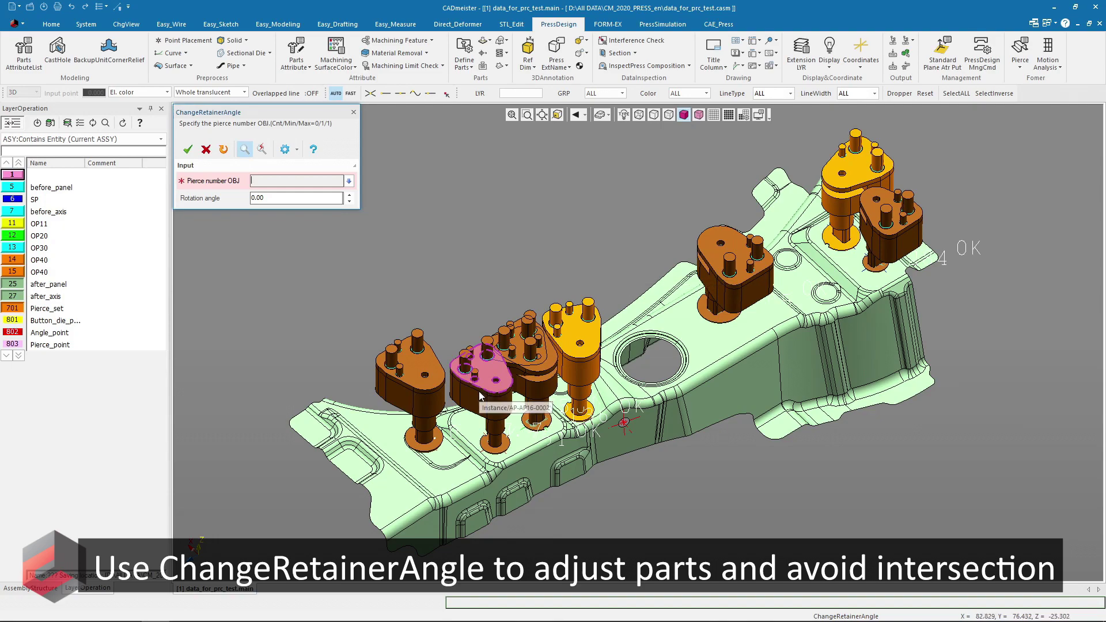
{"action": "left_click", "coordinate": [464, 344]}
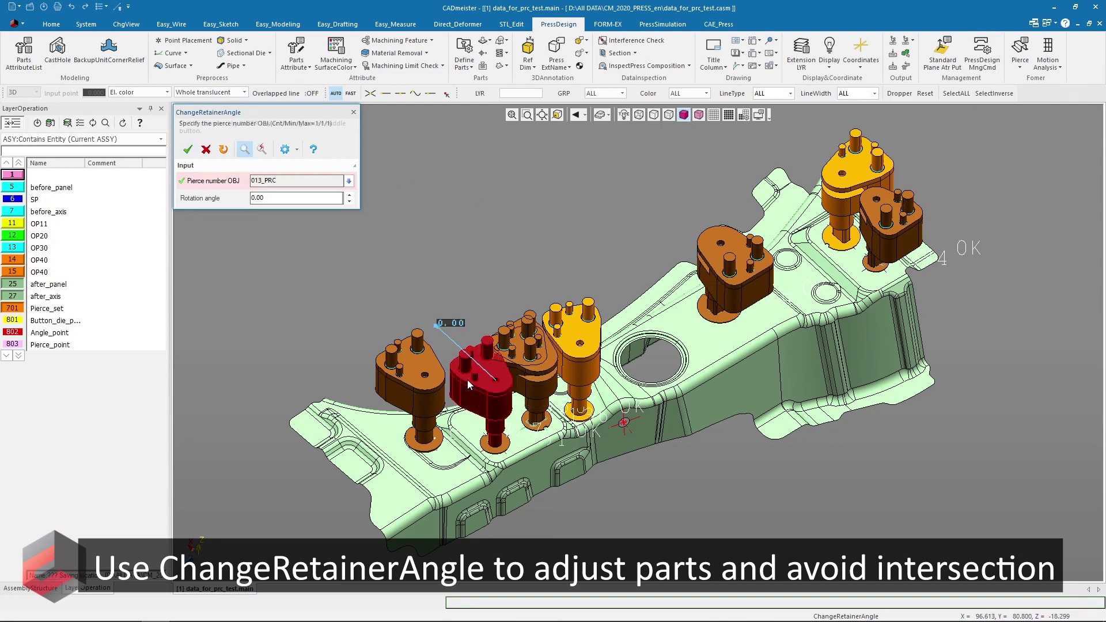
{"action": "left_click", "coordinate": [462, 463]}
{"action": "left_click", "coordinate": [527, 339]}
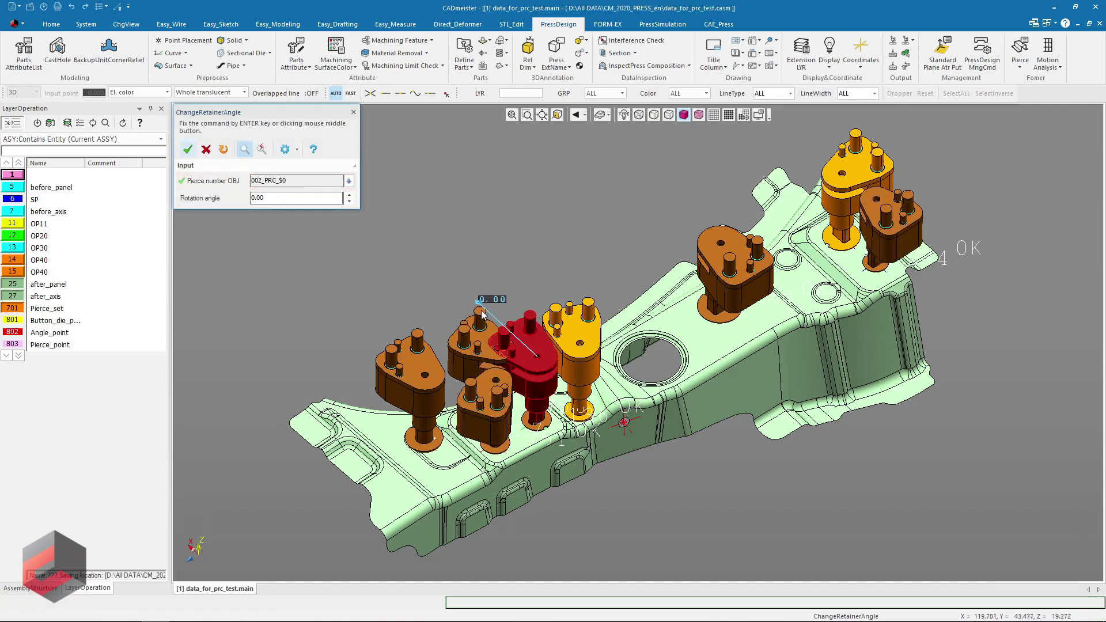
{"action": "left_click", "coordinate": [483, 313]}
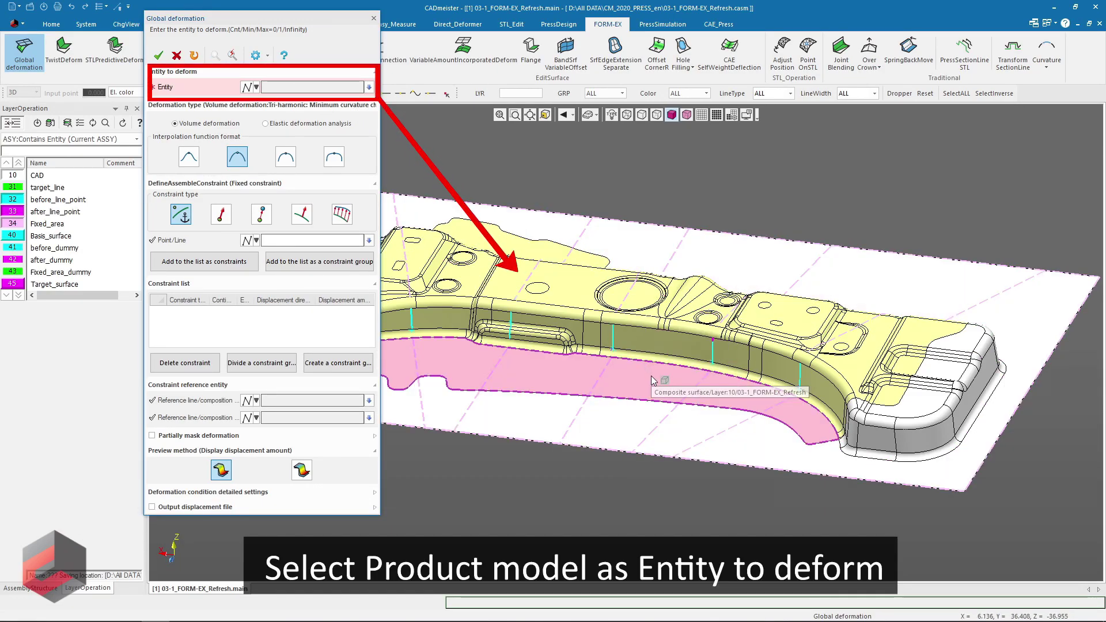
Choose the product surface to deform and start a fix constraint by sampling the pink entities.
{"action": "left_click", "coordinate": [651, 376]}
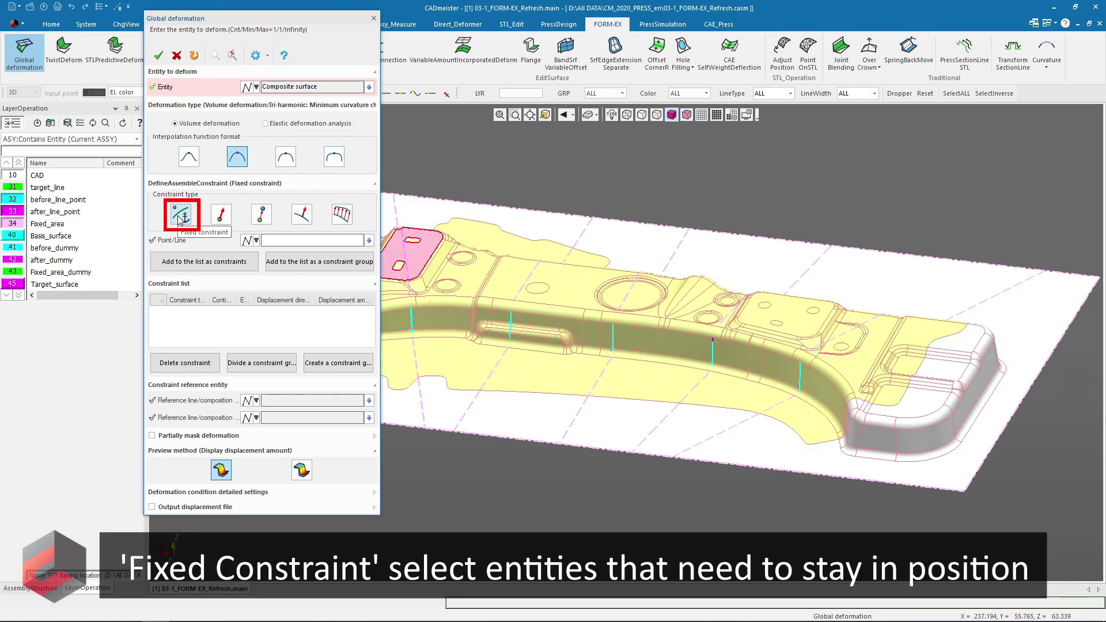
{"action": "left_click", "coordinate": [291, 241]}
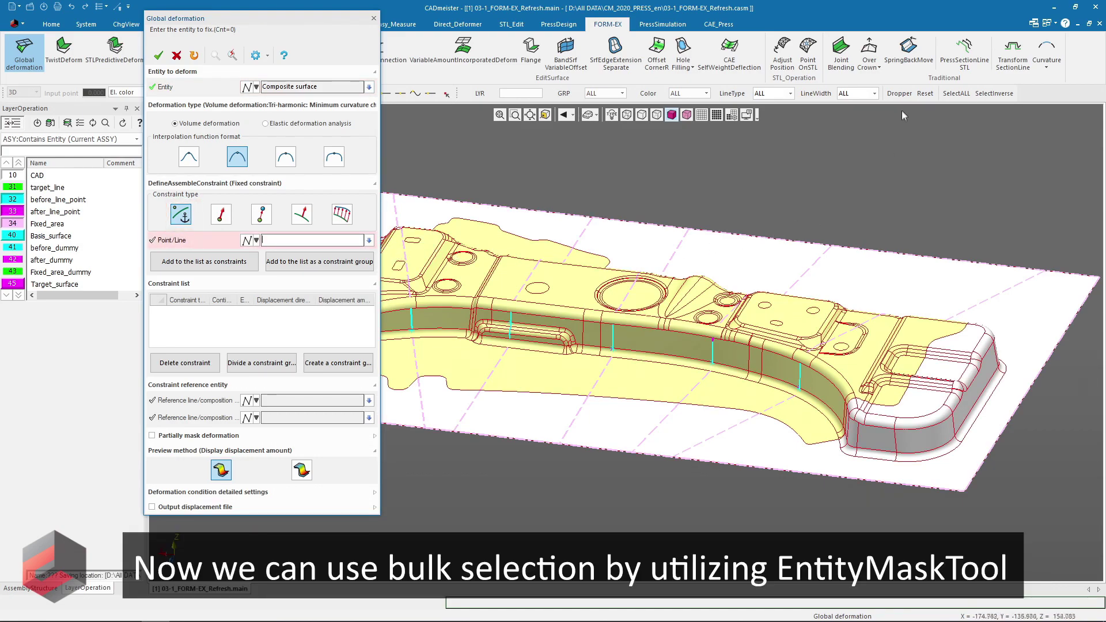
{"action": "left_click", "coordinate": [900, 96]}
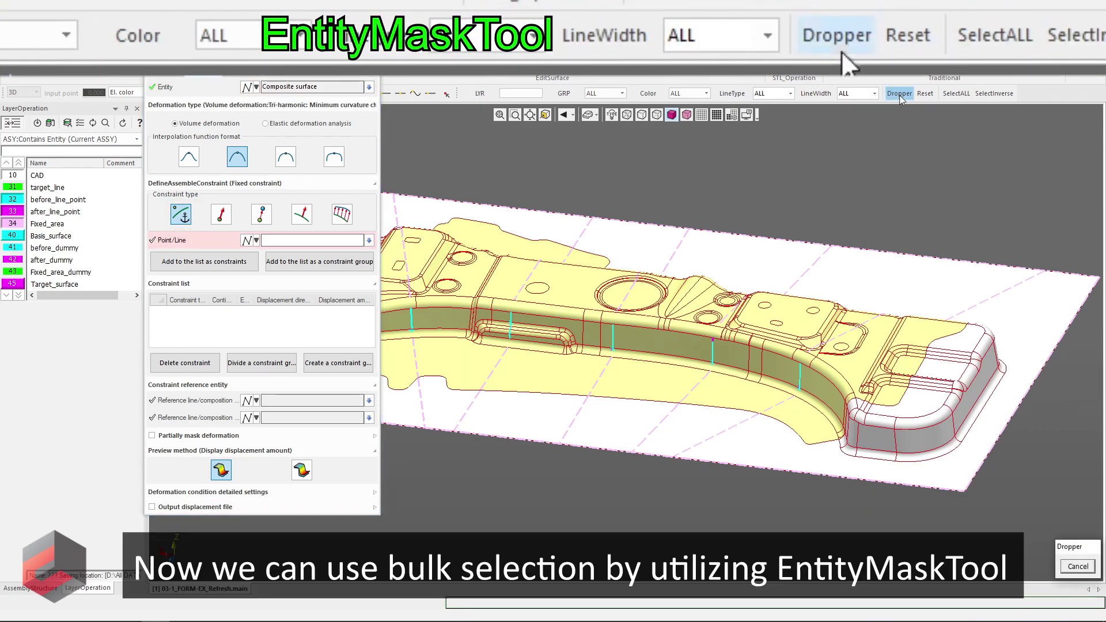
{"action": "left_click", "coordinate": [791, 271]}
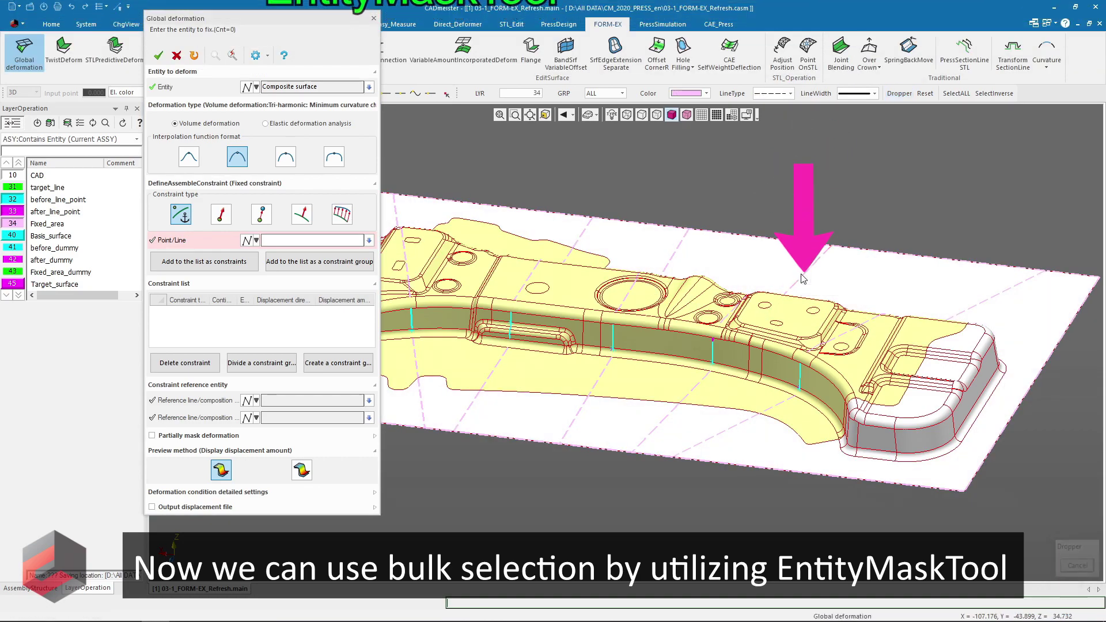
{"action": "left_click", "coordinate": [953, 94]}
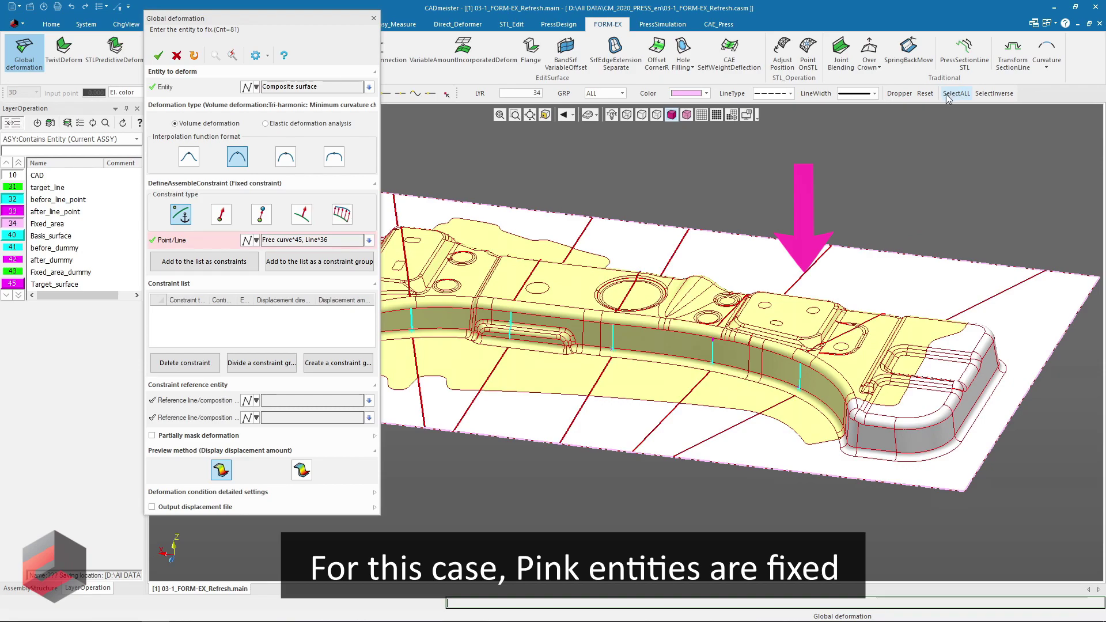
Select all pink boundary lines and add them as a Fix constraint on 85 lines.
{"action": "left_click", "coordinate": [925, 93]}
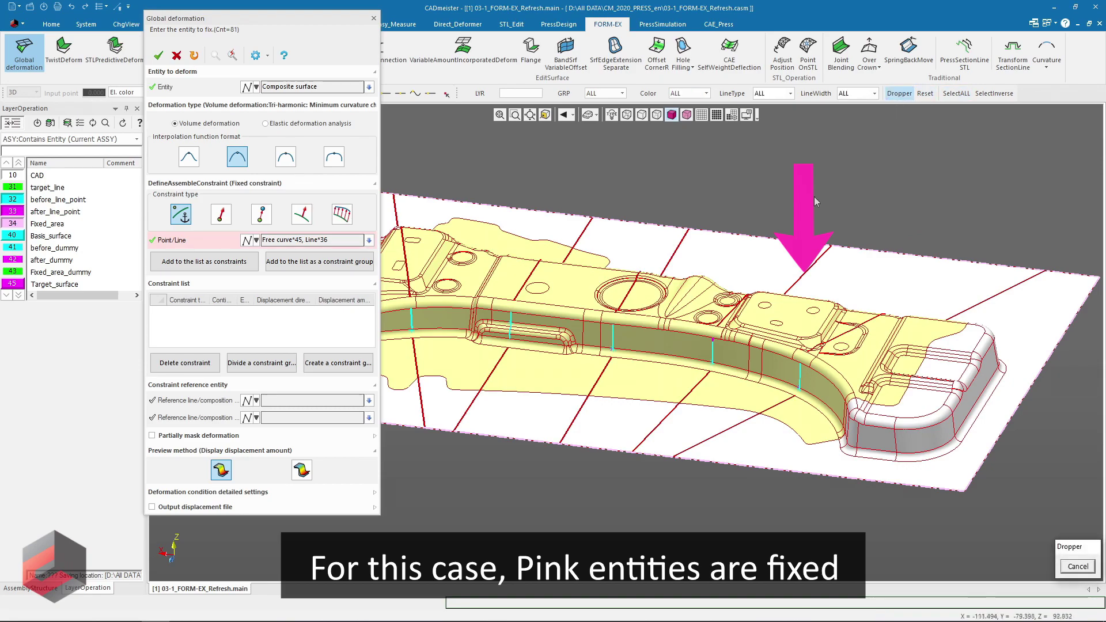
{"action": "left_click", "coordinate": [772, 238]}
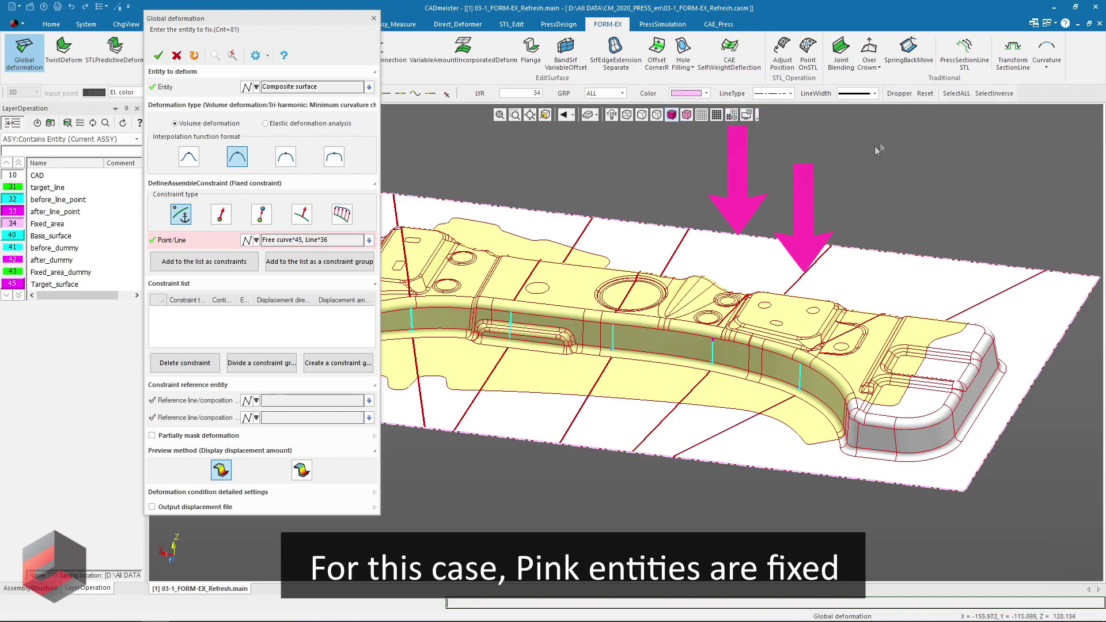
{"action": "left_click", "coordinate": [952, 95]}
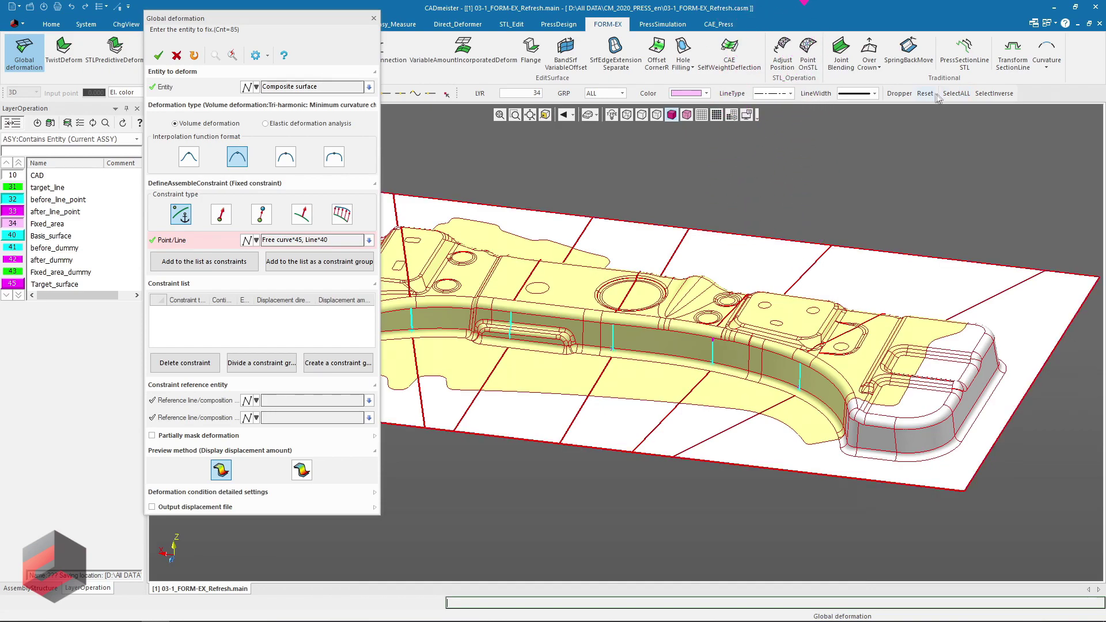
{"action": "left_click", "coordinate": [923, 95]}
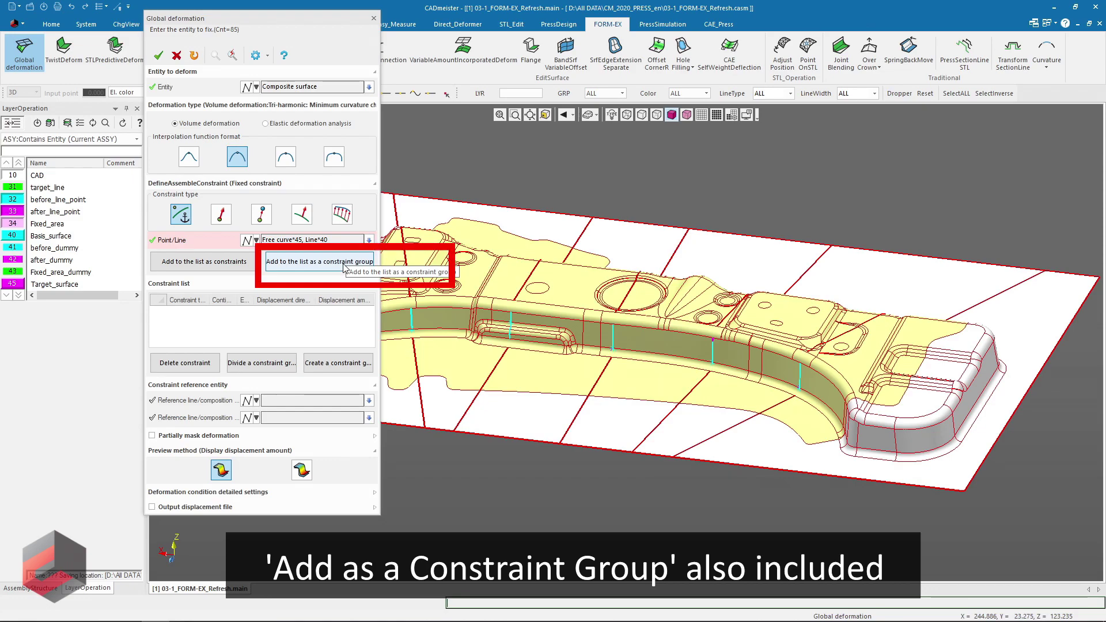
{"action": "left_click", "coordinate": [345, 262]}
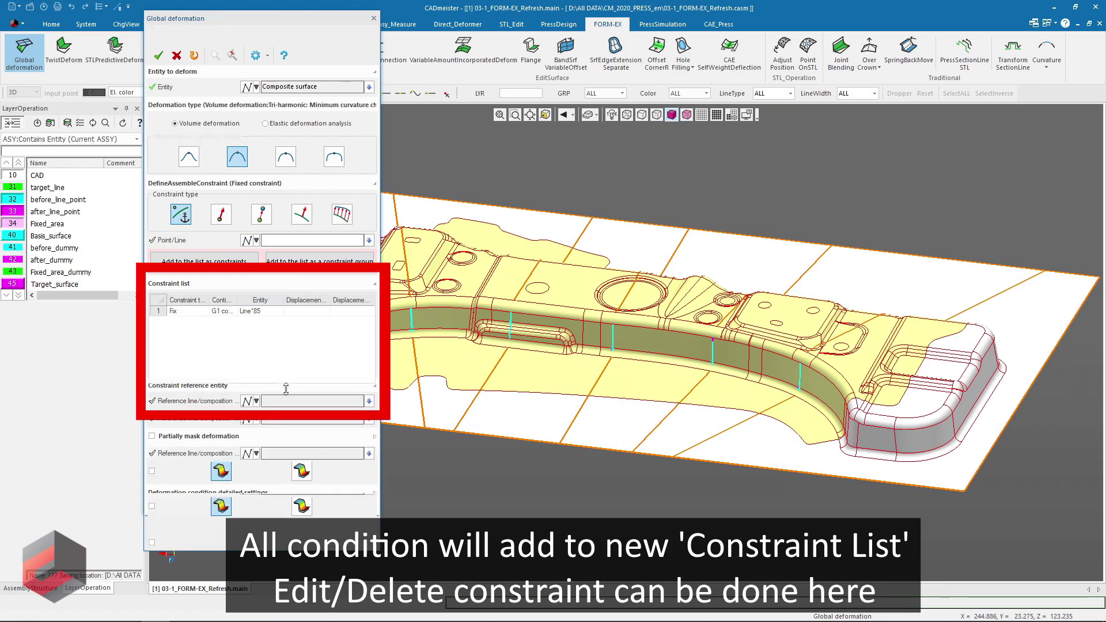
{"action": "left_click_drag", "start_coordinate": [284, 350], "coordinate": [284, 413]}
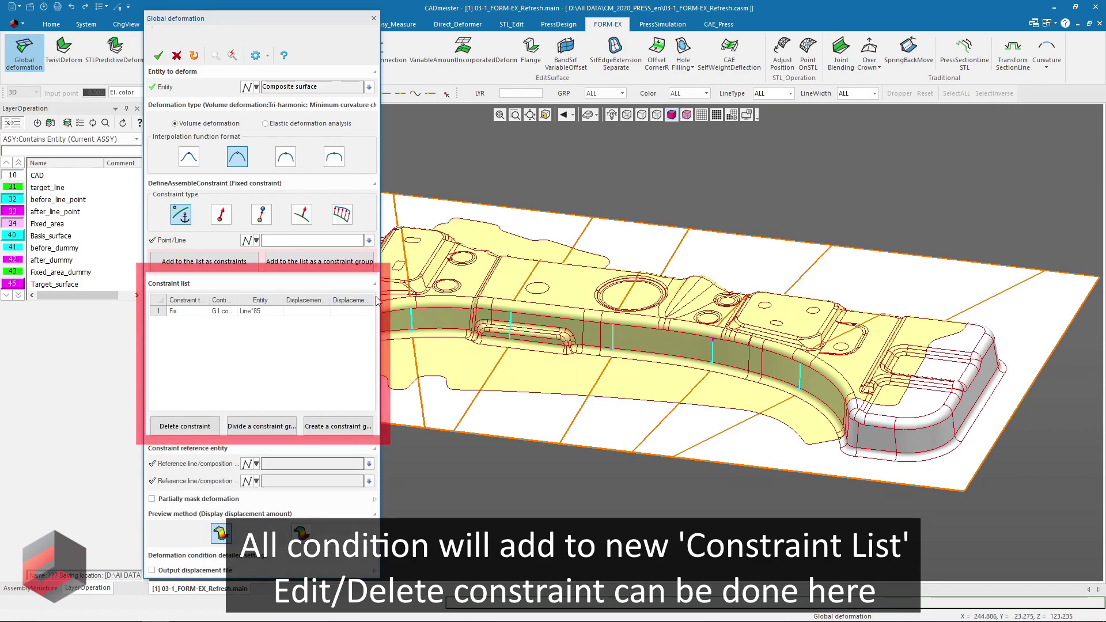
{"action": "left_click", "coordinate": [337, 221]}
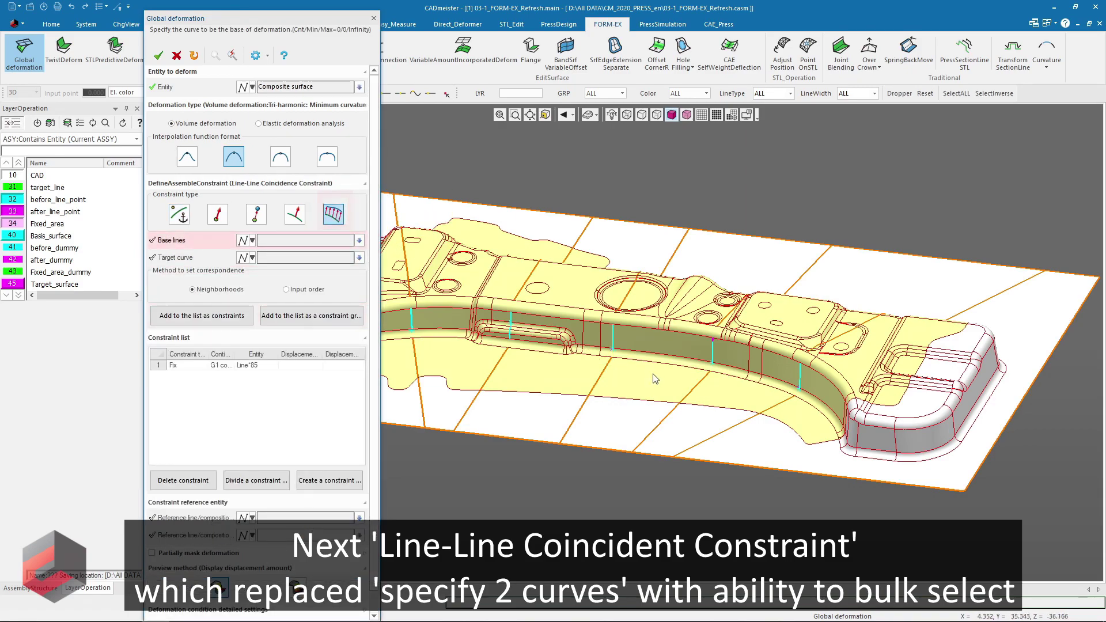
Switch to grey wireframe and select every cyan curve as base lines.
{"action": "scroll", "coordinate": [503, 330], "scroll_direction": "up", "scroll_amount": 3}
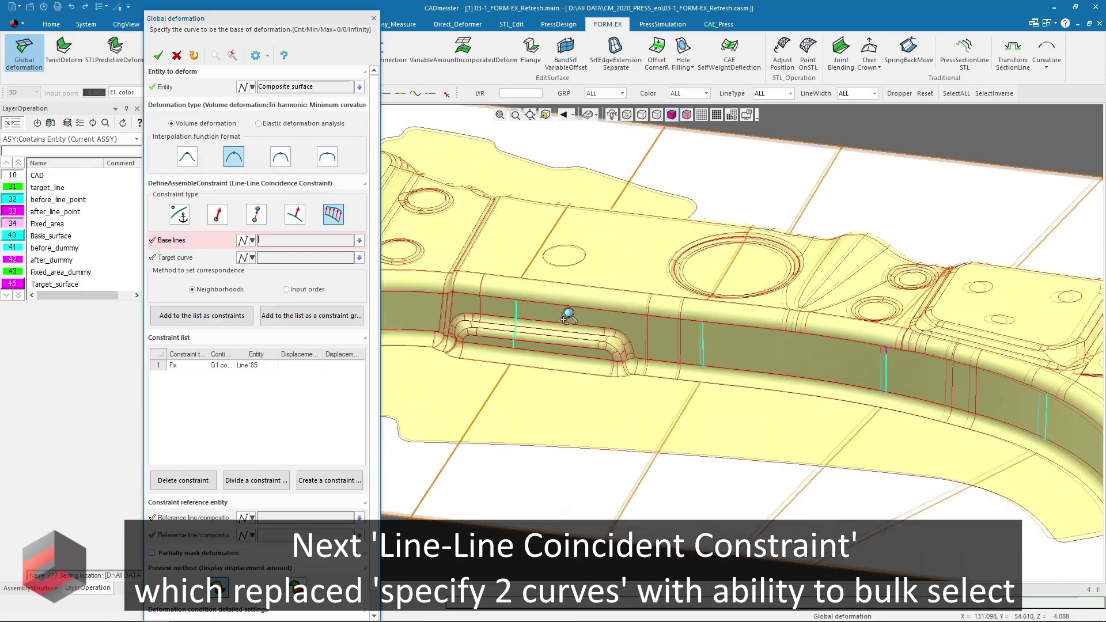
{"action": "scroll", "coordinate": [494, 316], "scroll_direction": "up", "scroll_amount": 3}
{"action": "scroll", "coordinate": [674, 284], "scroll_direction": "up", "scroll_amount": 2}
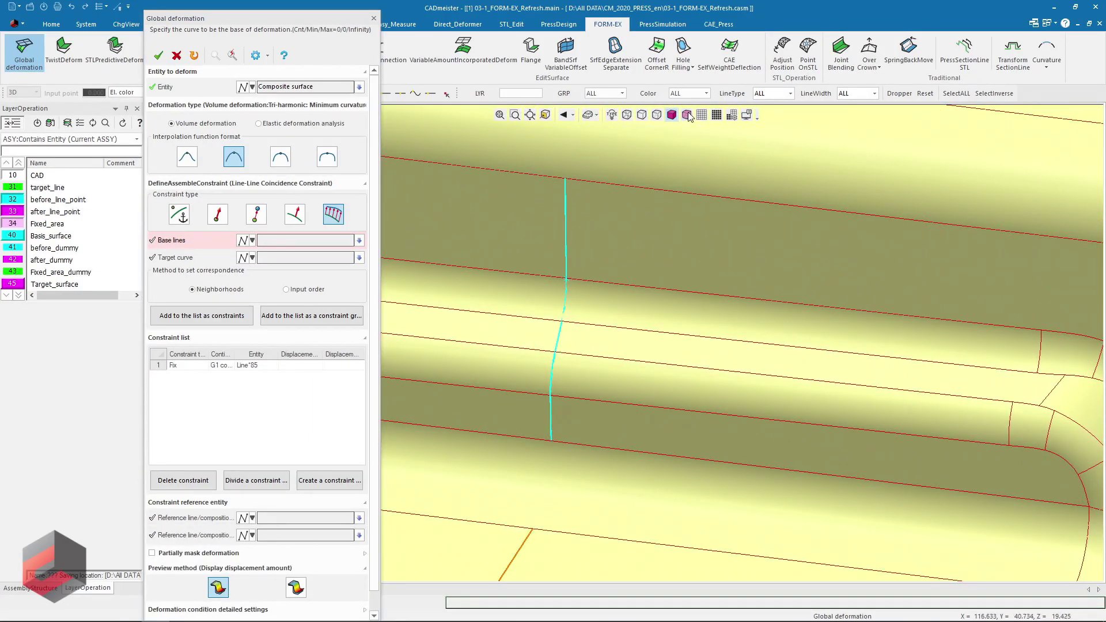
{"action": "left_click", "coordinate": [687, 115]}
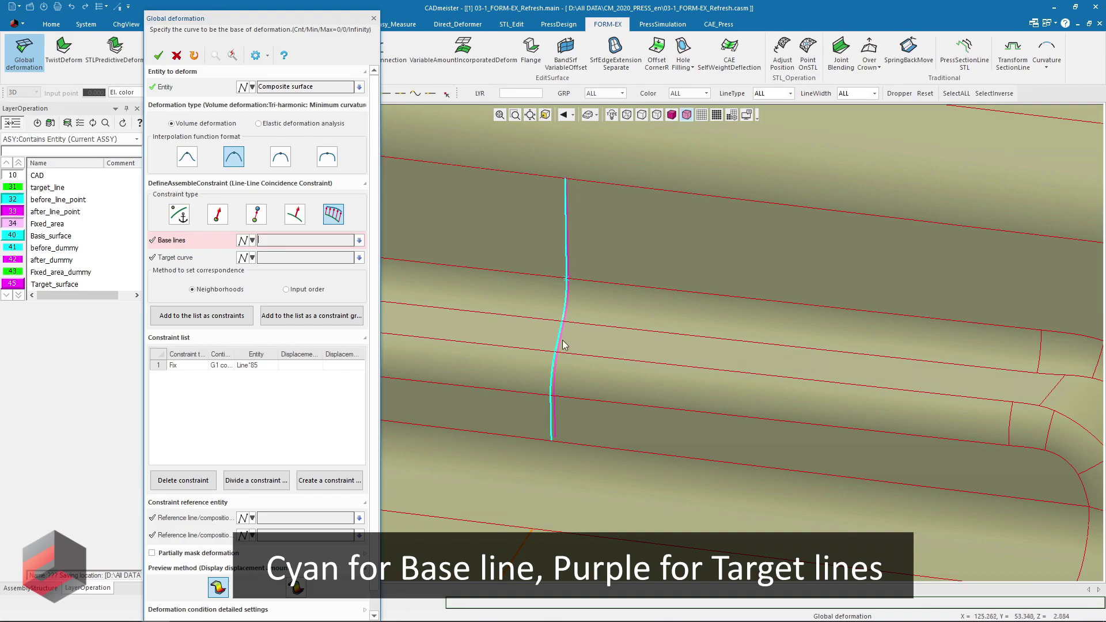
{"action": "mouse_move", "coordinate": [562, 344]}
{"action": "middle_mouse_down"}
{"action": "mouse_move", "coordinate": [659, 390]}
{"action": "mouse_move", "coordinate": [582, 353]}
{"action": "mouse_move", "coordinate": [593, 324]}
{"action": "mouse_move", "coordinate": [753, 390]}
{"action": "mouse_move", "coordinate": [683, 167]}
{"action": "middle_mouse_up"}
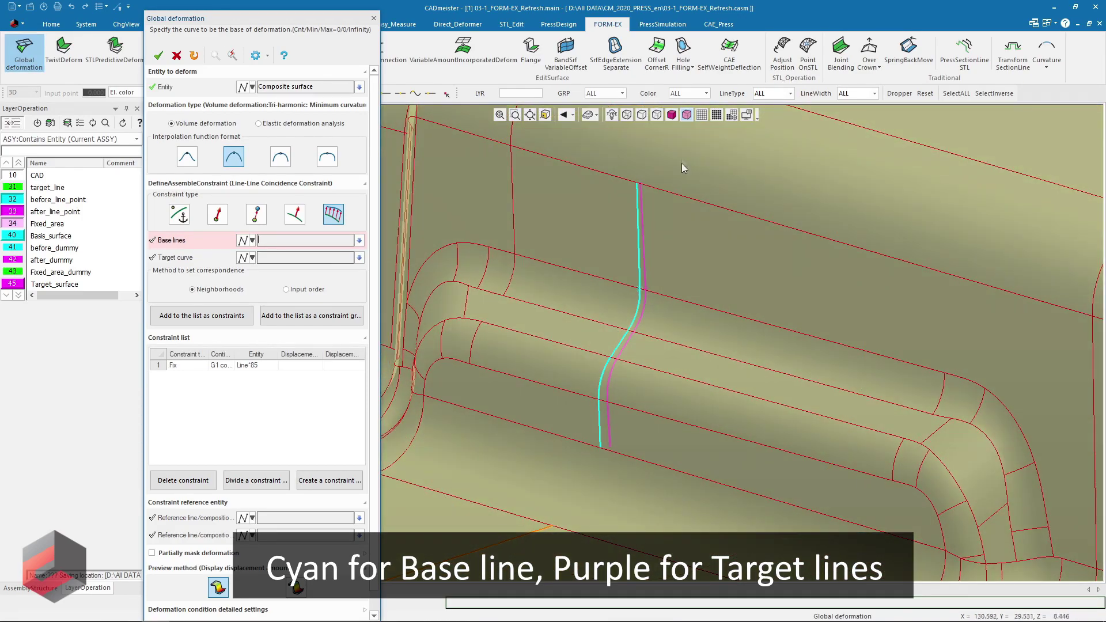
{"action": "left_click", "coordinate": [627, 116]}
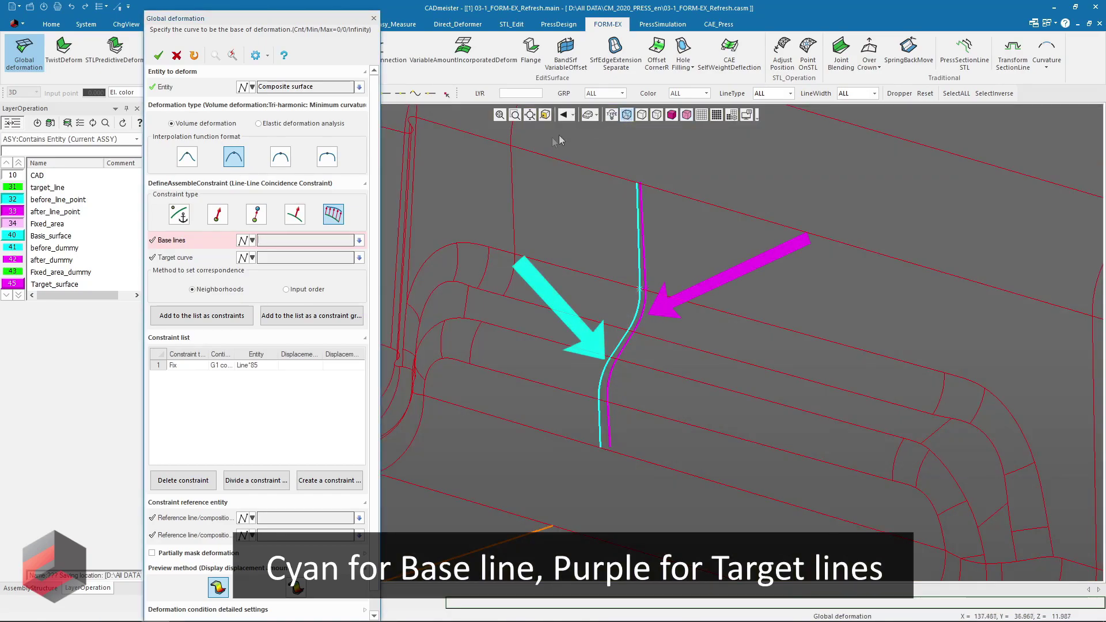
{"action": "left_click", "coordinate": [899, 93]}
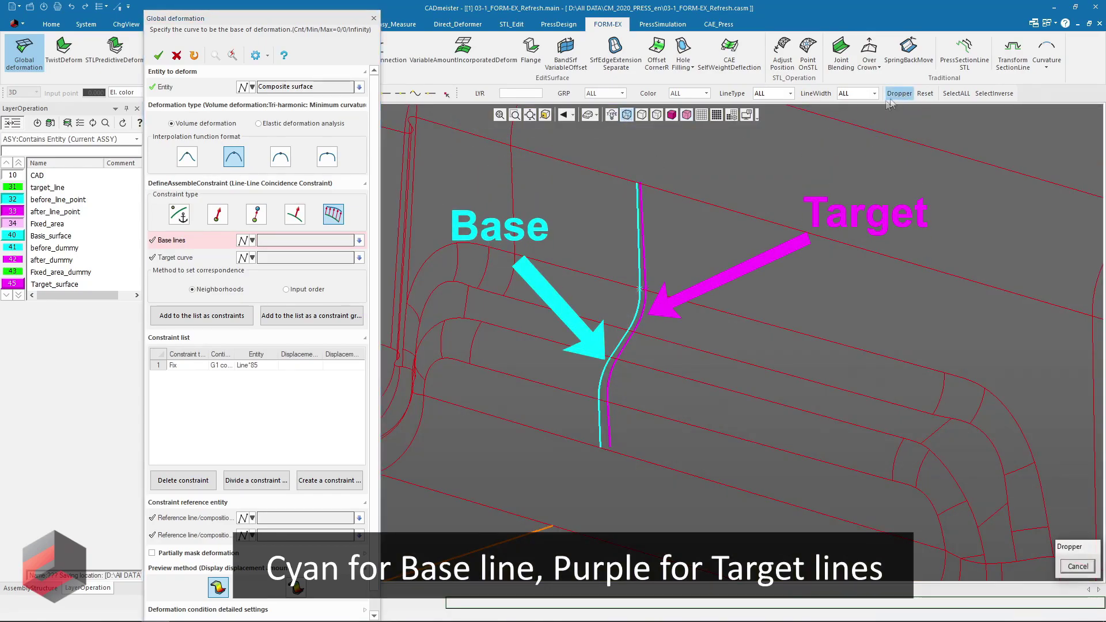
{"action": "left_click", "coordinate": [638, 257]}
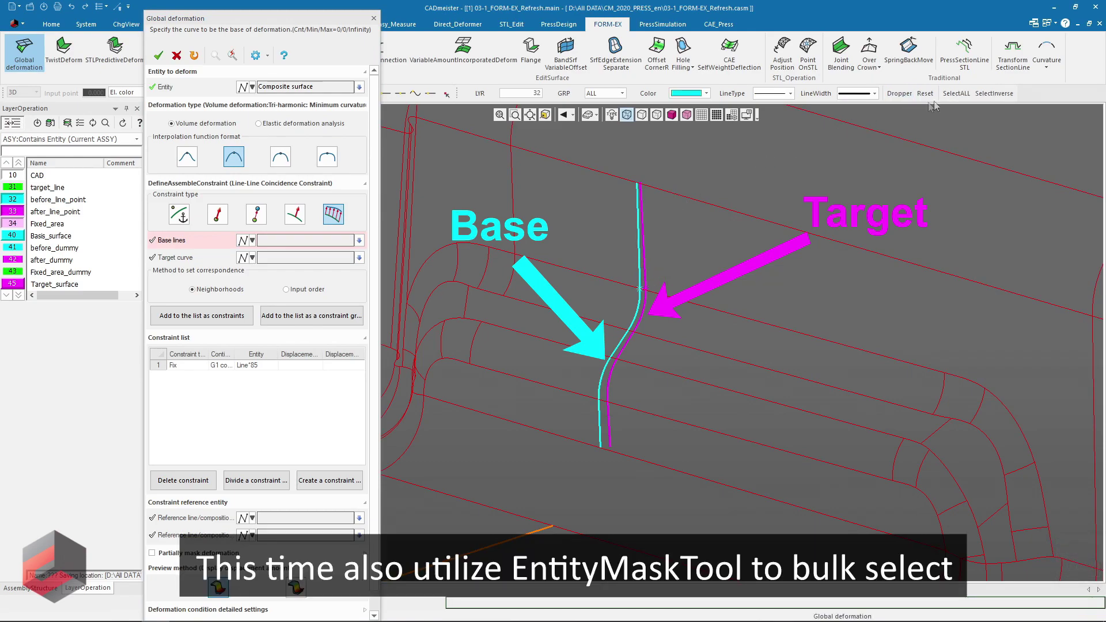
{"action": "left_click", "coordinate": [957, 93]}
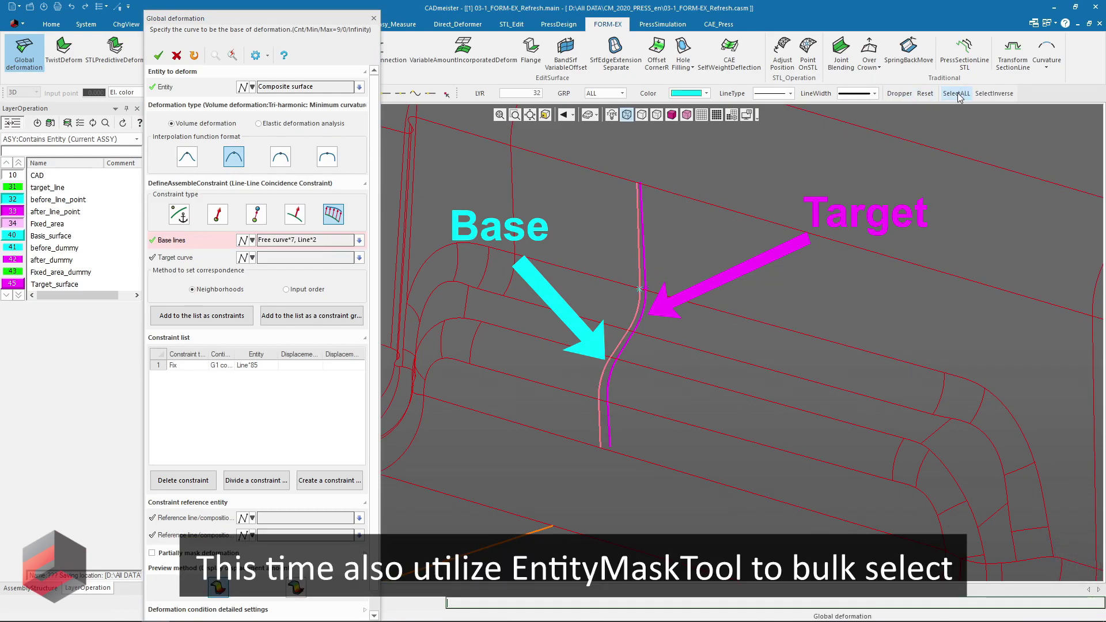
Select every magenta curve as target curves and add the pairs as individual constraints.
{"action": "left_click", "coordinate": [326, 259]}
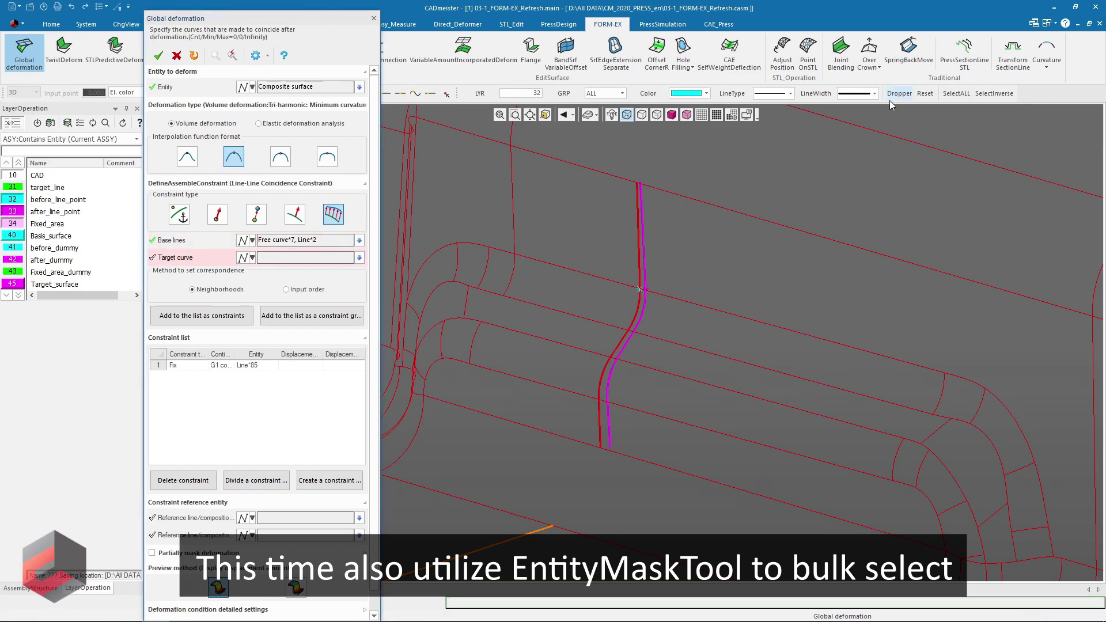
{"action": "left_click", "coordinate": [924, 94]}
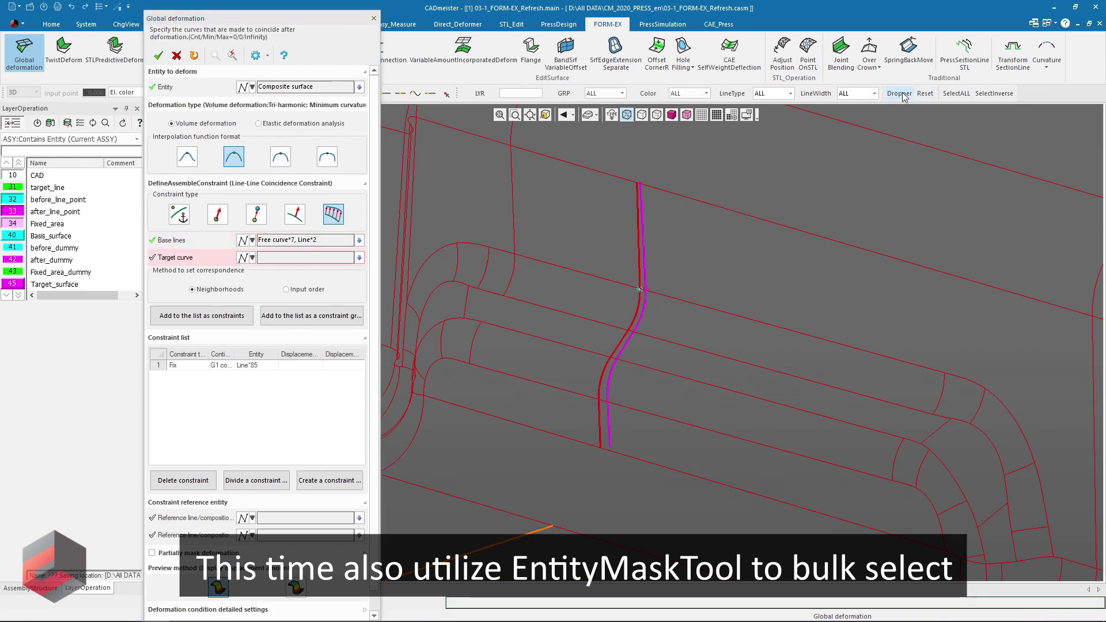
{"action": "left_click", "coordinate": [899, 94]}
{"action": "left_click", "coordinate": [646, 262]}
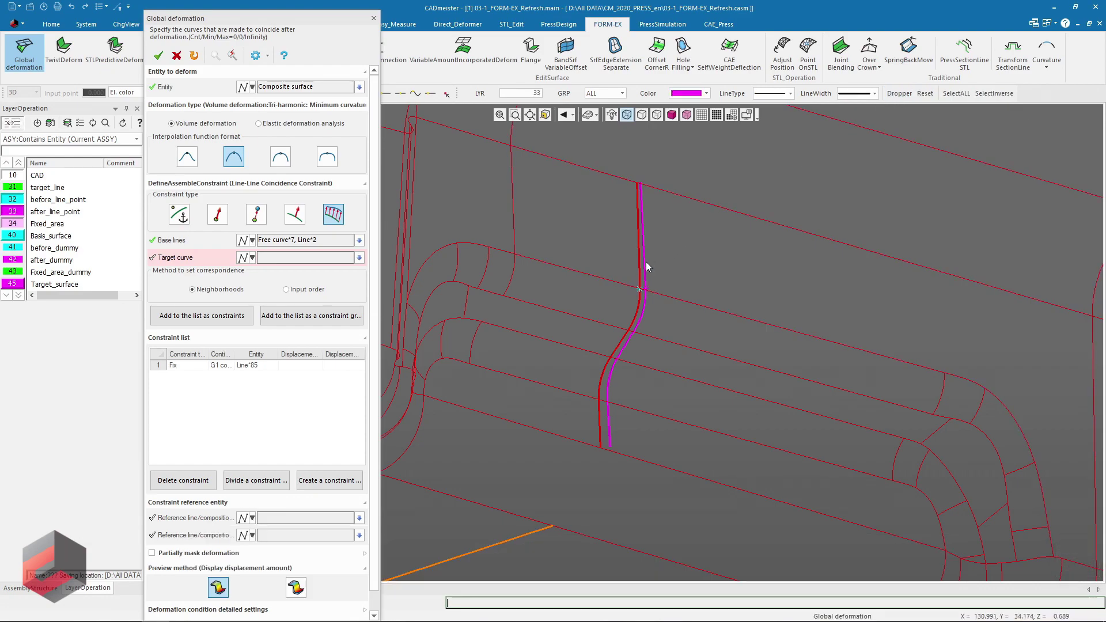
{"action": "left_click", "coordinate": [966, 97]}
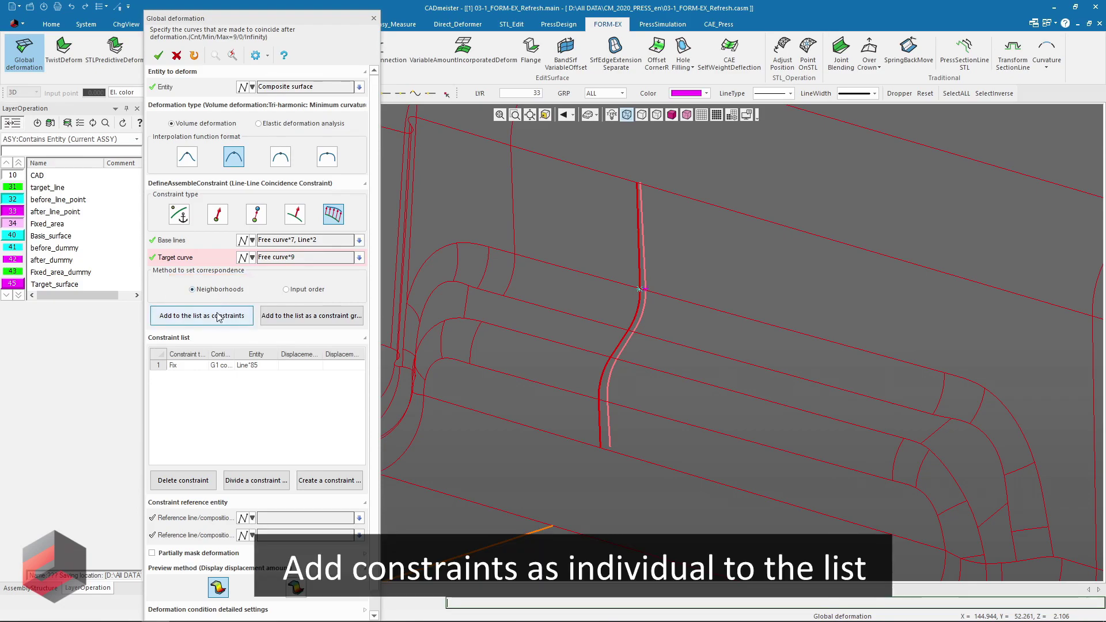
{"action": "left_click", "coordinate": [217, 323]}
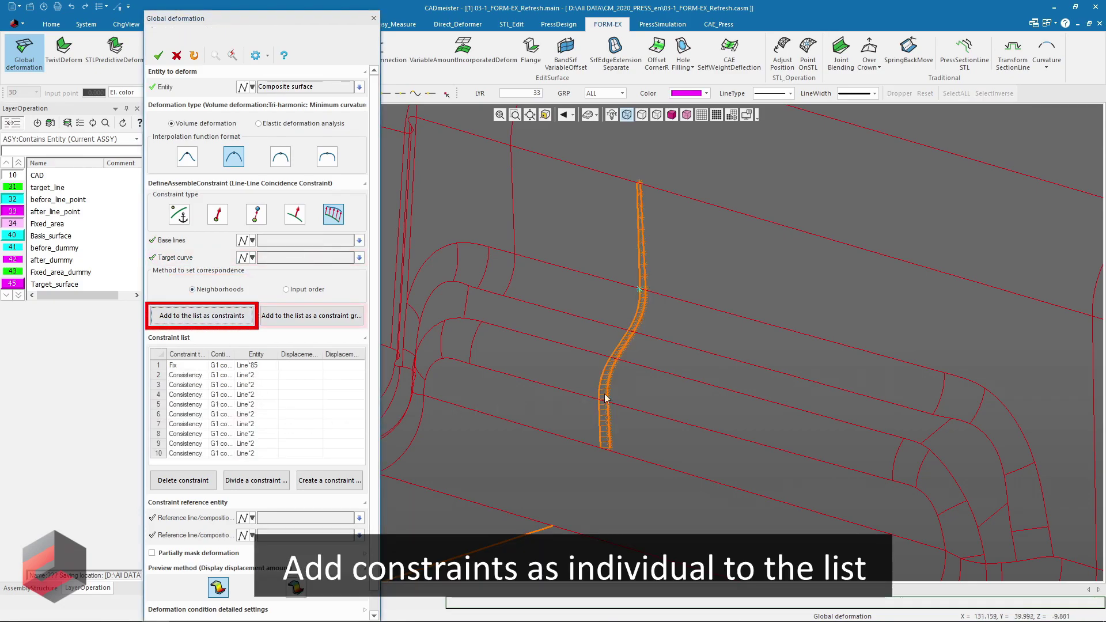
Highlight constraints 1, 2, 3 and 9 on the part, then update the deformation preview.
{"action": "scroll", "coordinate": [803, 296], "scroll_direction": "down", "scroll_amount": 2}
{"action": "scroll", "coordinate": [682, 320], "scroll_direction": "down", "scroll_amount": 3}
{"action": "scroll", "coordinate": [681, 326], "scroll_direction": "down", "scroll_amount": 3}
{"action": "mouse_move", "coordinate": [682, 327]}
{"action": "middle_mouse_down"}
{"action": "mouse_move", "coordinate": [730, 365]}
{"action": "mouse_move", "coordinate": [716, 370]}
{"action": "middle_mouse_up"}
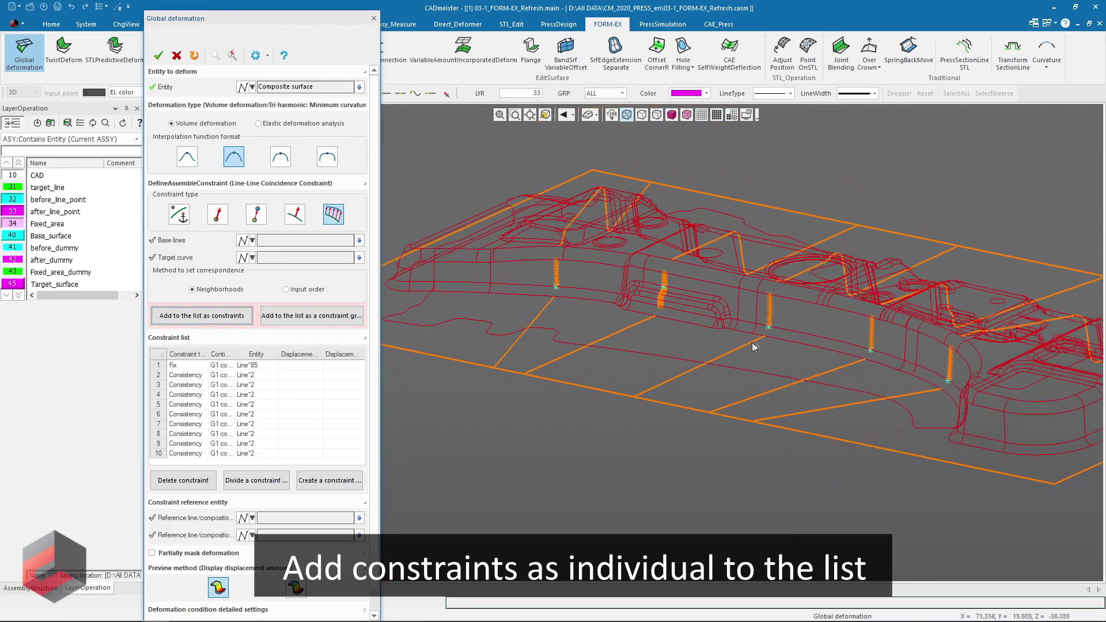
{"action": "left_click", "coordinate": [187, 366]}
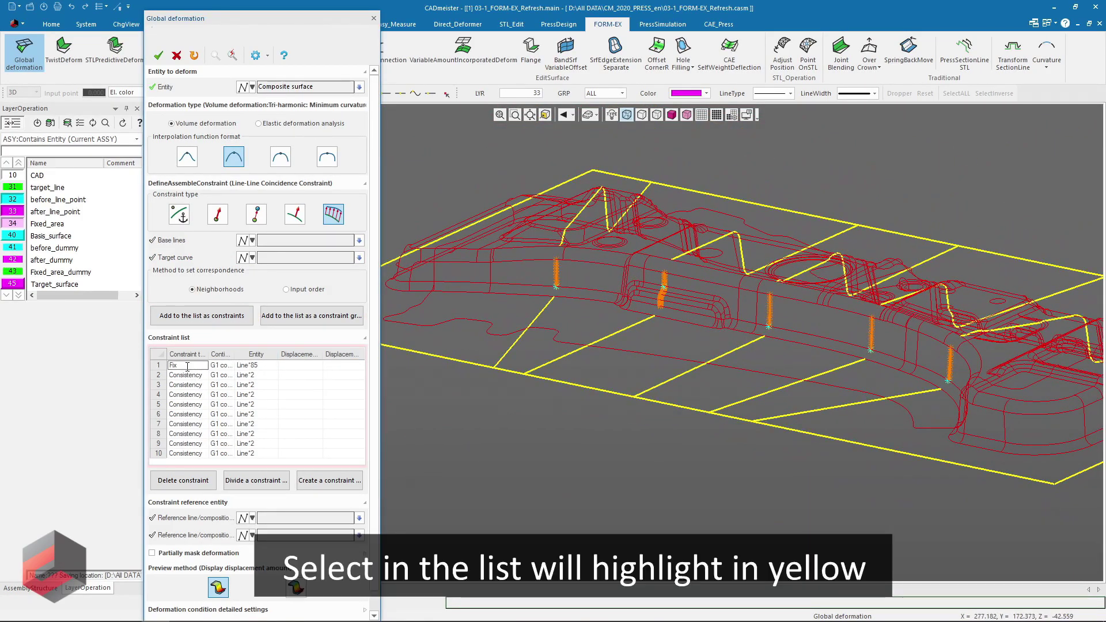
{"action": "left_click", "coordinate": [189, 375]}
{"action": "left_click", "coordinate": [190, 385]}
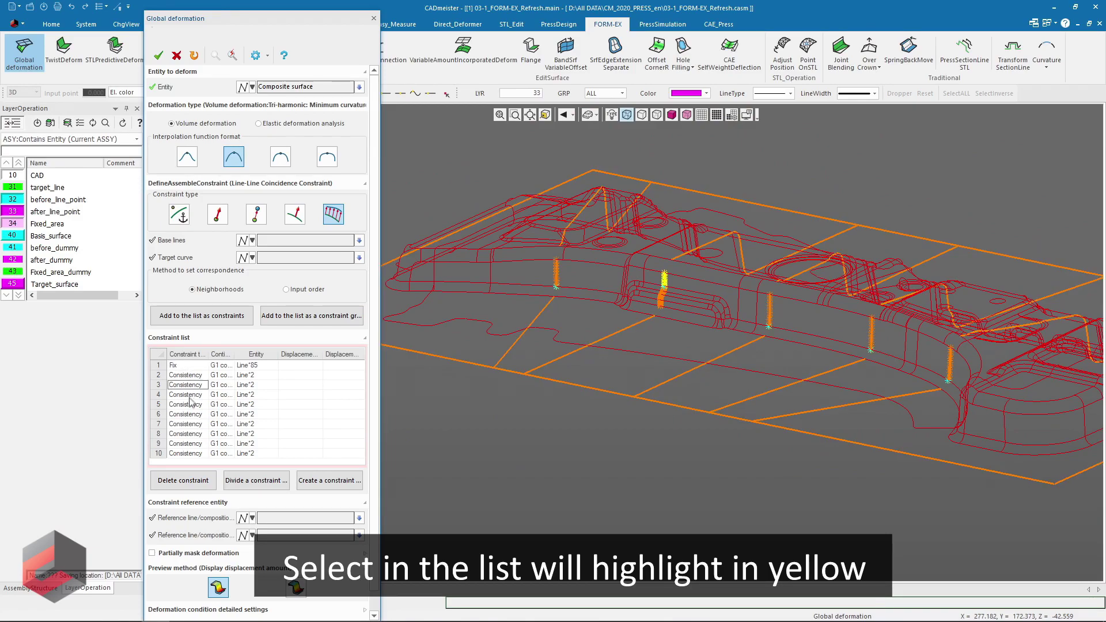
{"action": "left_click", "coordinate": [191, 435]}
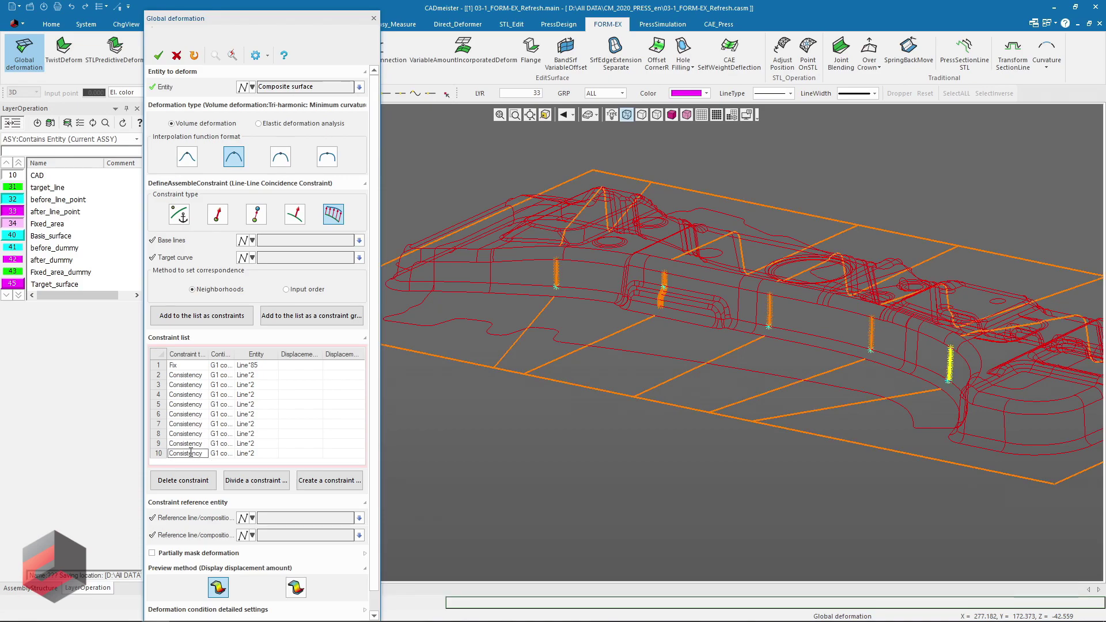
{"action": "left_click", "coordinate": [234, 56]}
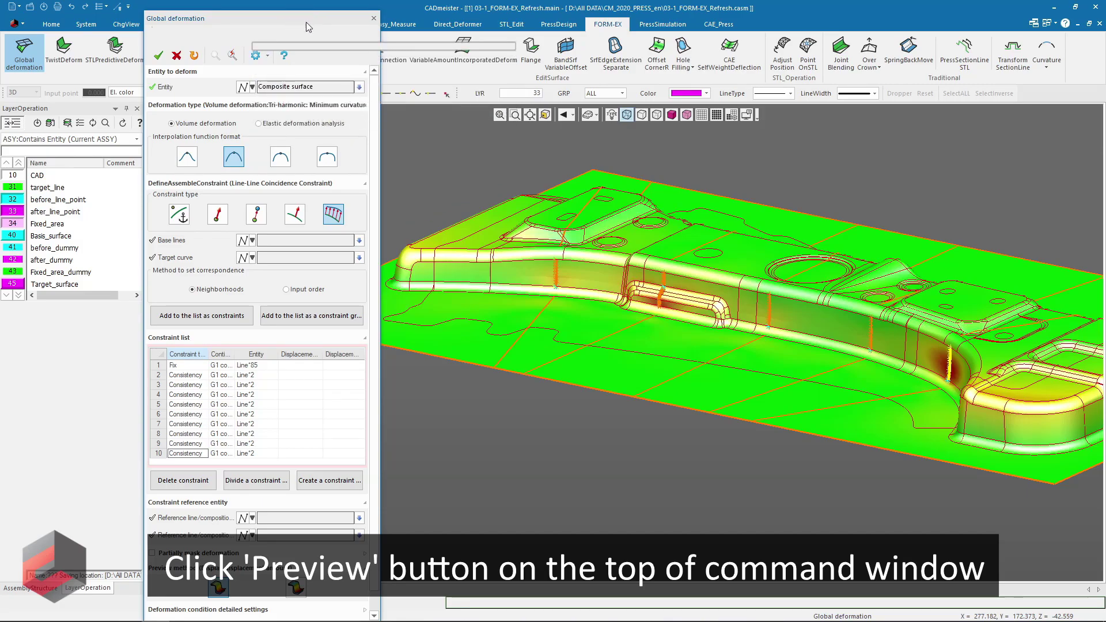
Move the deformation dialog aside and pan, zoom and fit the displacement contour map.
{"action": "left_click_drag", "start_coordinate": [306, 23], "coordinate": [61, 29]}
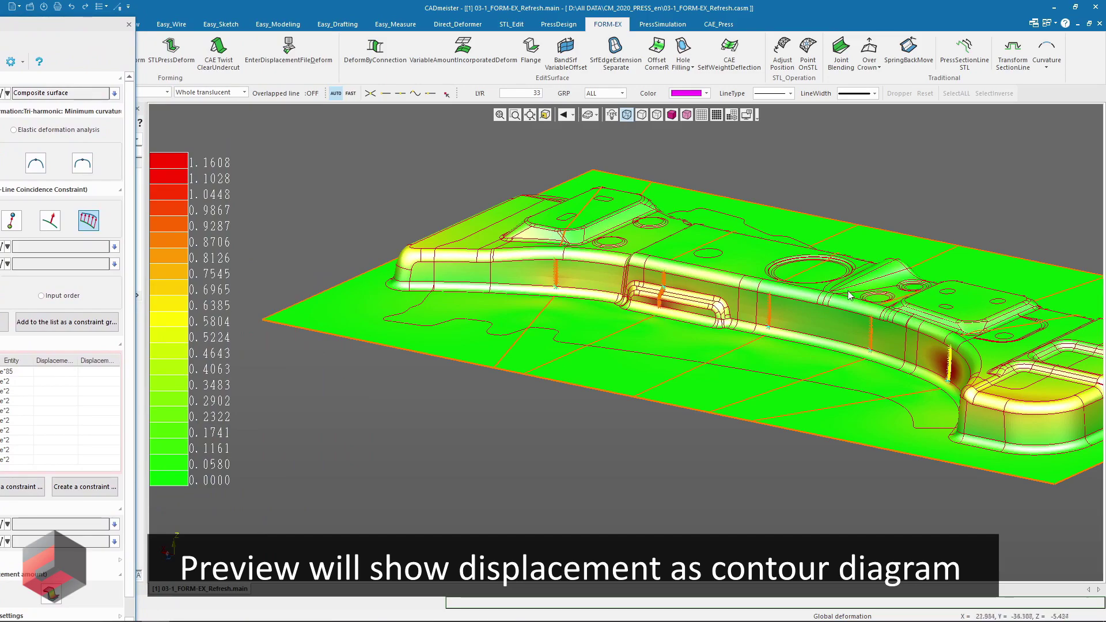
{"action": "middle_click_drag", "start_coordinate": [850, 295], "coordinate": [638, 326]}
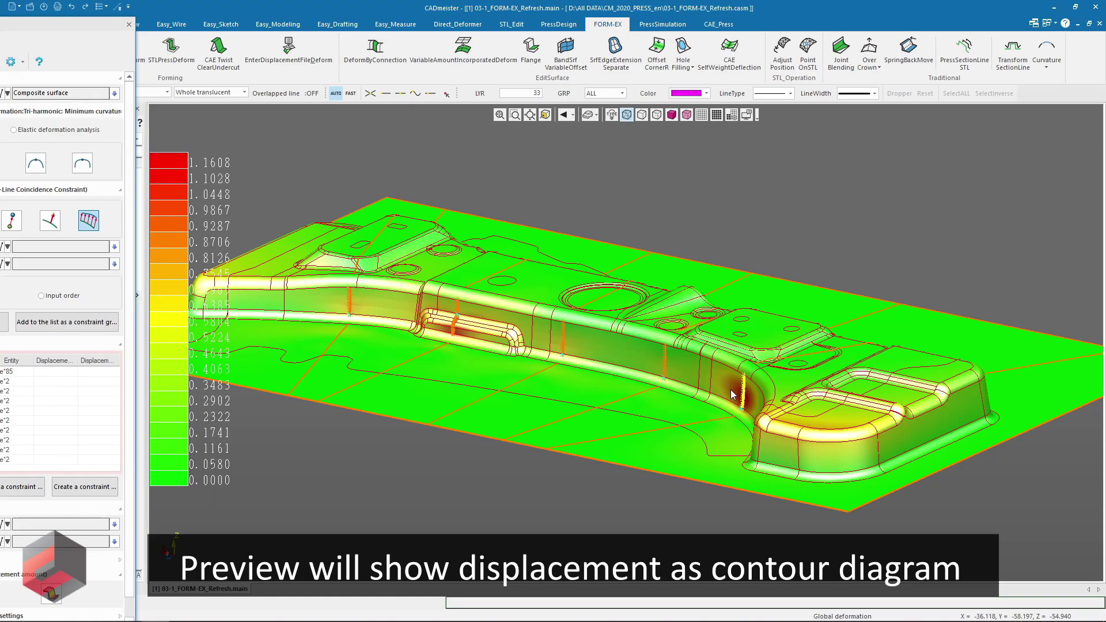
{"action": "scroll", "coordinate": [731, 394], "scroll_direction": "up", "scroll_amount": 2}
{"action": "scroll", "coordinate": [749, 394], "scroll_direction": "up", "scroll_amount": 3}
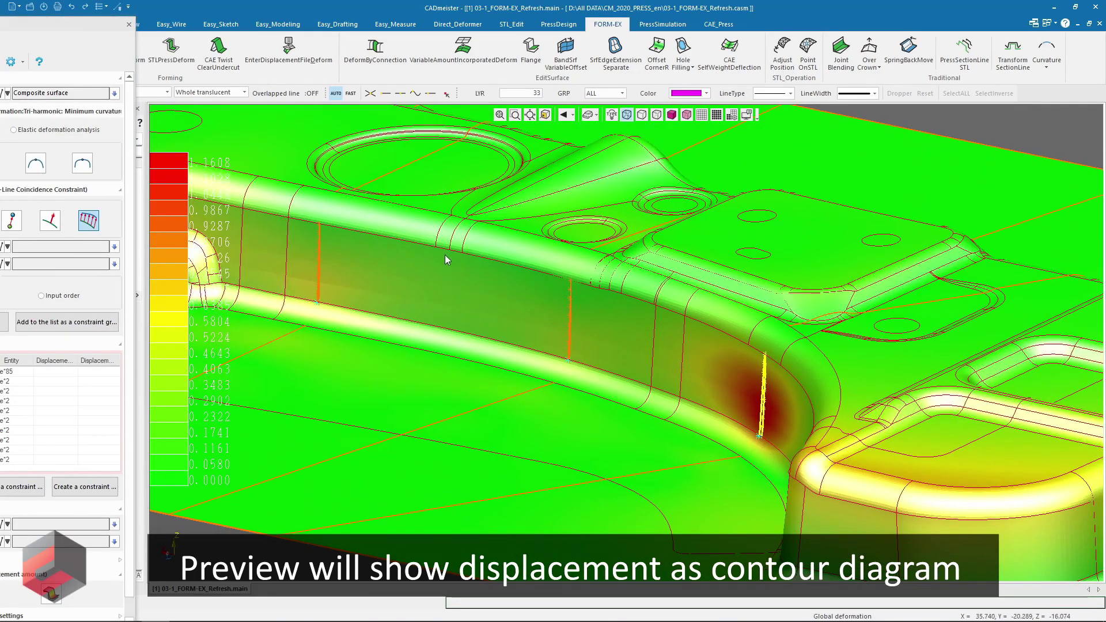
{"action": "middle_click_drag", "start_coordinate": [399, 225], "coordinate": [760, 265]}
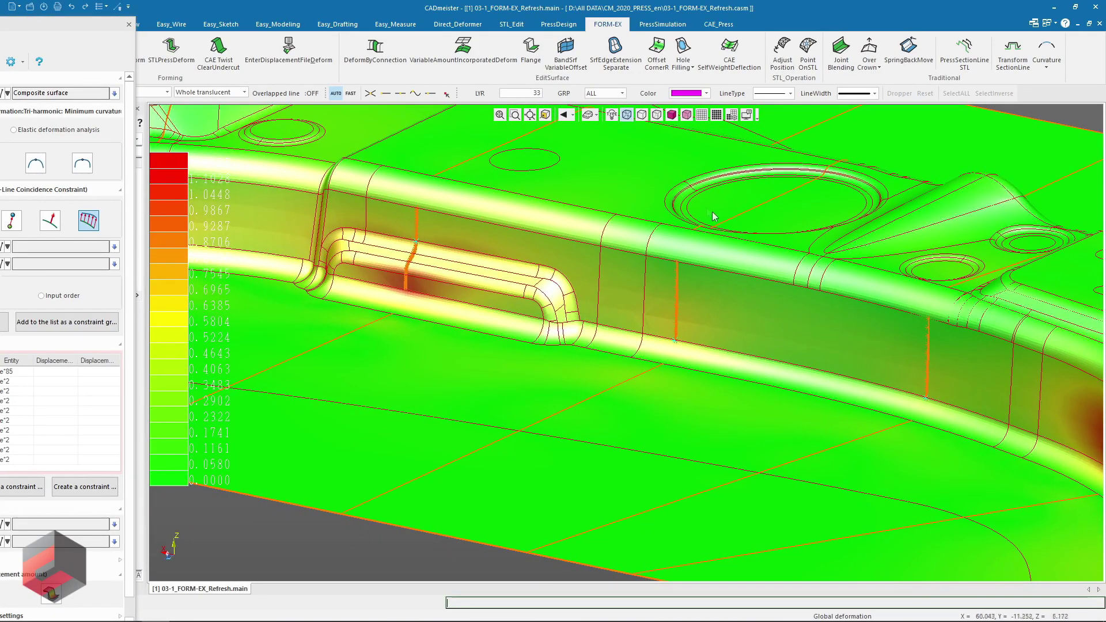
{"action": "left_click", "coordinate": [500, 115]}
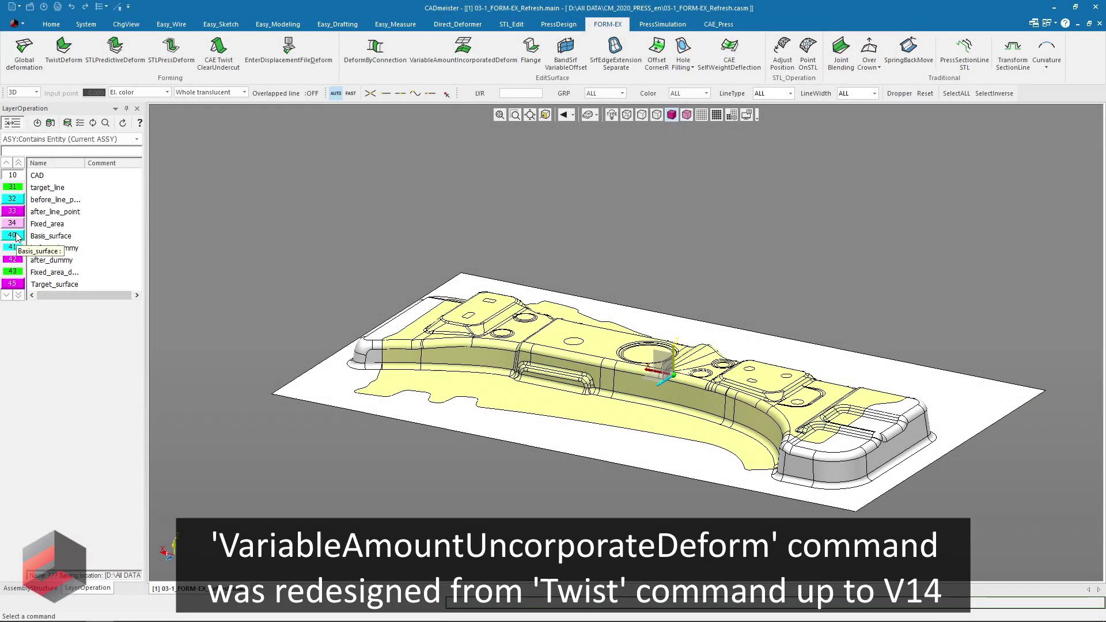
Show Basis_surface and start VariableAmountIncorporatedDeform on the product model.
{"action": "left_click", "coordinate": [17, 236]}
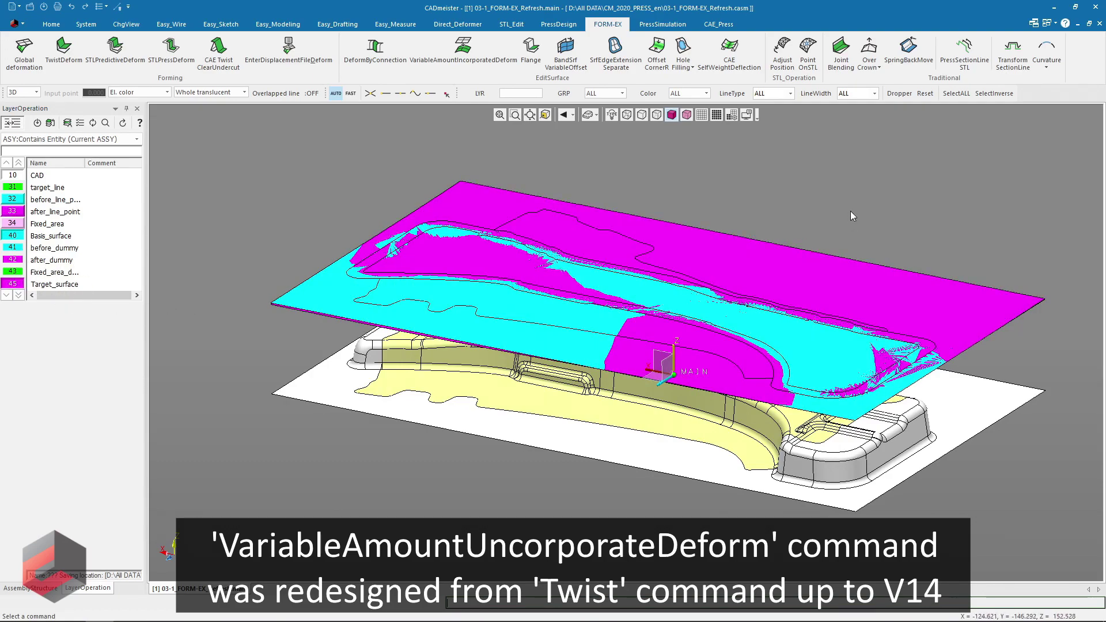
{"action": "left_click", "coordinate": [472, 69]}
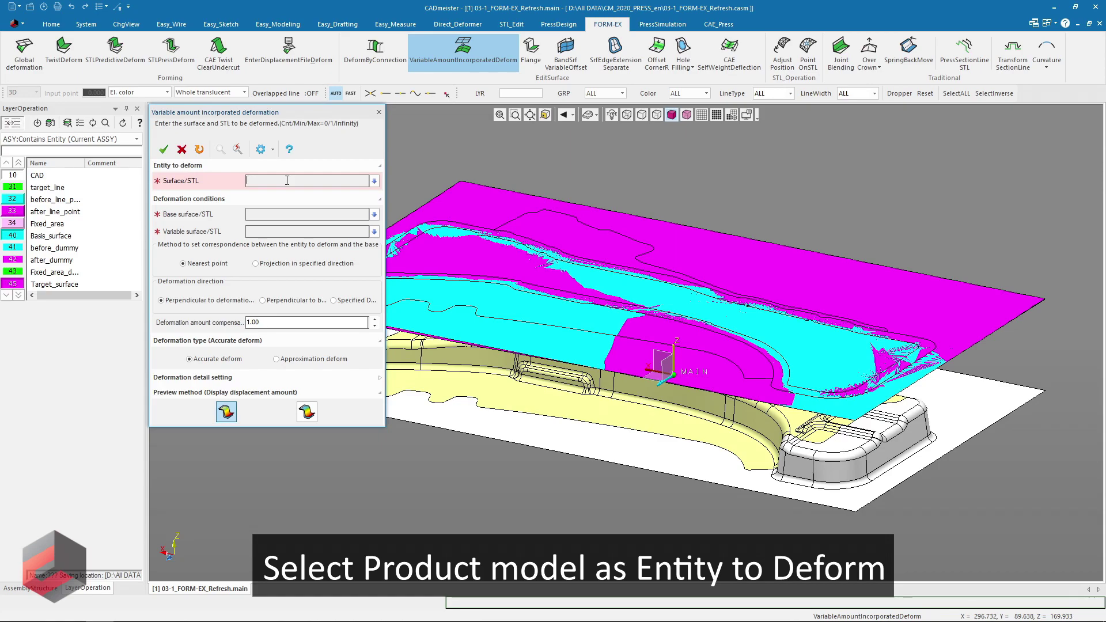
{"action": "left_click", "coordinate": [662, 447]}
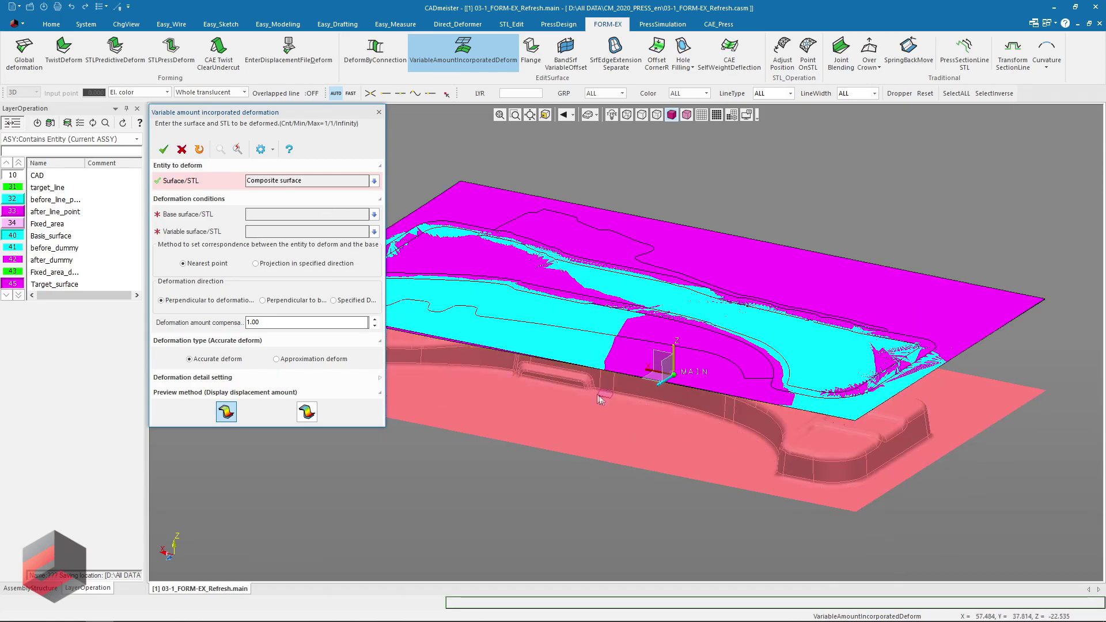
Hide the Target layer, set cyan as base and purple as variable surface, using Approximation deform.
{"action": "left_click", "coordinate": [219, 219]}
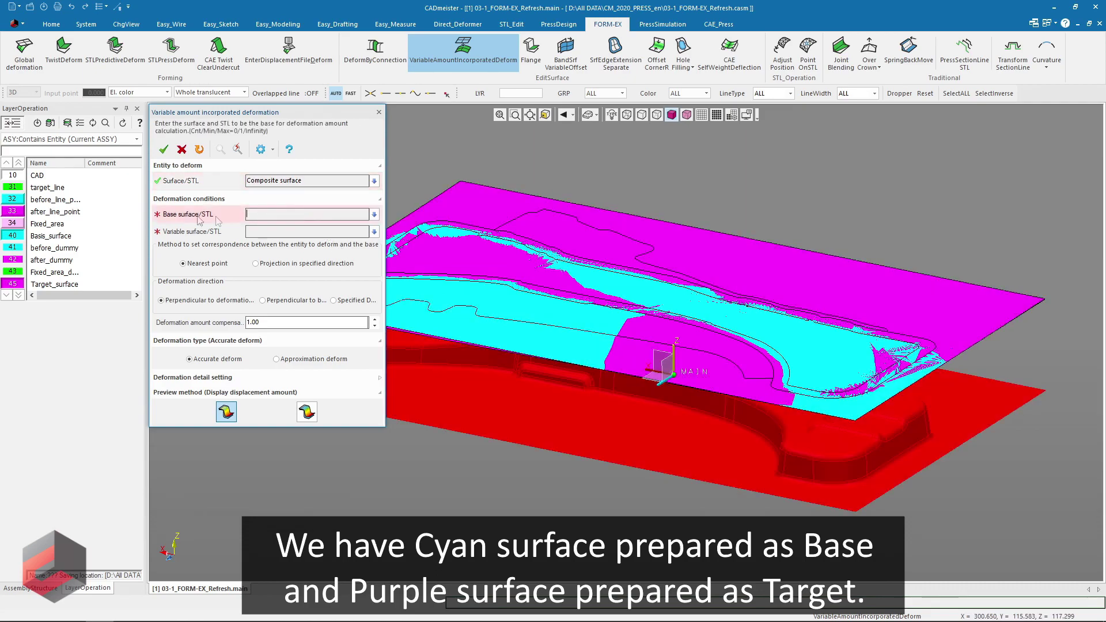
{"action": "left_click", "coordinate": [14, 286]}
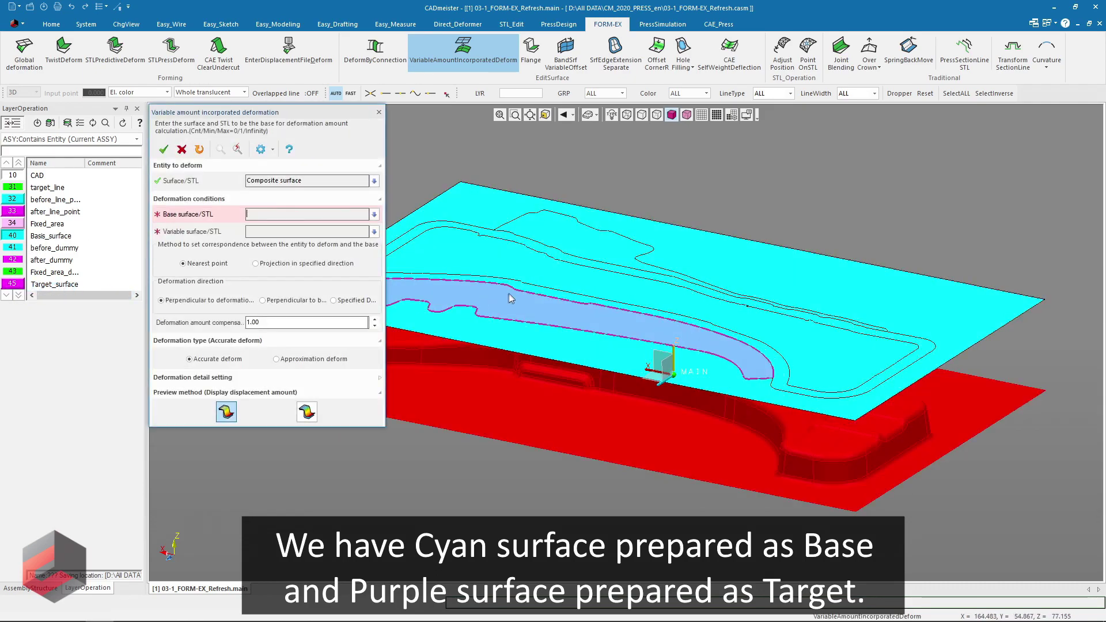
{"action": "left_click", "coordinate": [512, 298]}
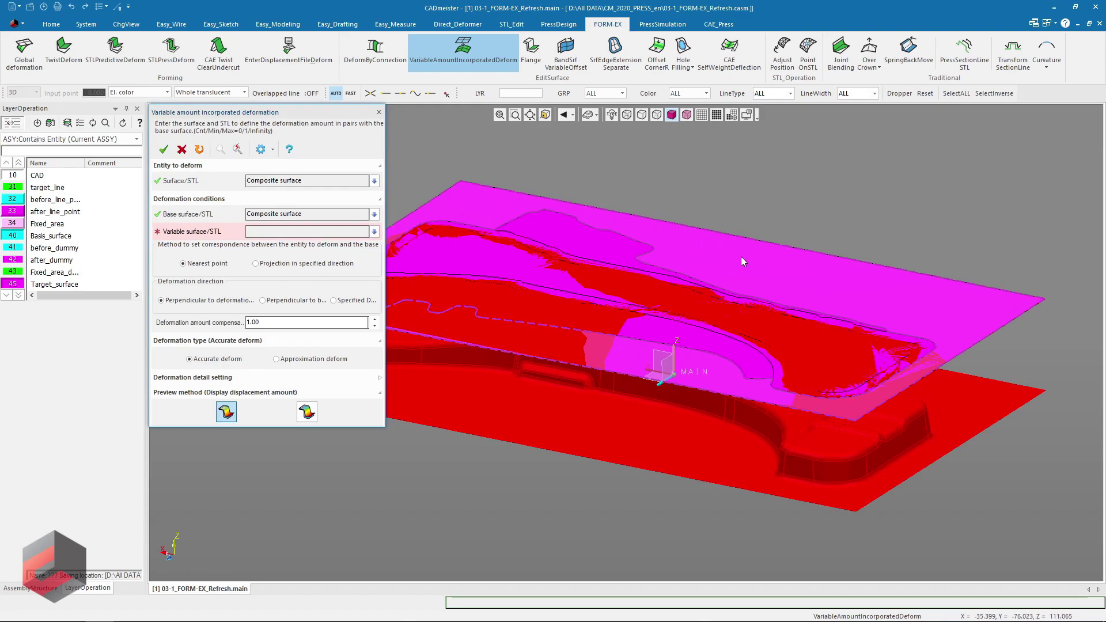
{"action": "left_click", "coordinate": [741, 257]}
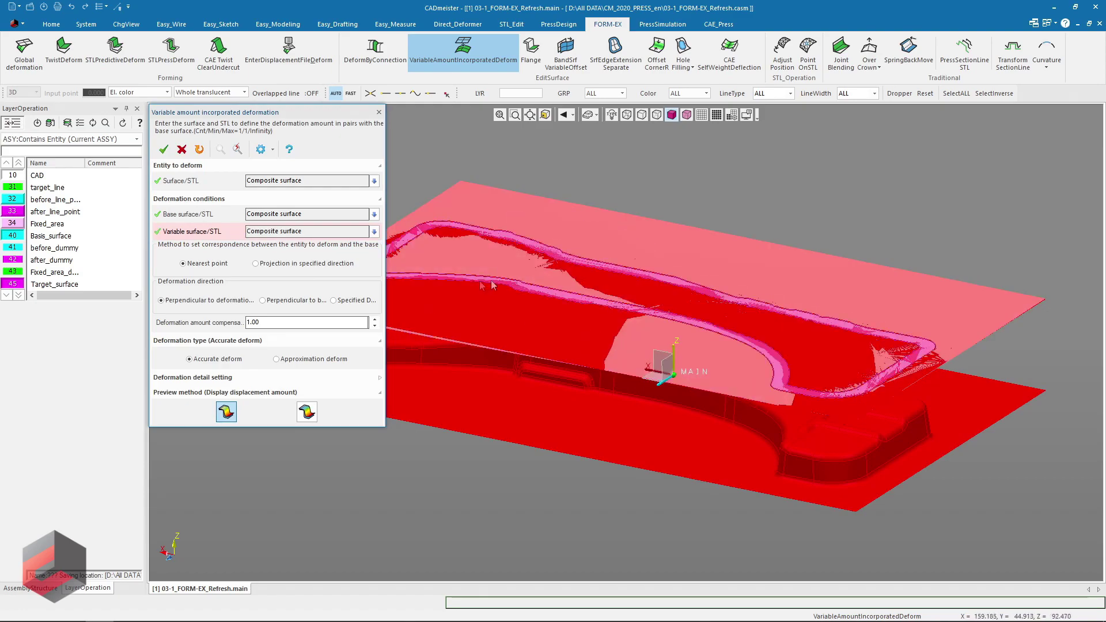
{"action": "left_click", "coordinate": [277, 358]}
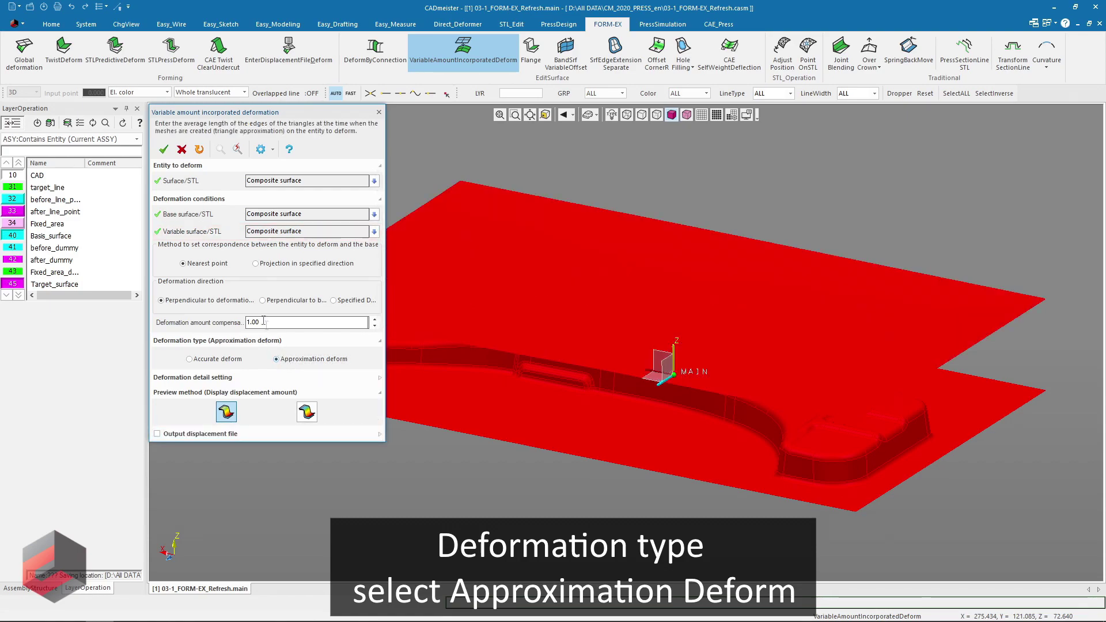
Update the preview and orbit the outlined panel to inspect displacement peaking at 2.2685.
{"action": "left_click", "coordinate": [243, 151]}
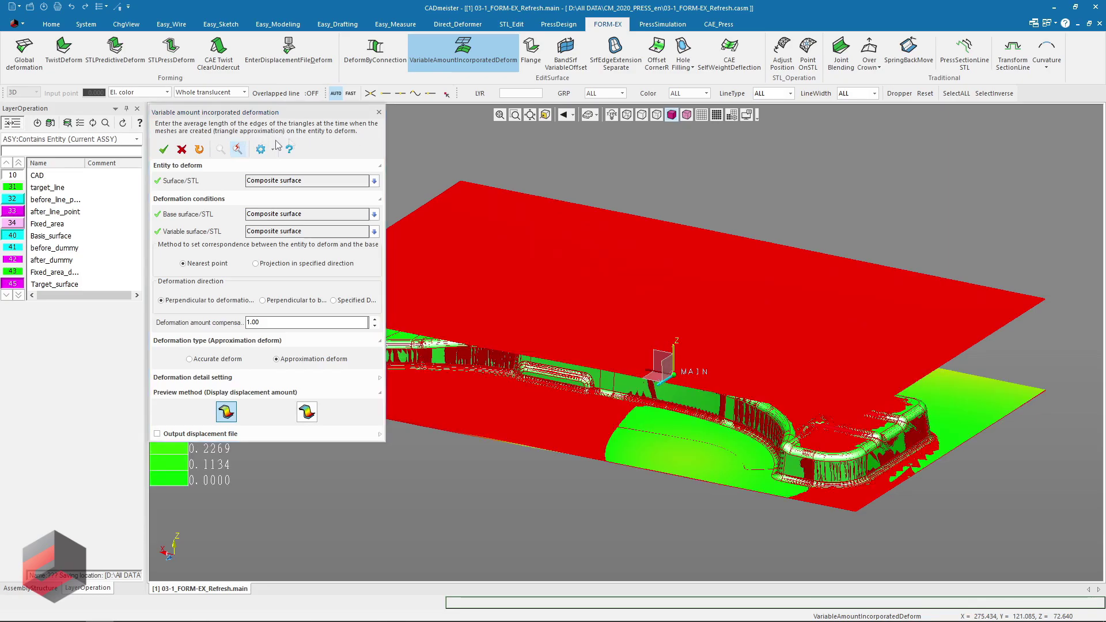
{"action": "left_click_drag", "start_coordinate": [333, 113], "coordinate": [96, 143]}
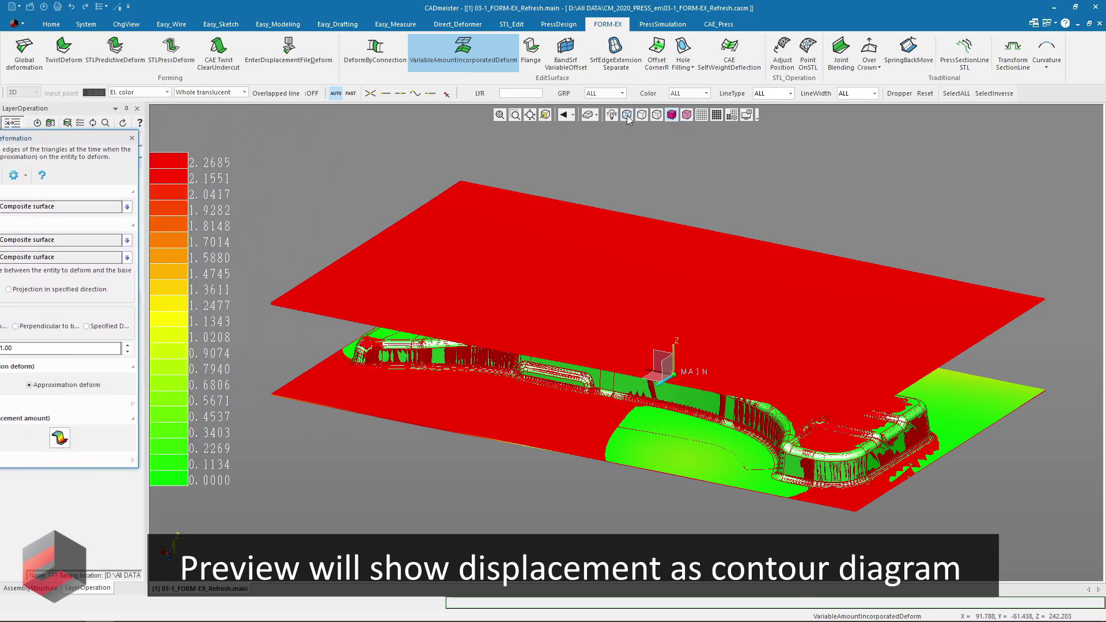
{"action": "left_click", "coordinate": [627, 115]}
{"action": "mouse_move", "coordinate": [659, 241]}
{"action": "left_mouse_down"}
{"action": "mouse_move", "coordinate": [693, 193]}
{"action": "mouse_move", "coordinate": [700, 374]}
{"action": "left_mouse_up"}
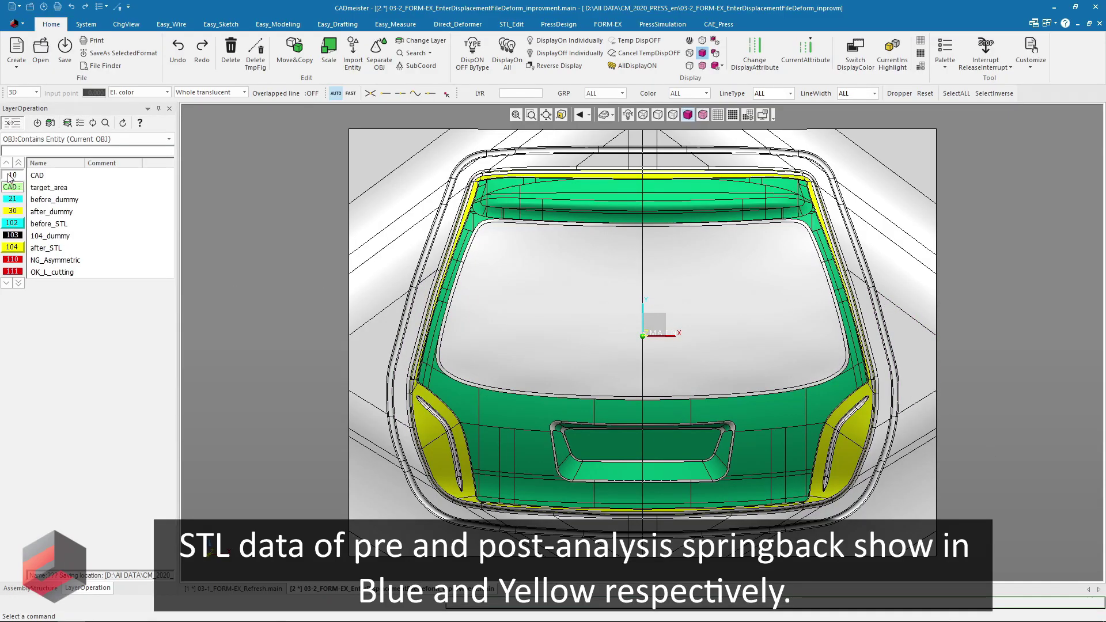
Compare the tailgate's before_STL and after_STL springback scans, then start EnterDisplacementFileDeform.
{"action": "left_click", "coordinate": [9, 176]}
{"action": "left_click", "coordinate": [14, 224]}
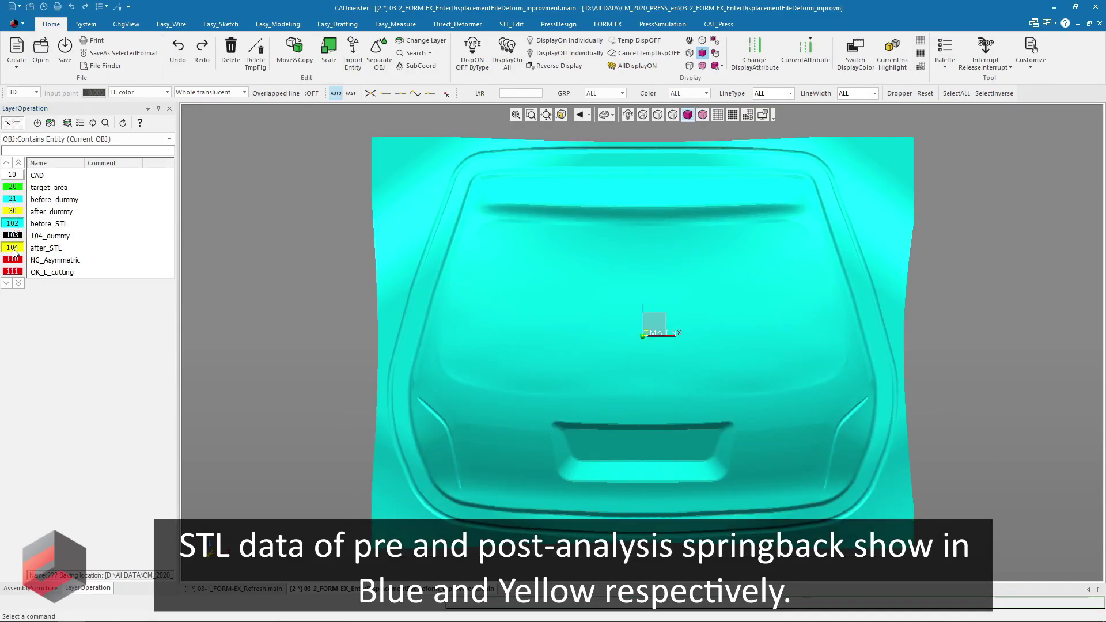
{"action": "left_click", "coordinate": [14, 249]}
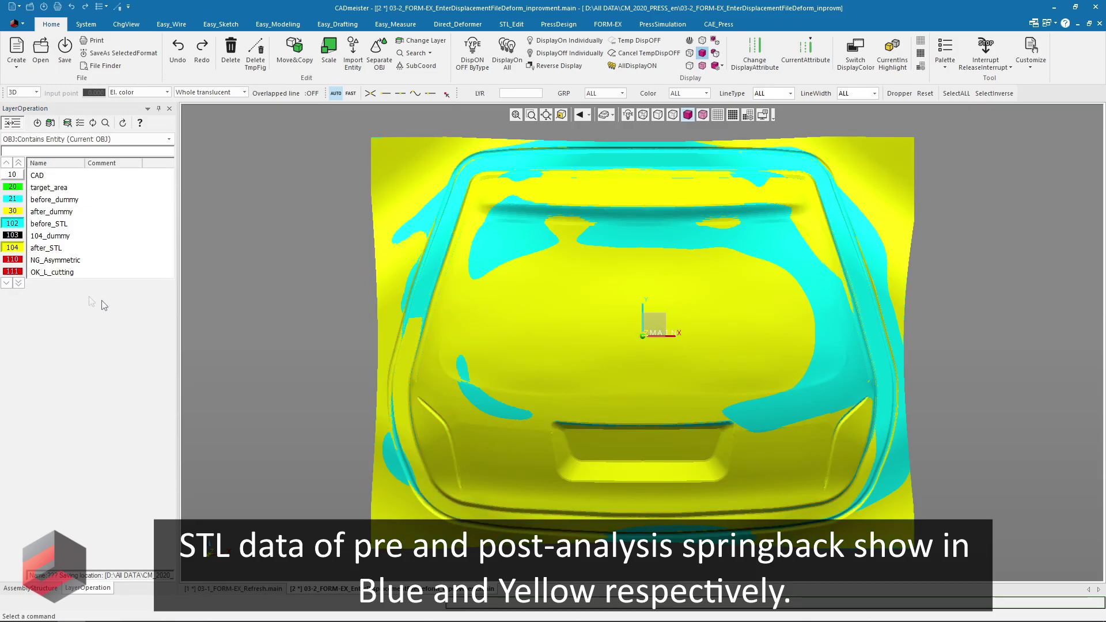
{"action": "mouse_move", "coordinate": [594, 564]}
{"action": "middle_mouse_down"}
{"action": "mouse_move", "coordinate": [558, 478]}
{"action": "mouse_move", "coordinate": [374, 350]}
{"action": "middle_mouse_up"}
{"action": "scroll", "coordinate": [321, 389], "scroll_direction": "up", "scroll_amount": 5}
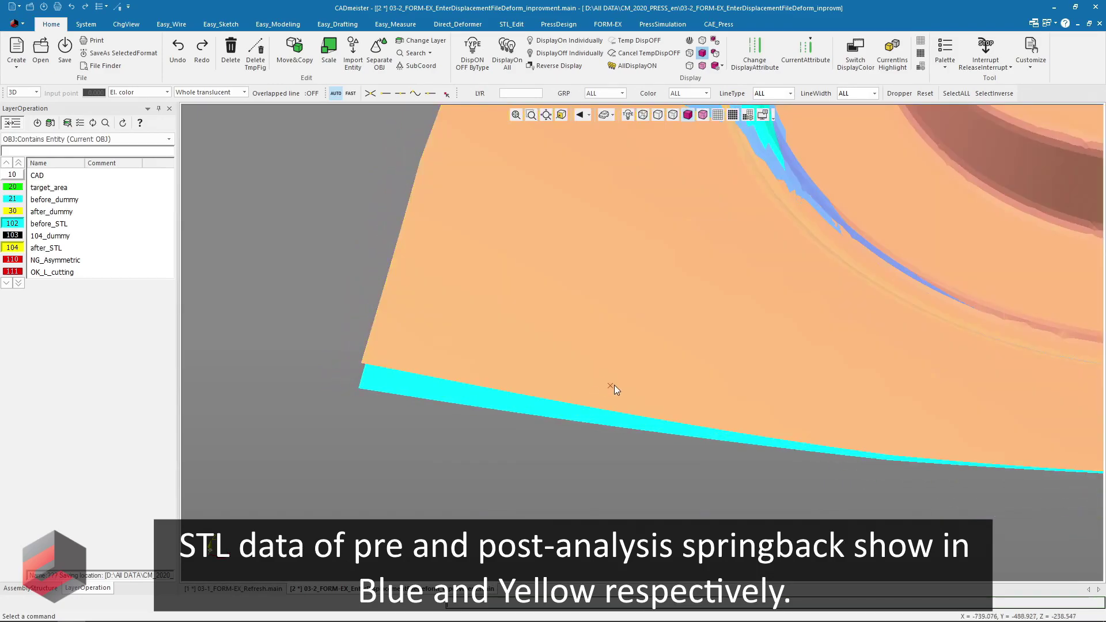
{"action": "left_click", "coordinate": [643, 114]}
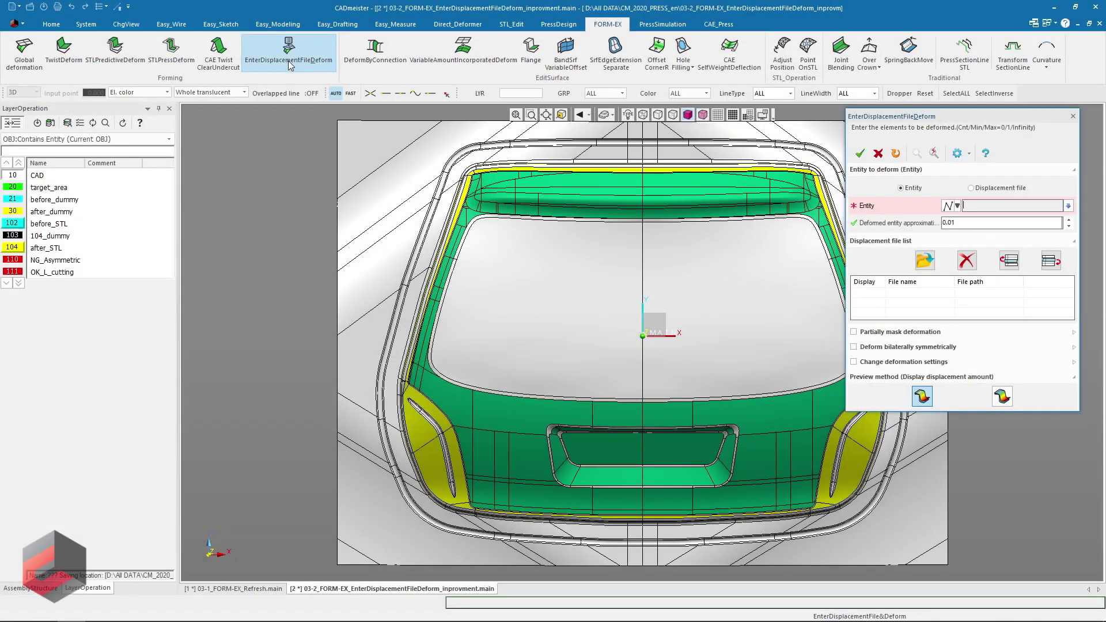
Select the tailgate surface as the entity and load the .cdsp displacement file.
{"action": "left_click", "coordinate": [724, 290]}
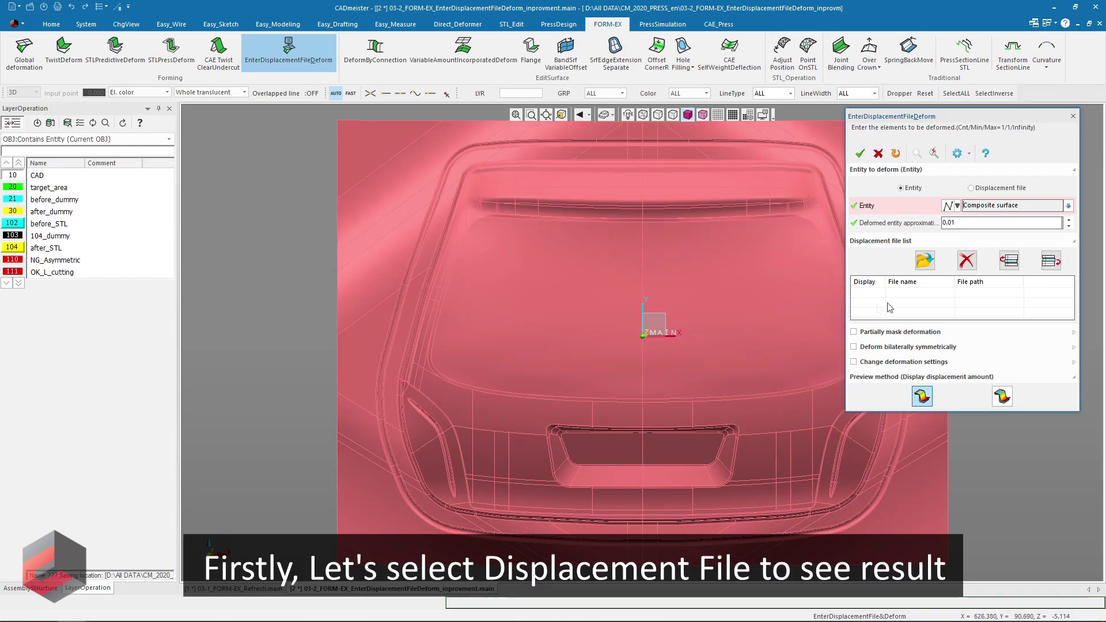
{"action": "left_click", "coordinate": [932, 263]}
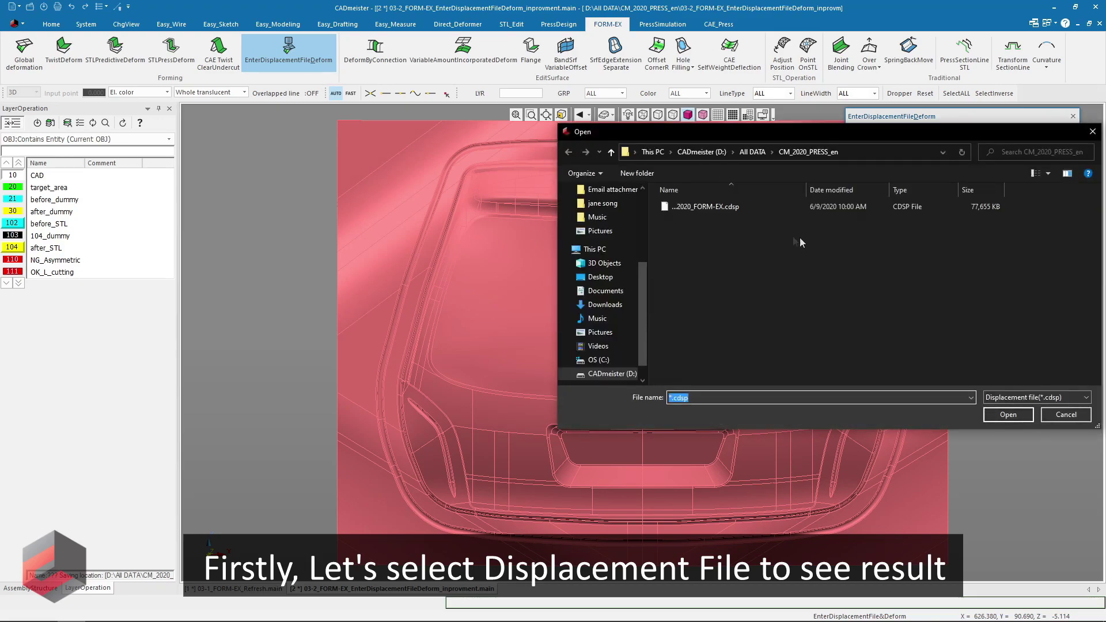
{"action": "left_click", "coordinate": [743, 209]}
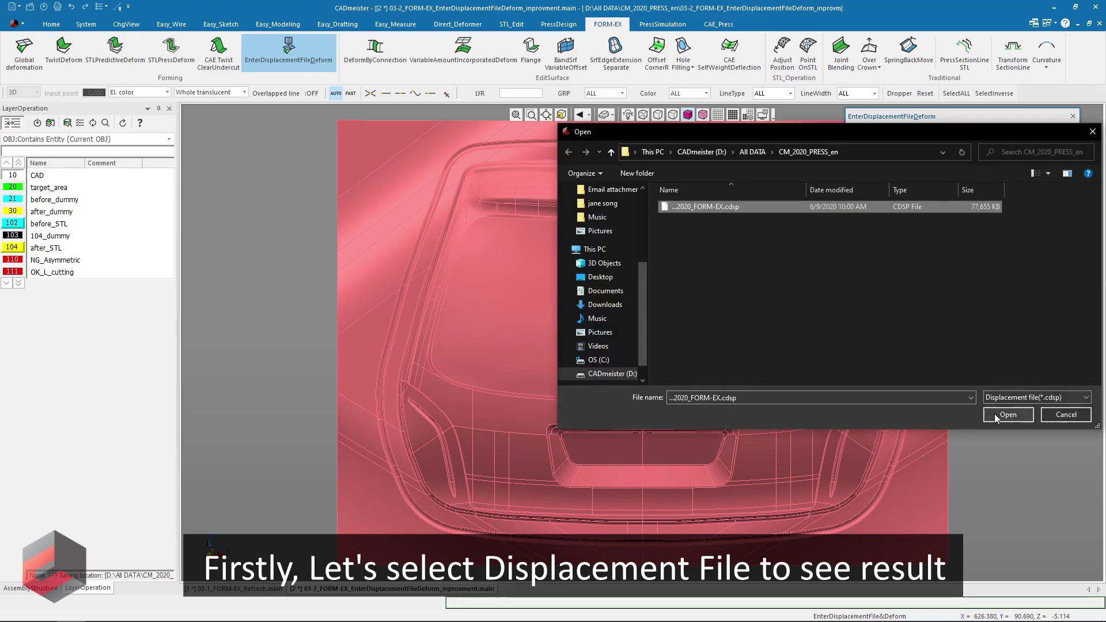
{"action": "left_click", "coordinate": [995, 414]}
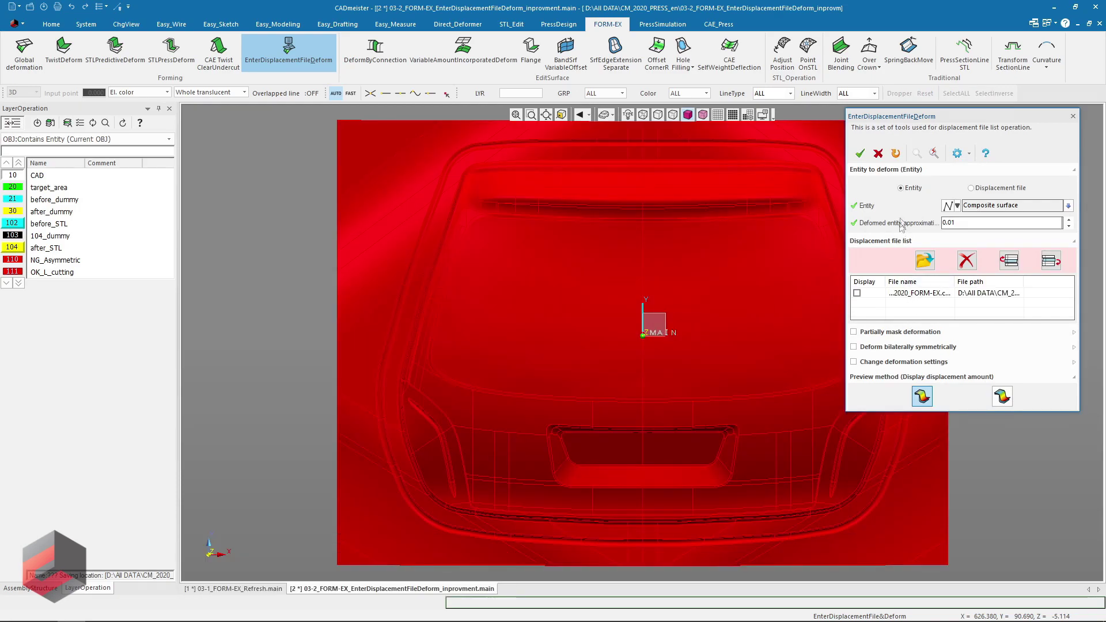
Preview the displacement contour map up to 34.065 with flat shading.
{"action": "left_click", "coordinate": [933, 154]}
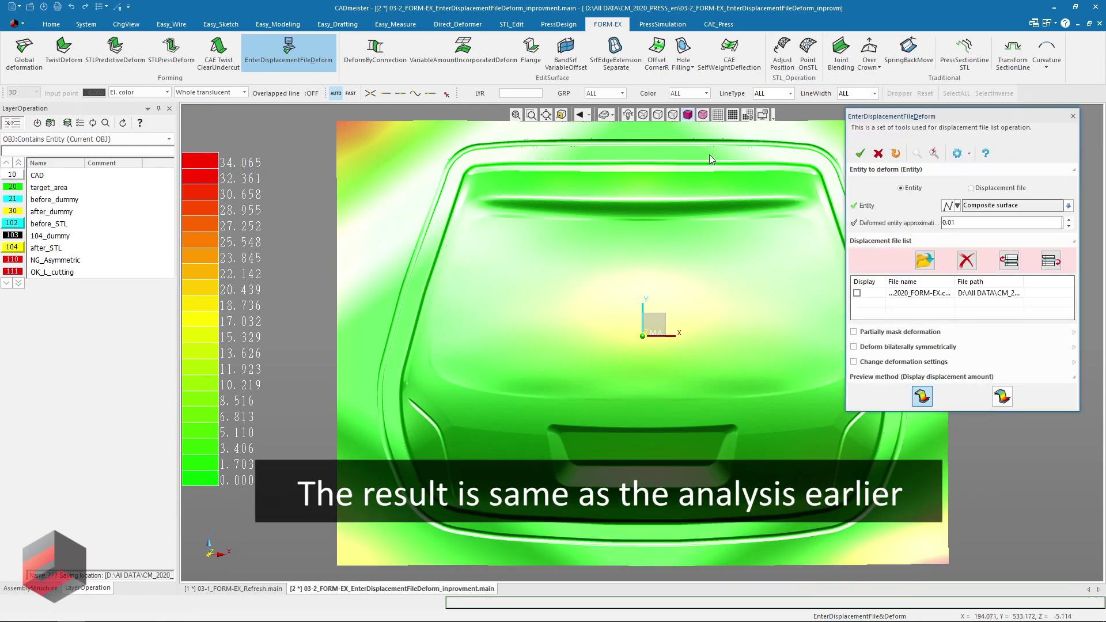
{"action": "left_click", "coordinate": [705, 114]}
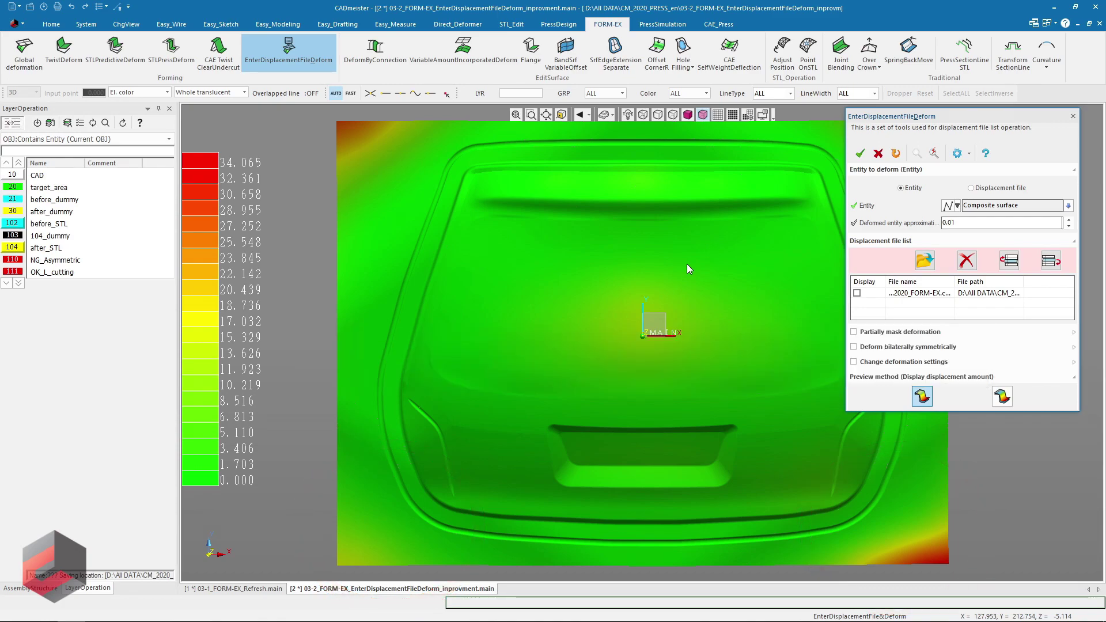
{"action": "scroll", "coordinate": [686, 264], "scroll_direction": "down", "scroll_amount": 2}
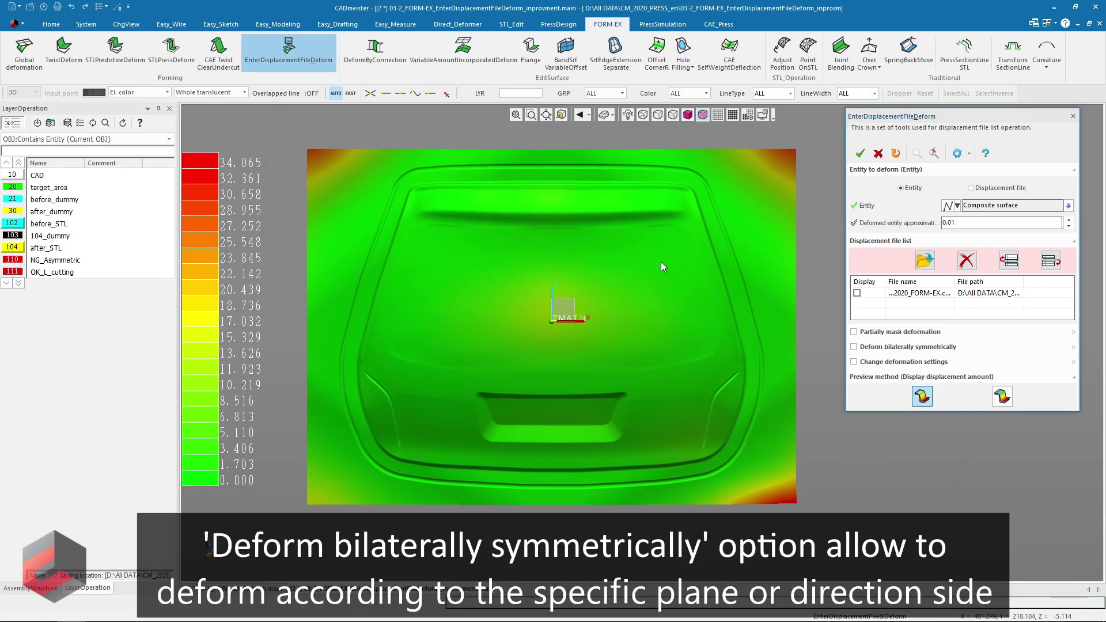
Deform bilaterally symmetrically by point and direction, with the origin as base point and X as normal.
{"action": "left_click", "coordinate": [855, 348]}
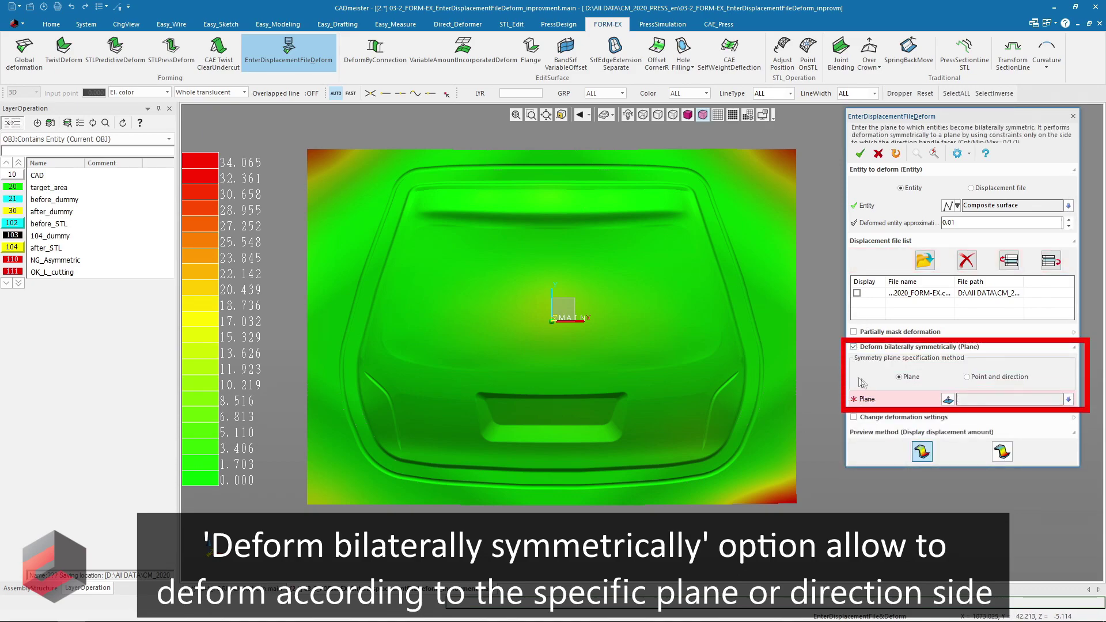
{"action": "left_click", "coordinate": [970, 378]}
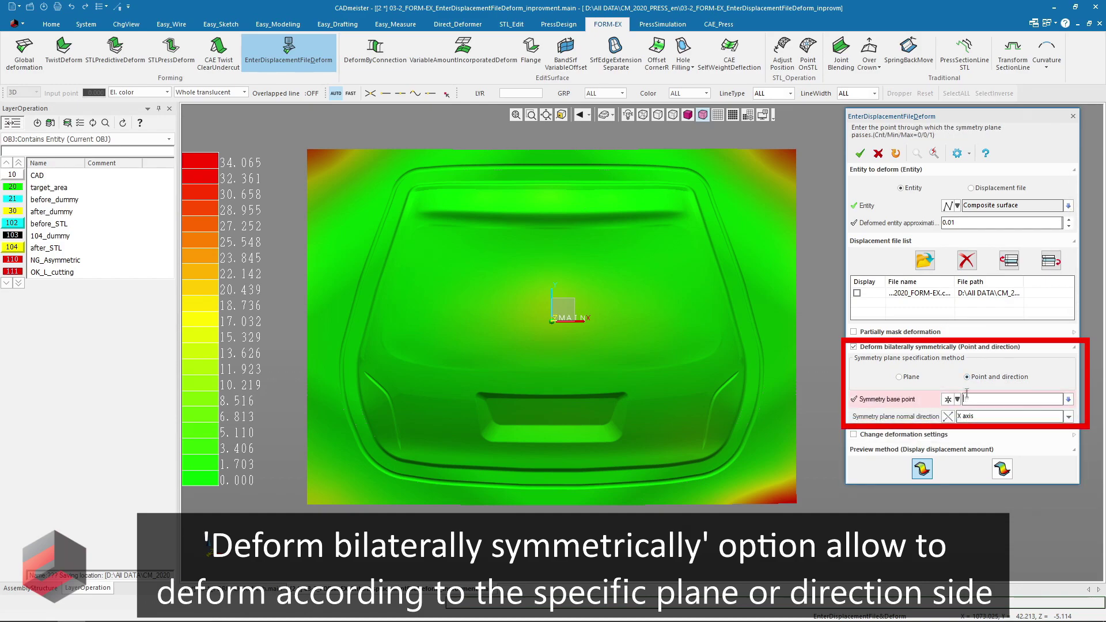
{"action": "left_click", "coordinate": [551, 321]}
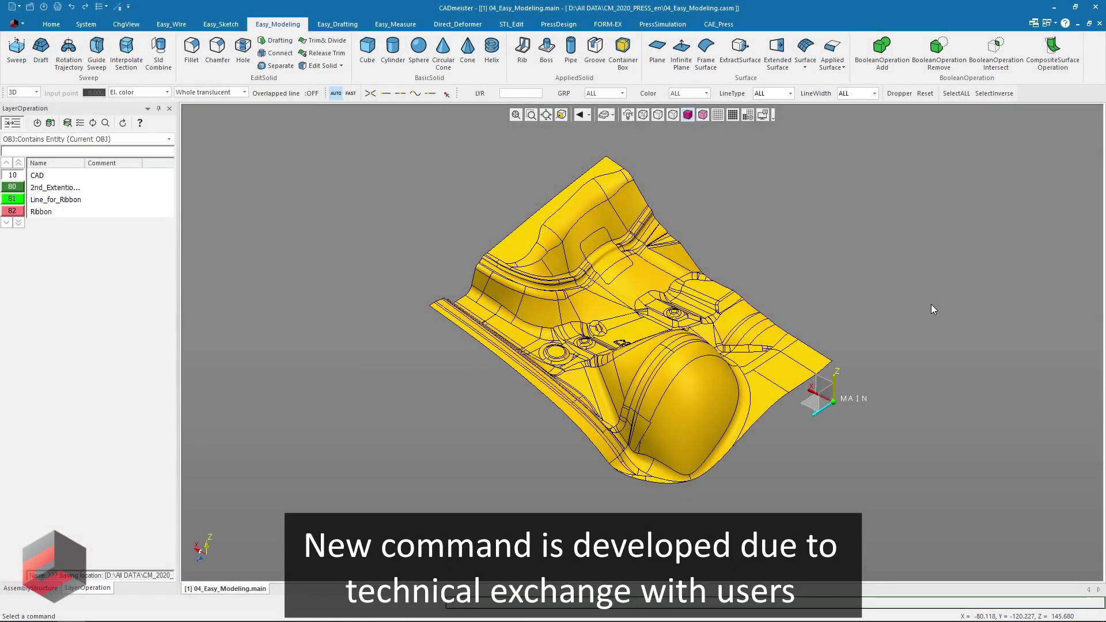
Start 2StepExtendedSurface and chain-select the floor panel's entire outer boundary as lines to extend.
{"action": "left_click", "coordinate": [844, 55]}
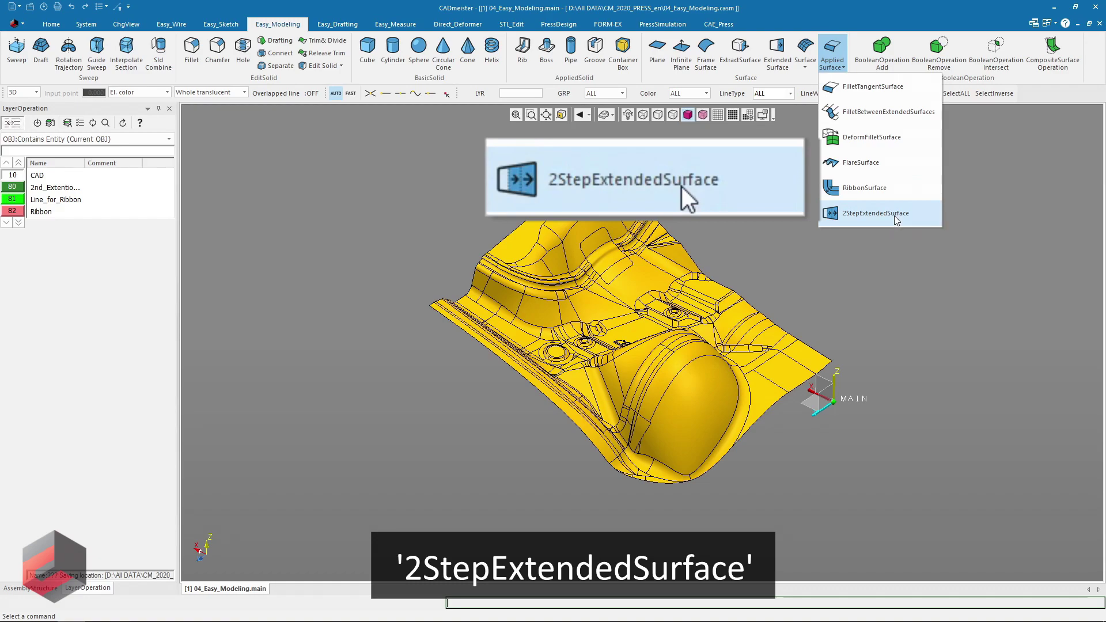
{"action": "left_click", "coordinate": [894, 216]}
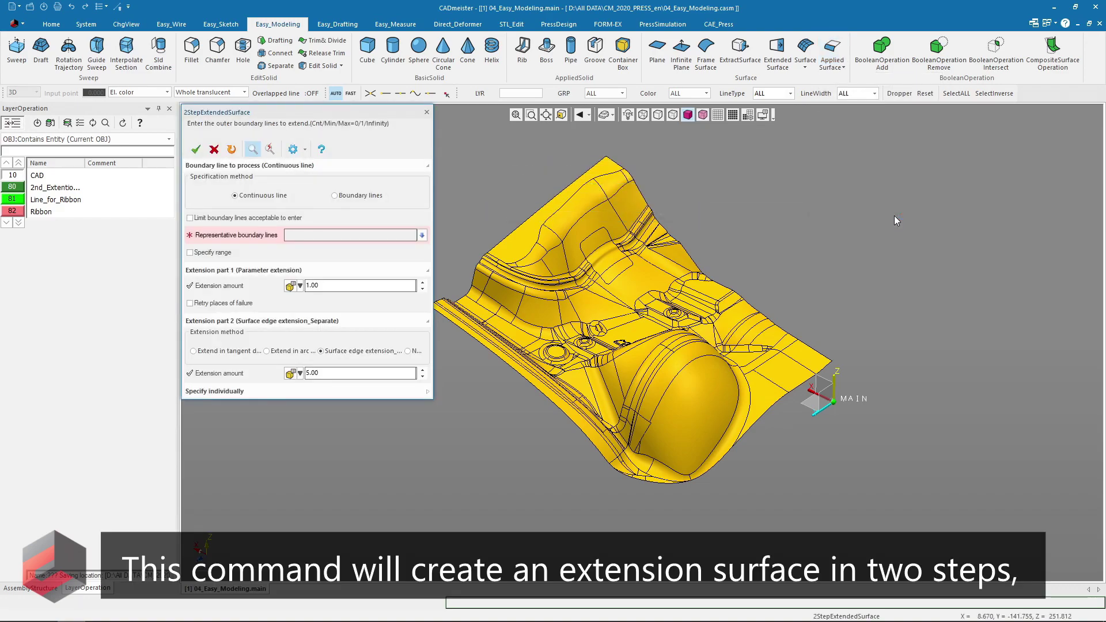
{"action": "left_click", "coordinate": [349, 196]}
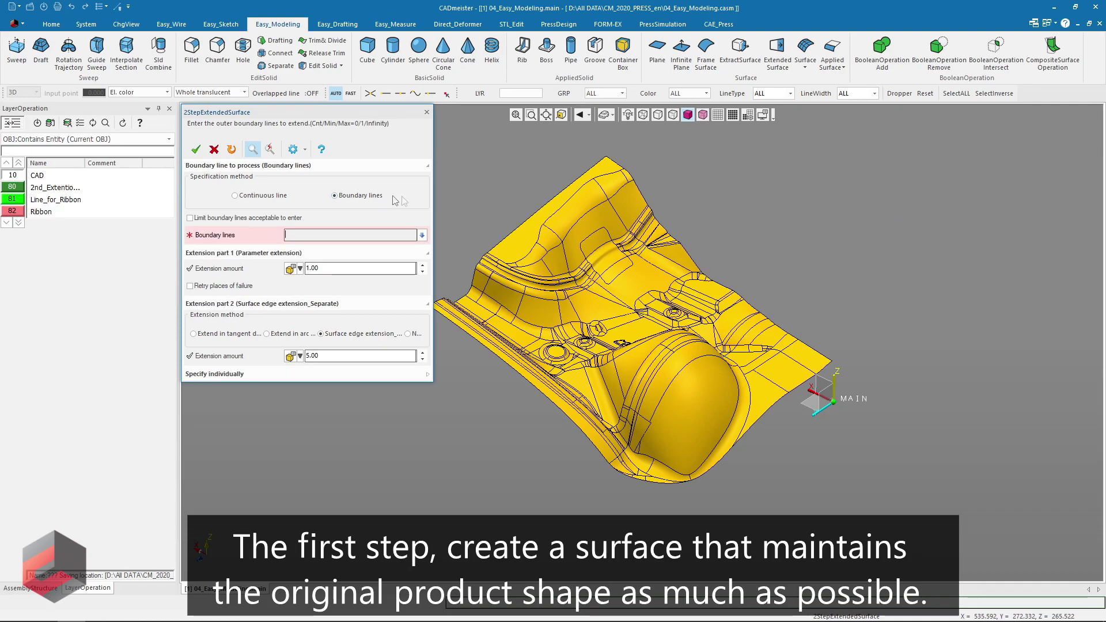
{"action": "right_click", "coordinate": [772, 205]}
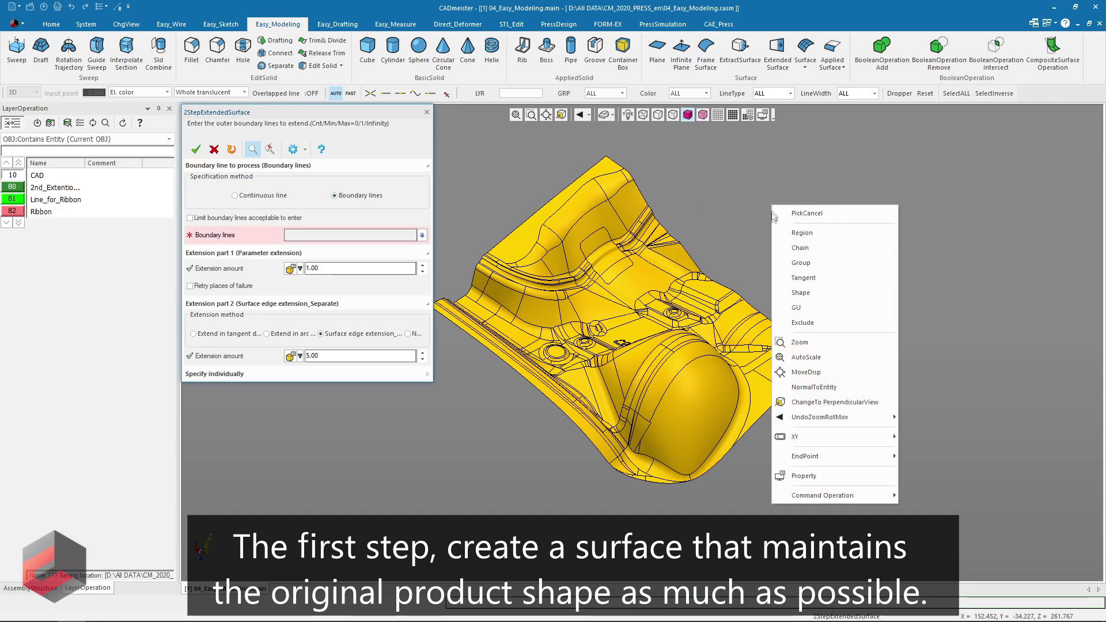
{"action": "left_click", "coordinate": [787, 249]}
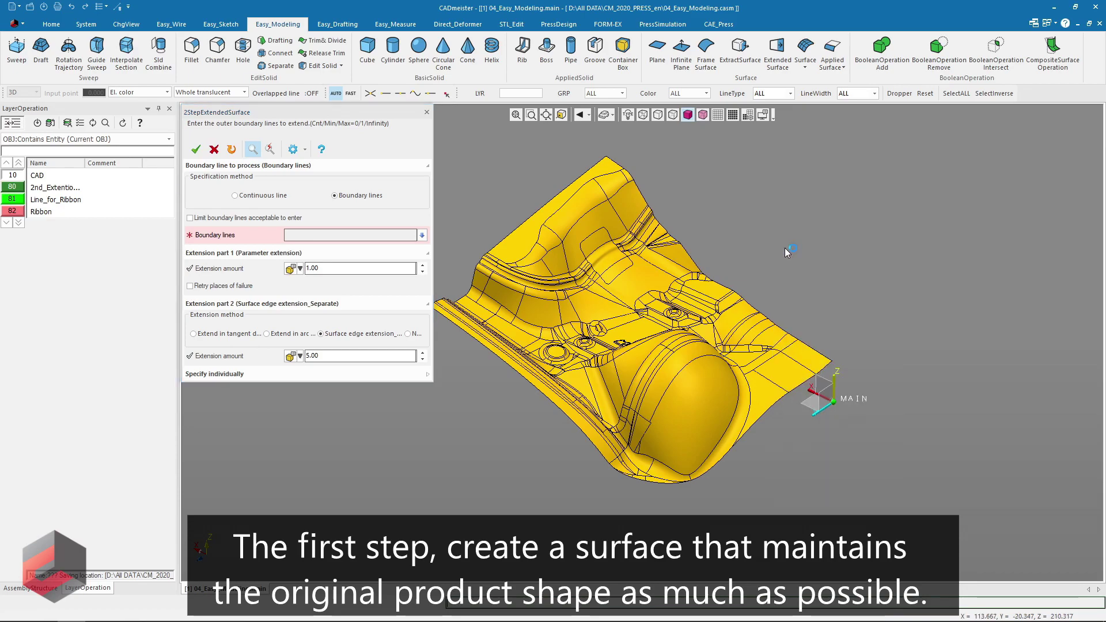
{"action": "left_click", "coordinate": [686, 249]}
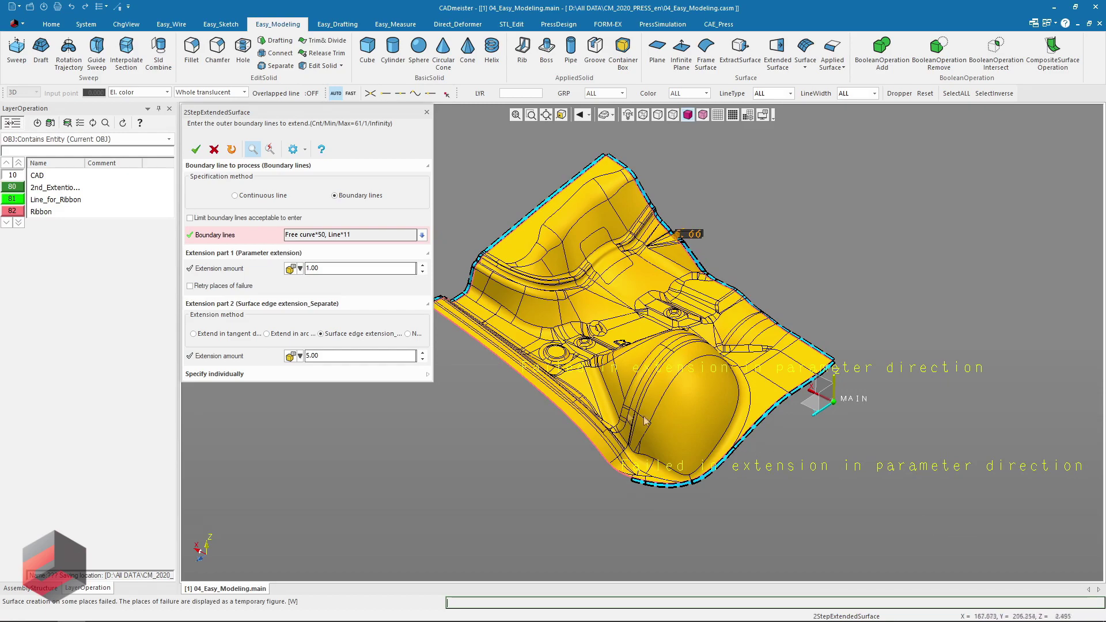
Set the second-step extension amount to 30 mm and pan to view the extensions.
{"action": "left_click", "coordinate": [328, 355]}
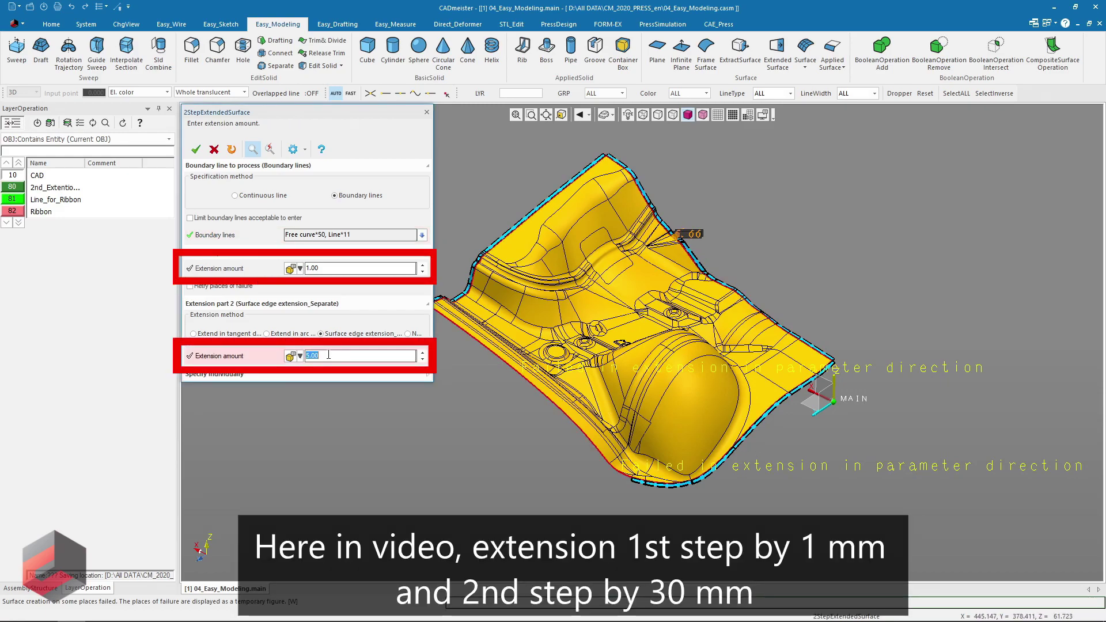
{"action": "type", "text": "30"}
{"action": "key", "text": "Return"}
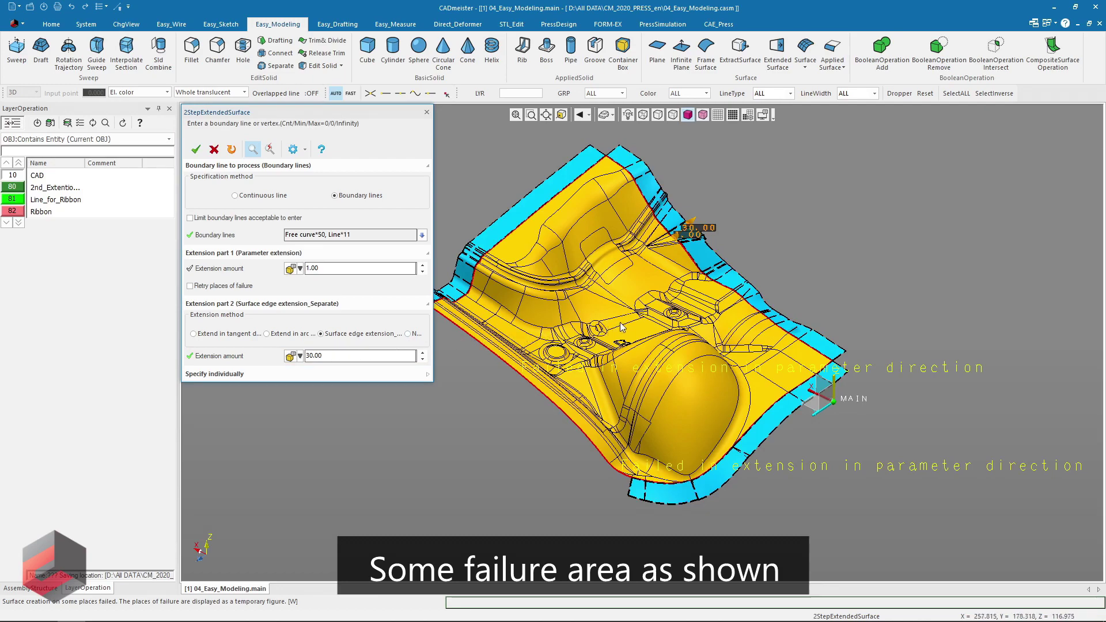
{"action": "middle_click_drag", "start_coordinate": [622, 327], "coordinate": [671, 340]}
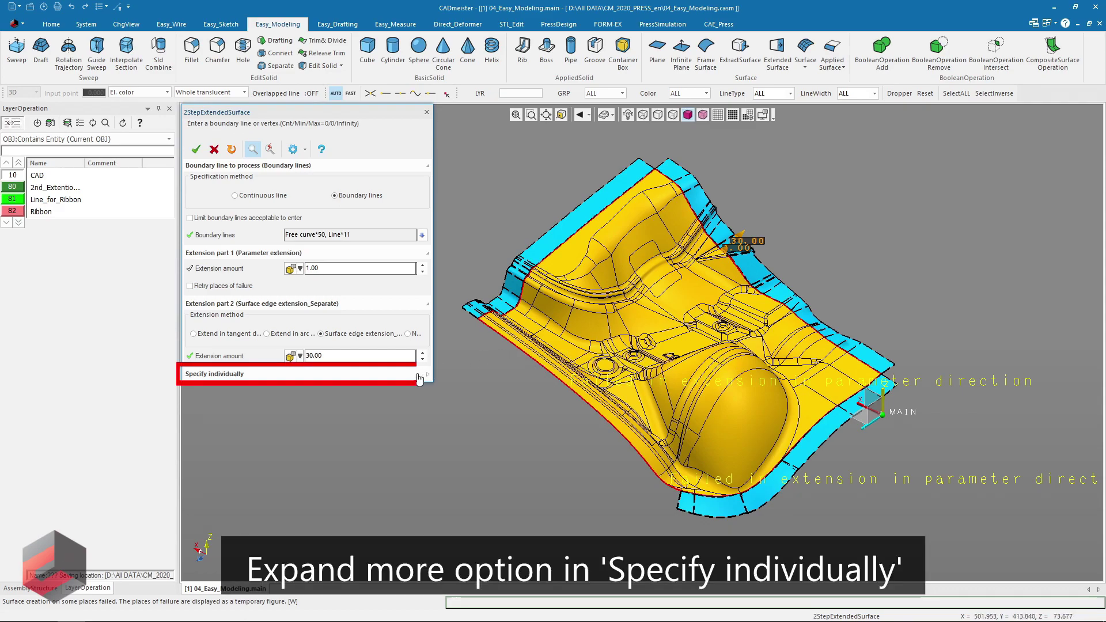
Fill the per-boundary extension table automatically and accept the '11 places processed' notice.
{"action": "left_click", "coordinate": [420, 376]}
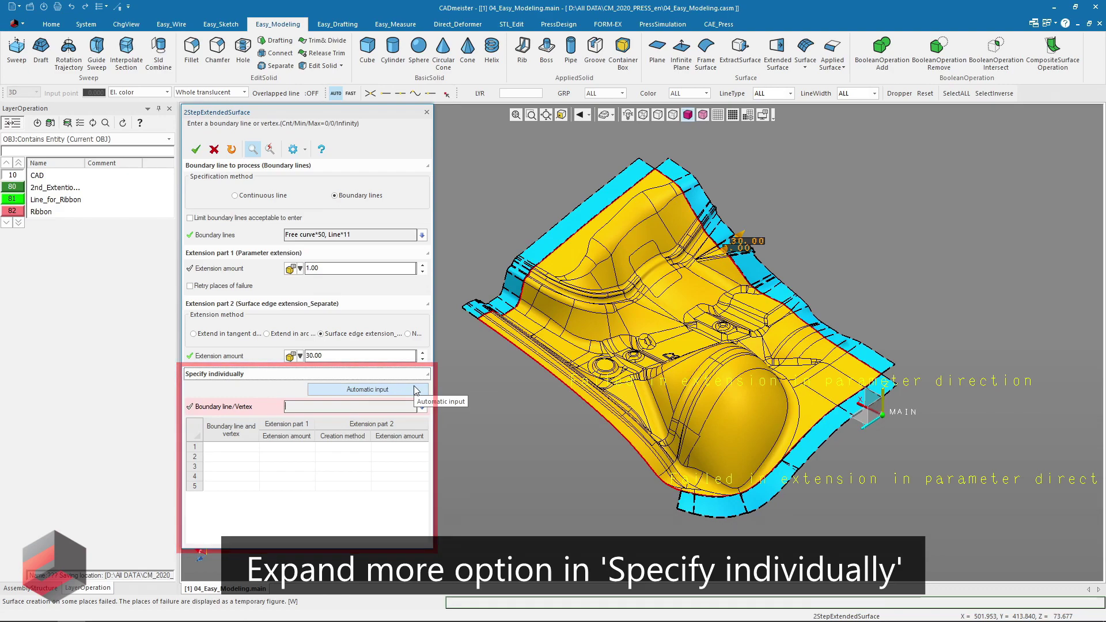
{"action": "left_click", "coordinate": [415, 390]}
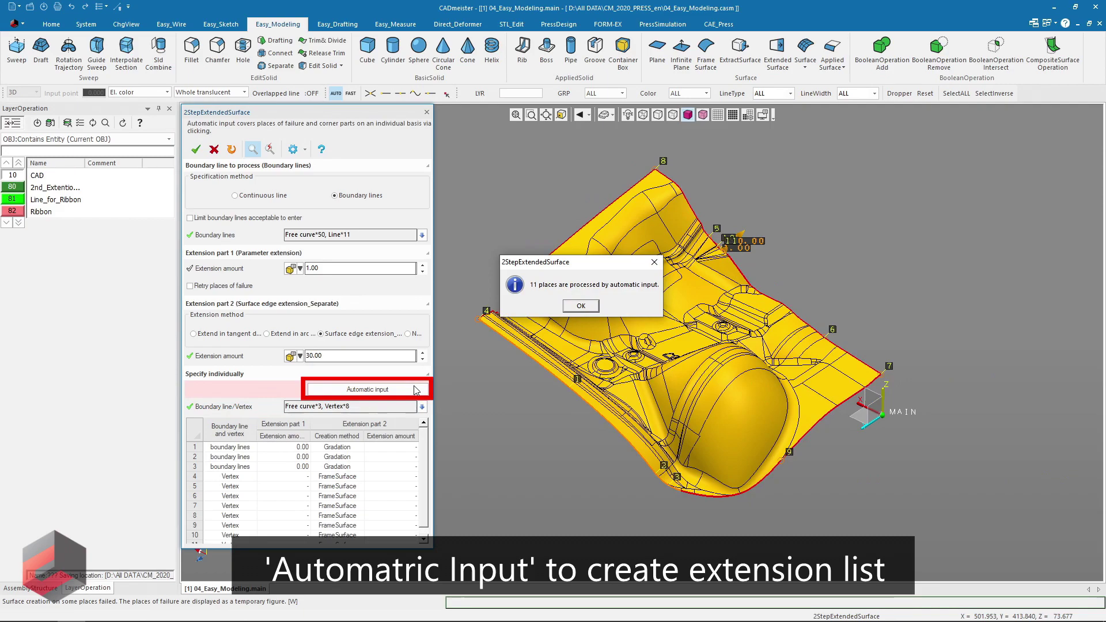
{"action": "left_click", "coordinate": [587, 306]}
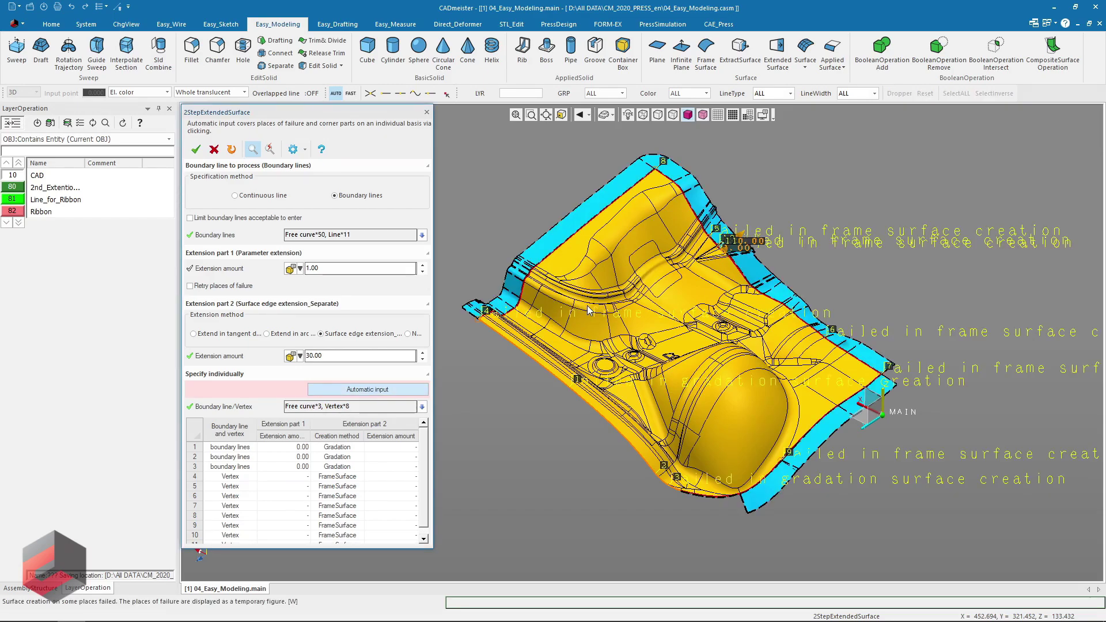
Zoom to vertex 8 and show its creation method choices, FrameSurface or Sweep_Surface.
{"action": "scroll", "coordinate": [691, 168], "scroll_direction": "up", "scroll_amount": 1}
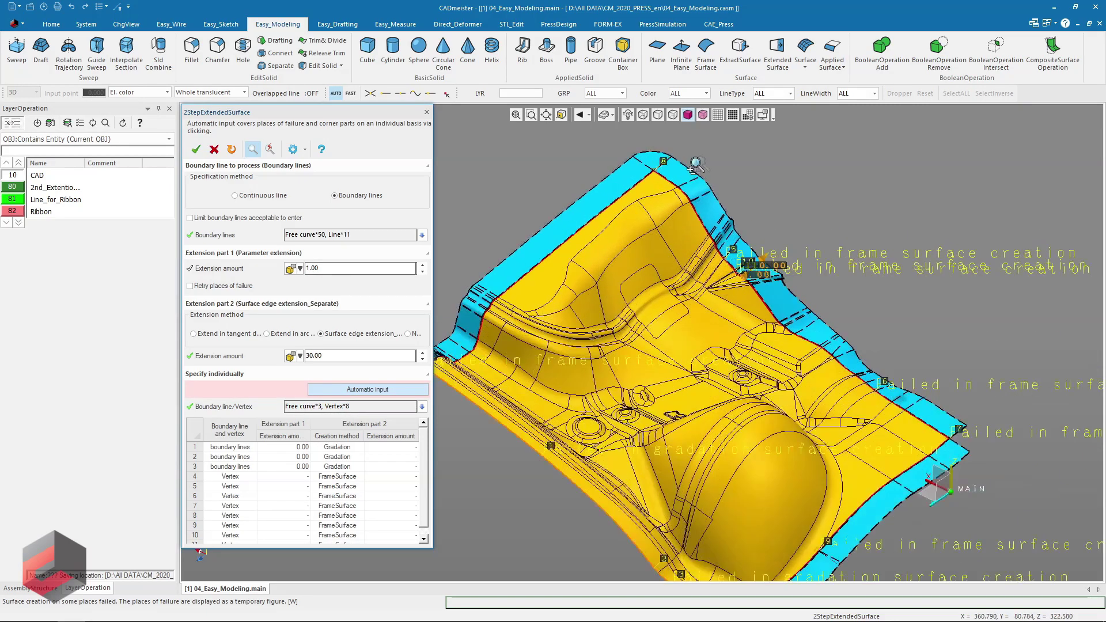
{"action": "scroll", "coordinate": [691, 169], "scroll_direction": "up", "scroll_amount": 3}
{"action": "scroll", "coordinate": [749, 202], "scroll_direction": "up", "scroll_amount": 2}
{"action": "middle_click_drag", "start_coordinate": [839, 230], "coordinate": [840, 261]}
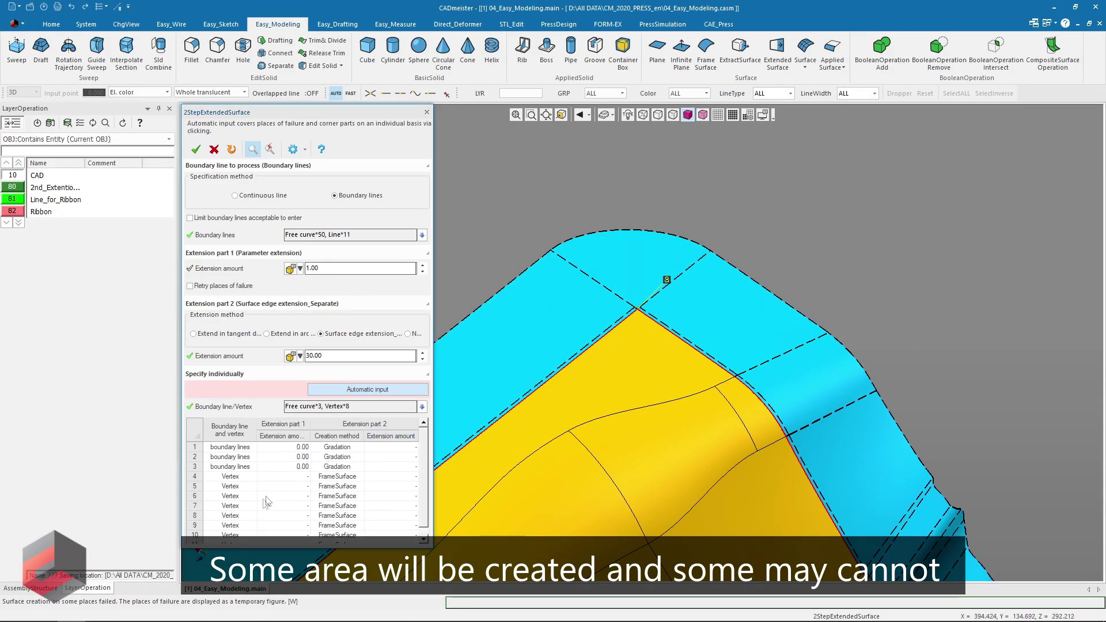
{"action": "left_click", "coordinate": [353, 516]}
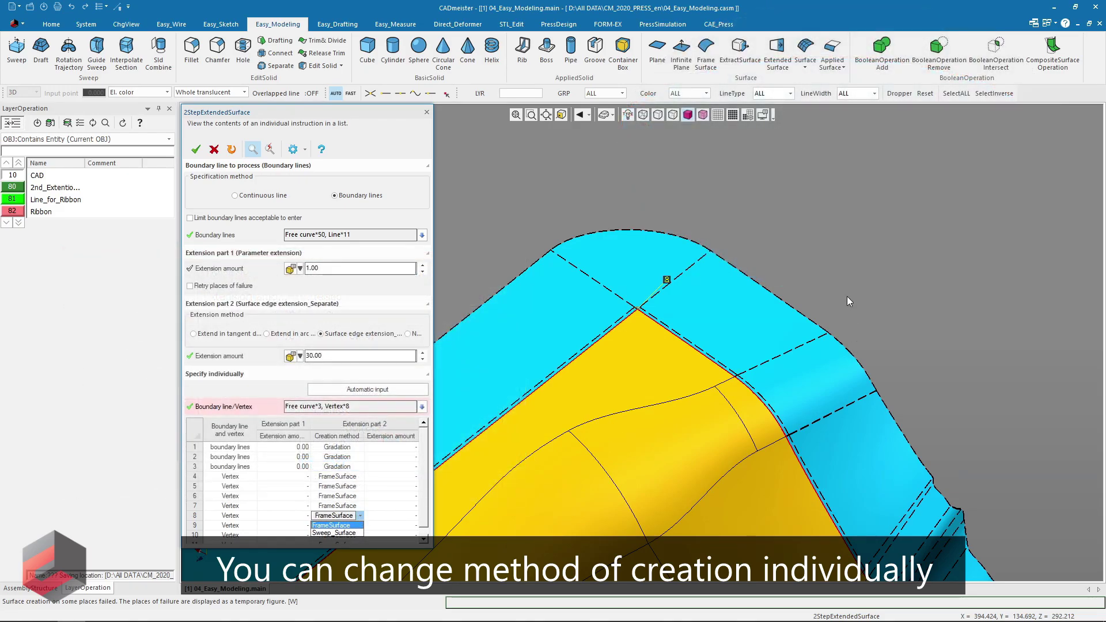
Change boundary 1's creation method on the left edge from Gradation to Extend in tangent.
{"action": "scroll", "coordinate": [854, 277], "scroll_direction": "down", "scroll_amount": 2}
{"action": "scroll", "coordinate": [821, 446], "scroll_direction": "down", "scroll_amount": 2}
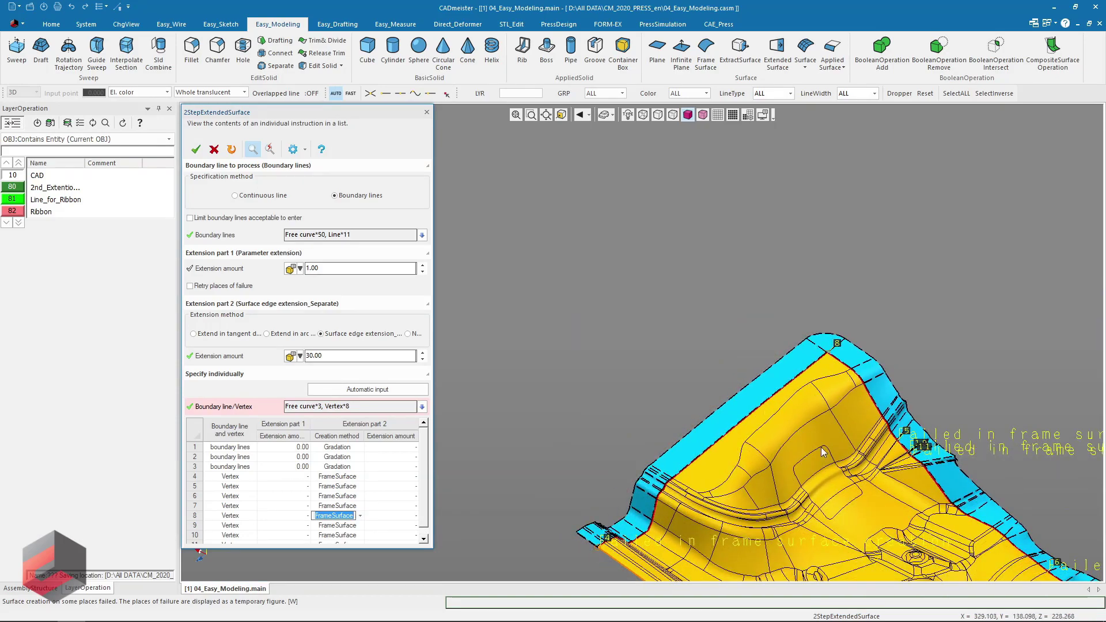
{"action": "scroll", "coordinate": [748, 322], "scroll_direction": "down", "scroll_amount": 2}
{"action": "middle_click_drag", "start_coordinate": [687, 212], "coordinate": [471, 288]}
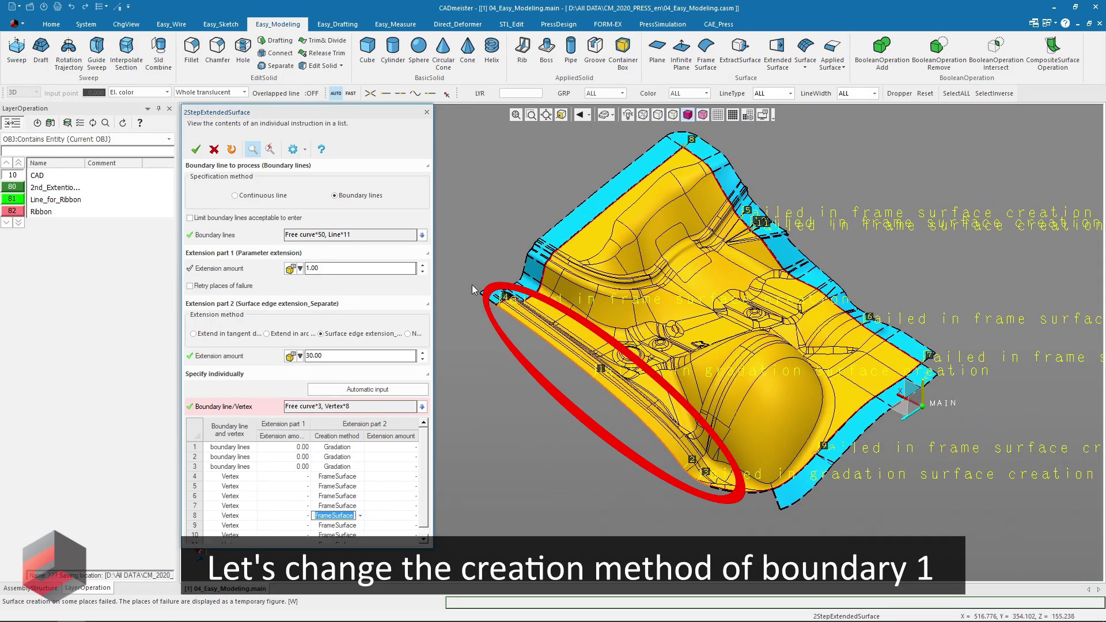
{"action": "left_click", "coordinate": [620, 407]}
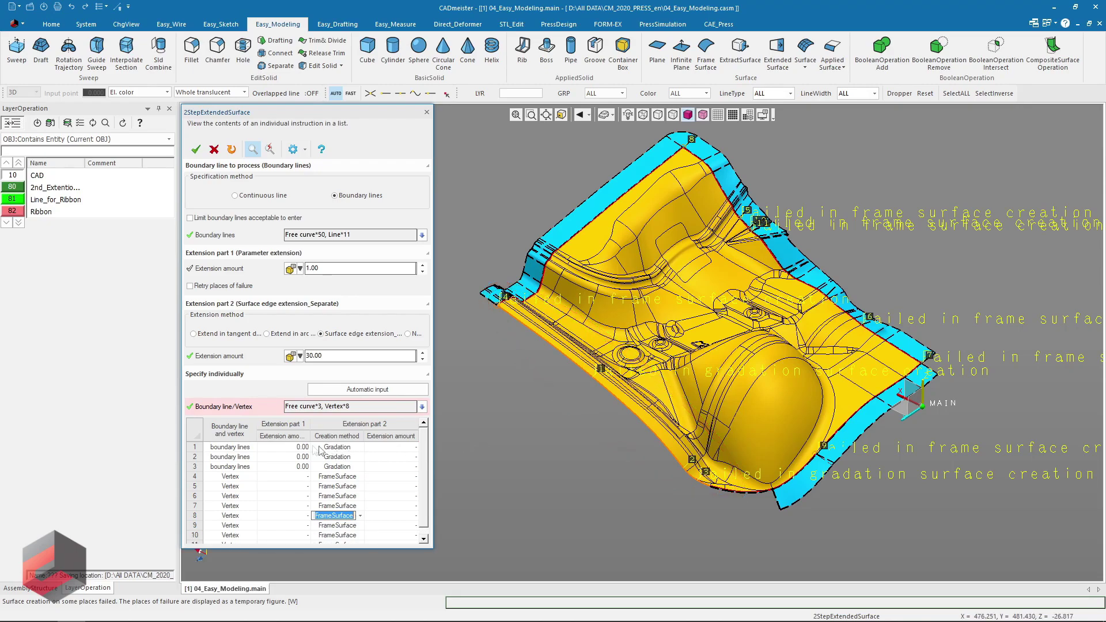
{"action": "left_click", "coordinate": [223, 449]}
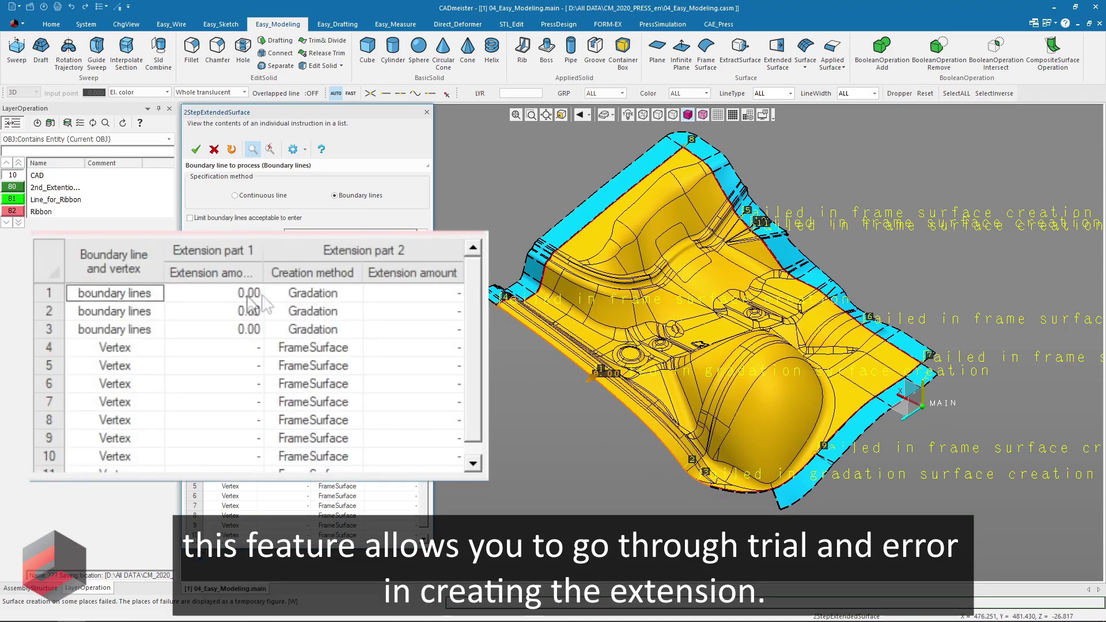
{"action": "left_click", "coordinate": [324, 293]}
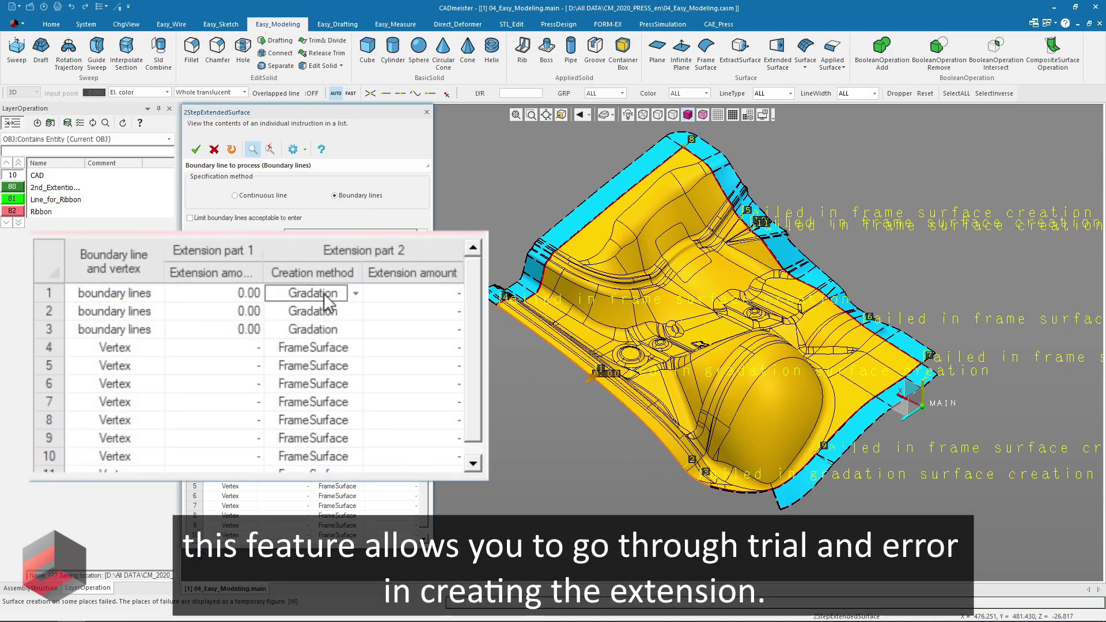
{"action": "left_click", "coordinate": [356, 294]}
{"action": "left_click", "coordinate": [347, 313]}
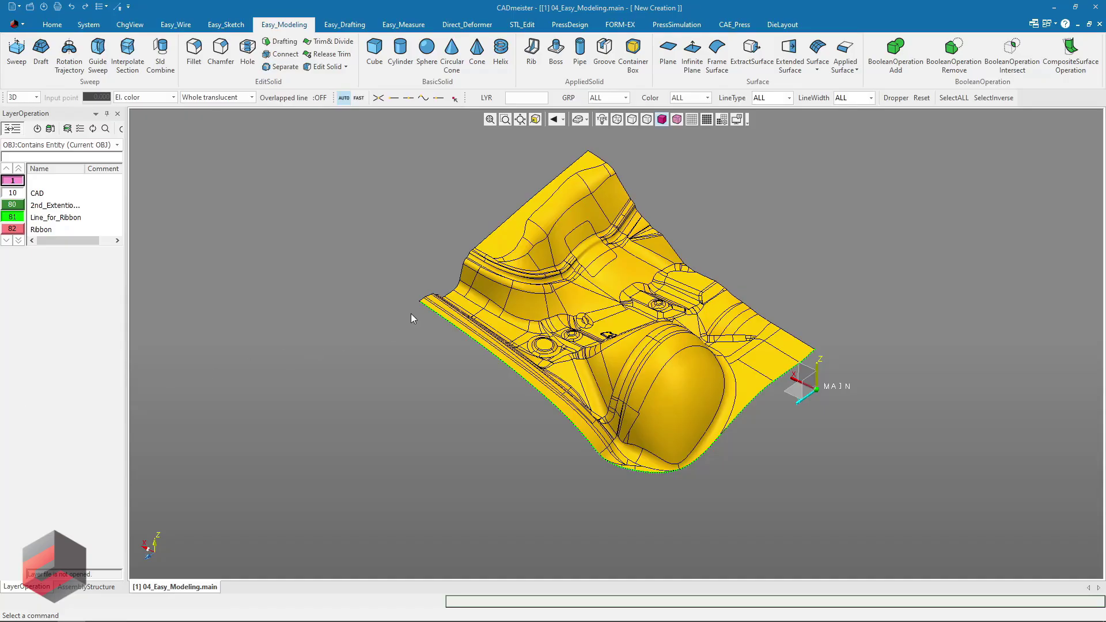
In translucent view, create a RibbonSurface along the panel's lower boundary chain with 30.00 widths.
{"action": "left_click", "coordinate": [680, 119]}
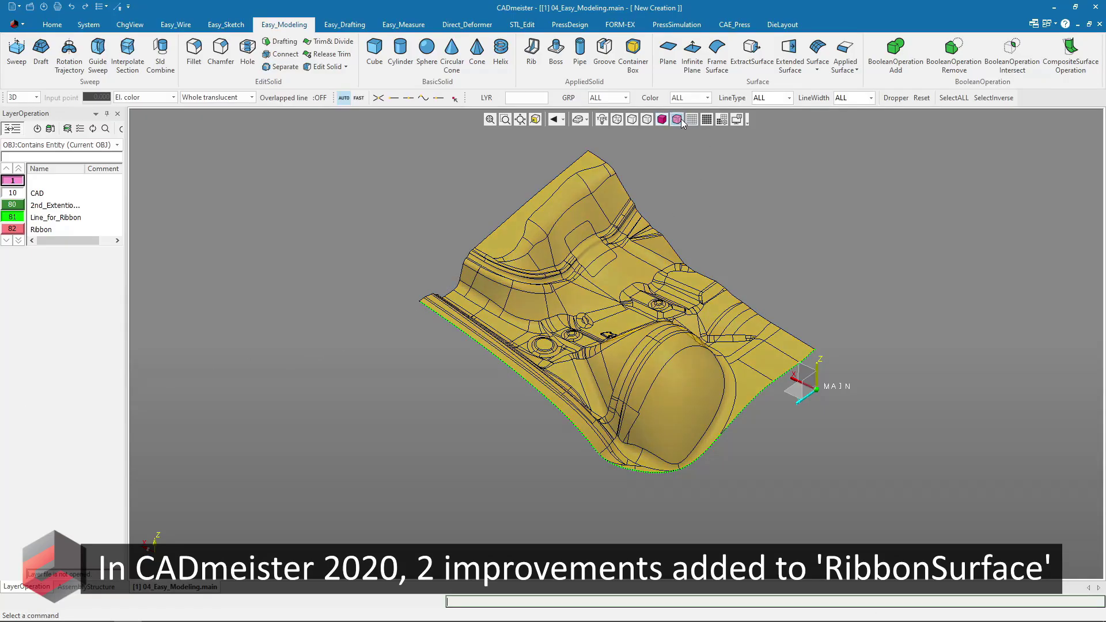
{"action": "left_click", "coordinate": [851, 72]}
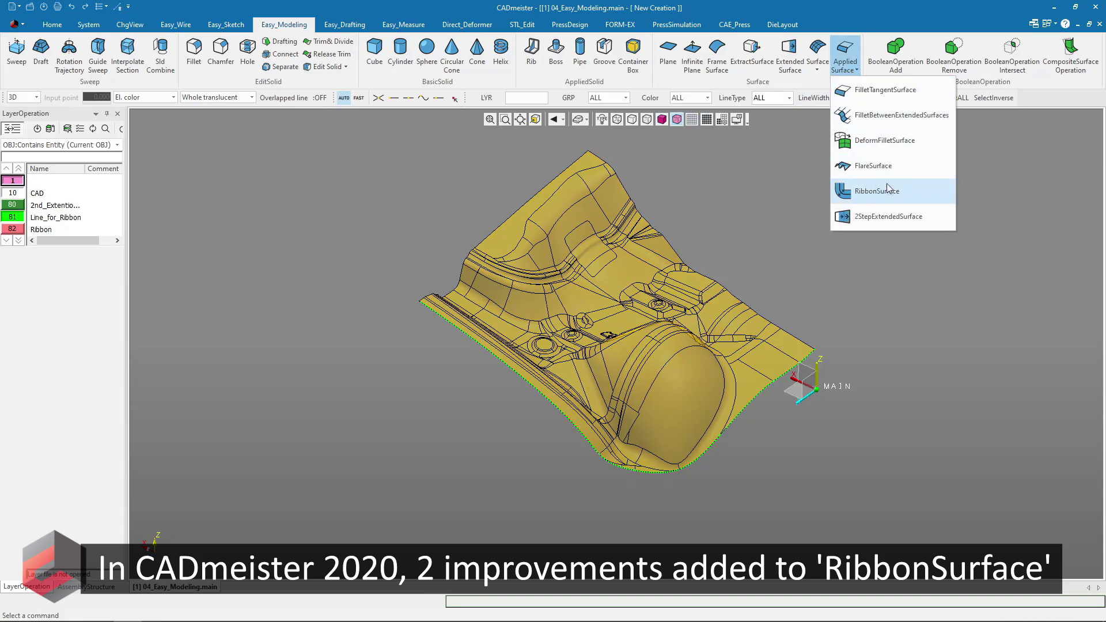
{"action": "left_click", "coordinate": [895, 198]}
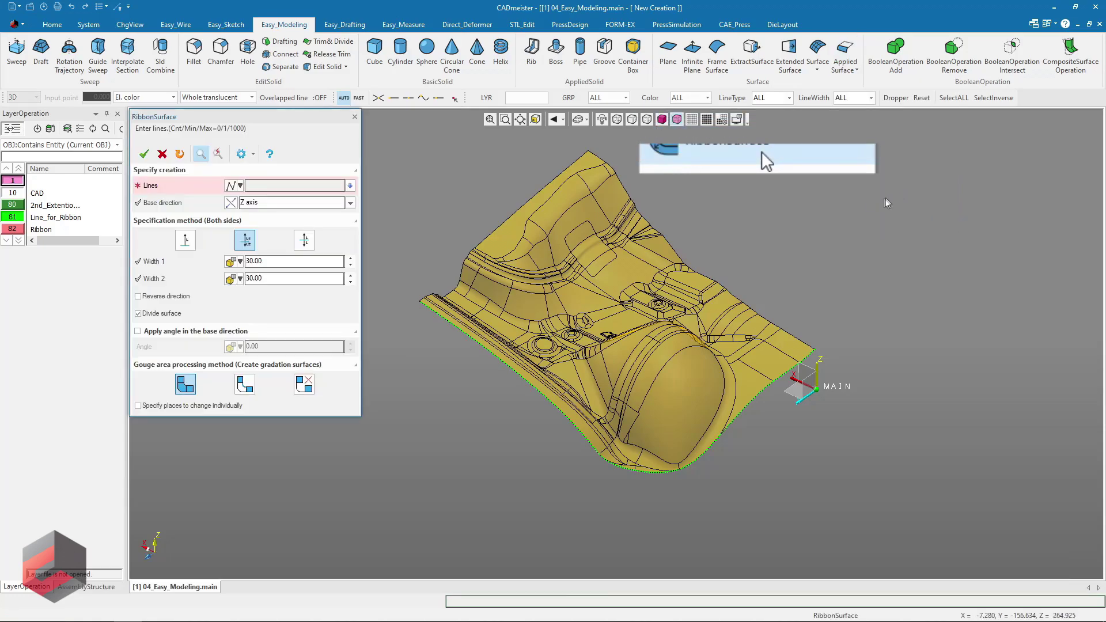
{"action": "right_click", "coordinate": [711, 202]}
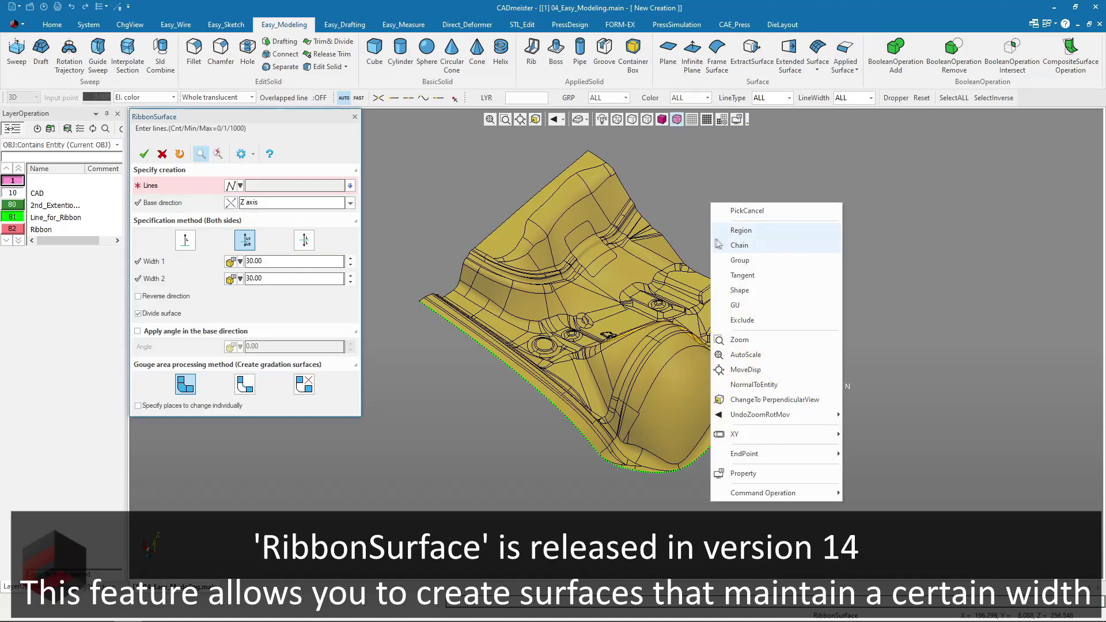
{"action": "left_click", "coordinate": [742, 245]}
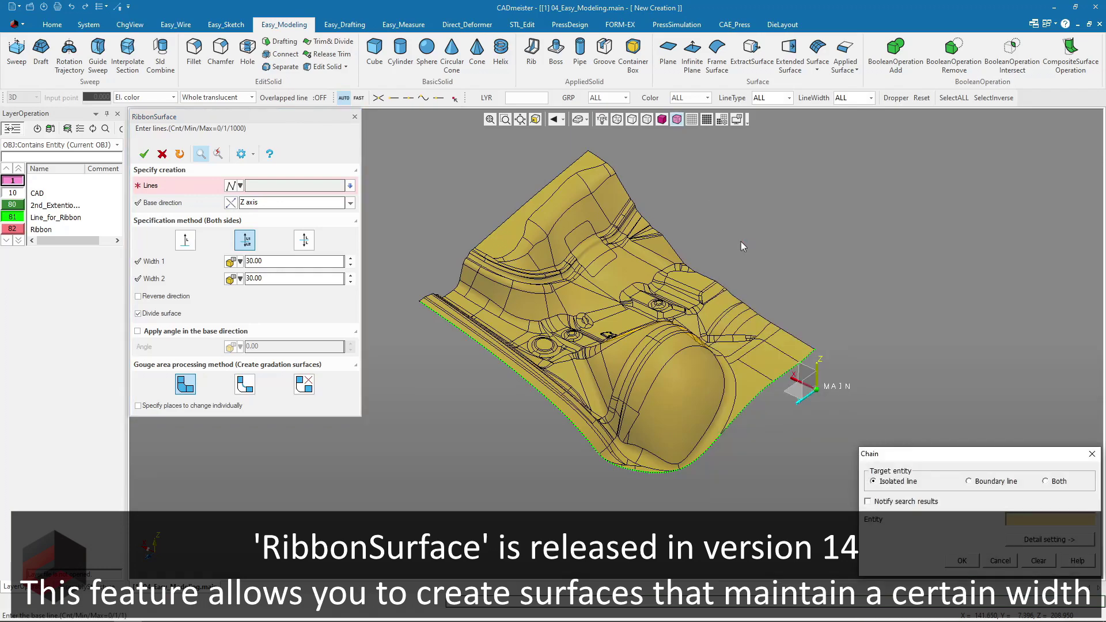
{"action": "left_click", "coordinate": [450, 328]}
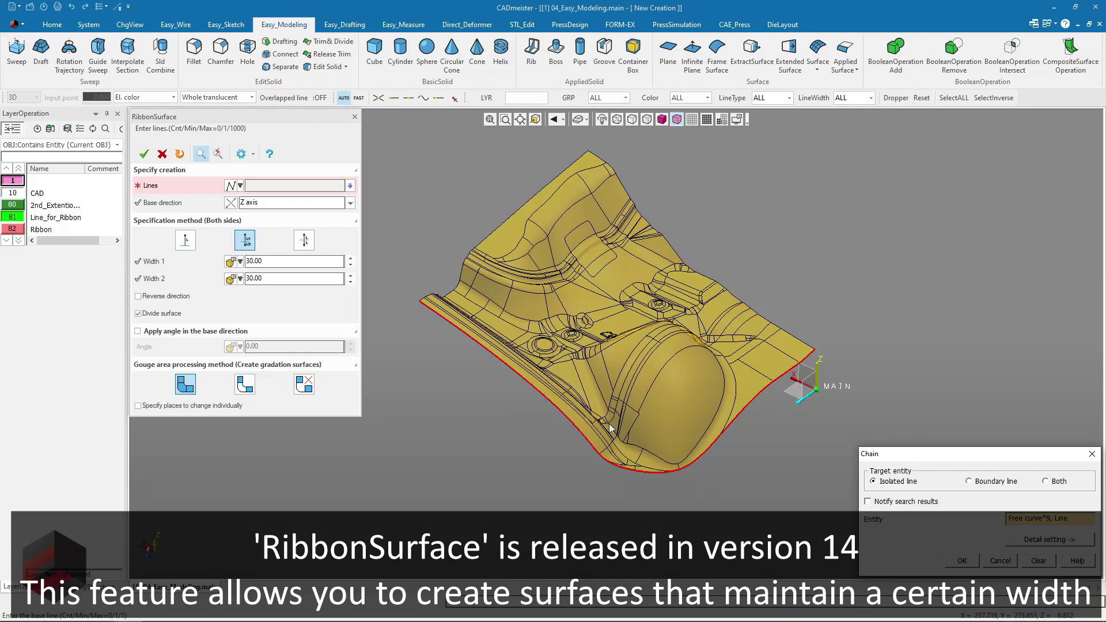
{"action": "left_click", "coordinate": [959, 560]}
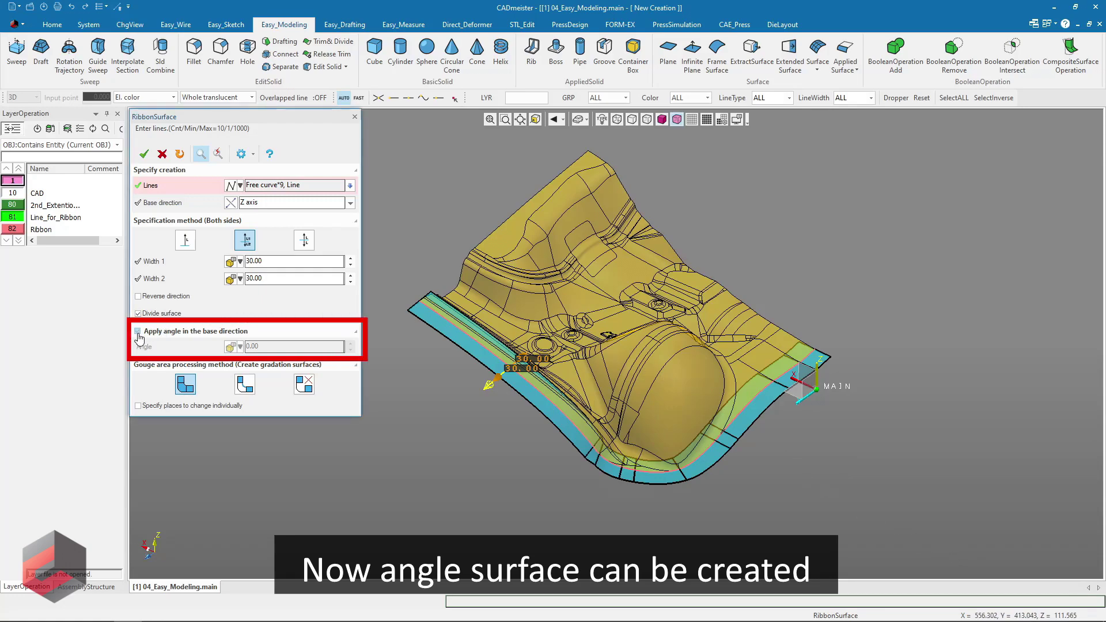
Tilt the ribbon to -20.00 in the base direction and reverse its direction.
{"action": "left_click", "coordinate": [138, 333]}
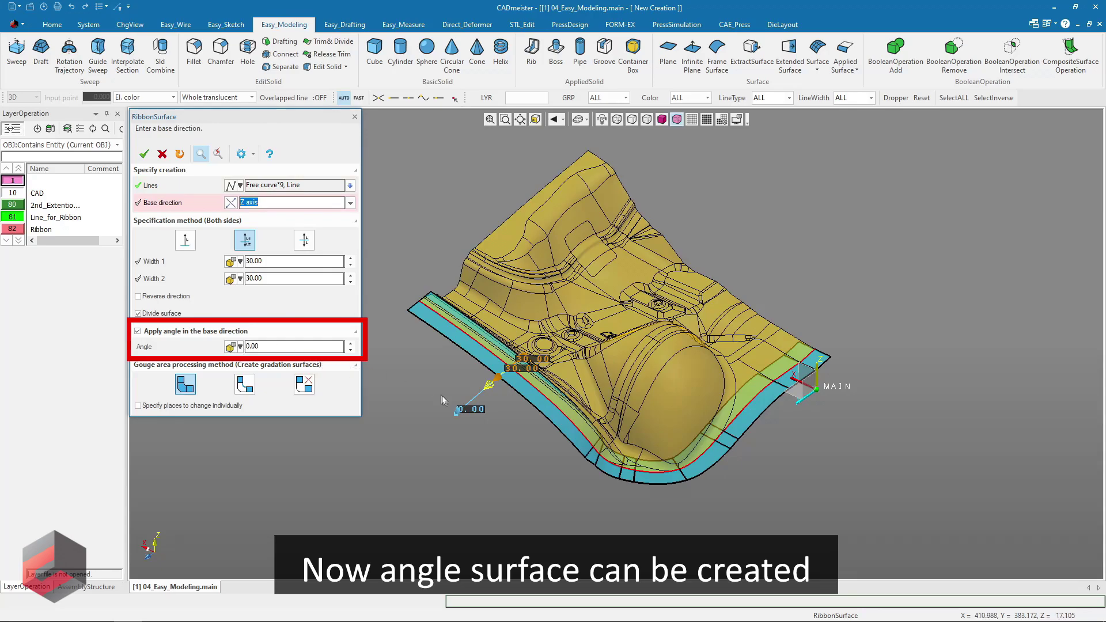
{"action": "left_click_drag", "start_coordinate": [459, 413], "coordinate": [455, 397]}
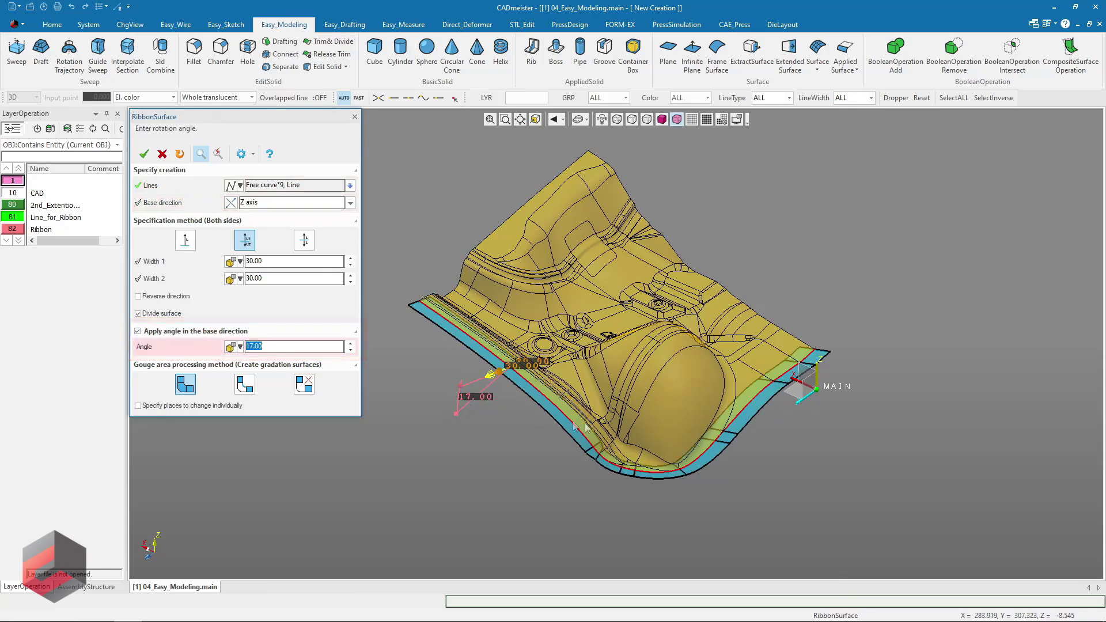
{"action": "middle_click_drag", "start_coordinate": [446, 383], "coordinate": [522, 300]}
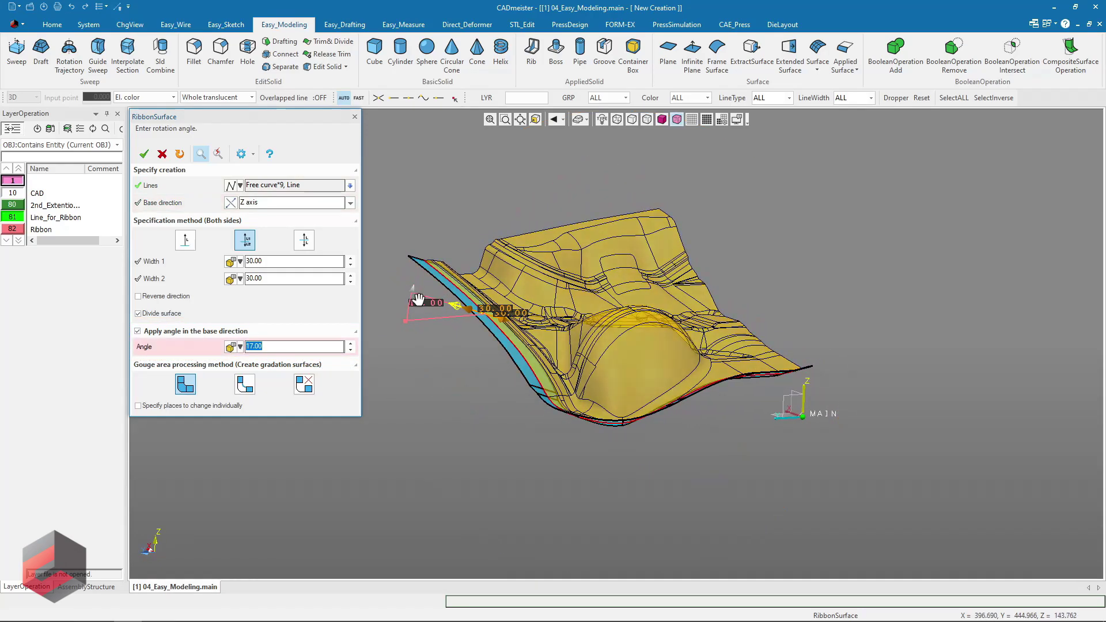
{"action": "left_click_drag", "start_coordinate": [416, 295], "coordinate": [422, 360]}
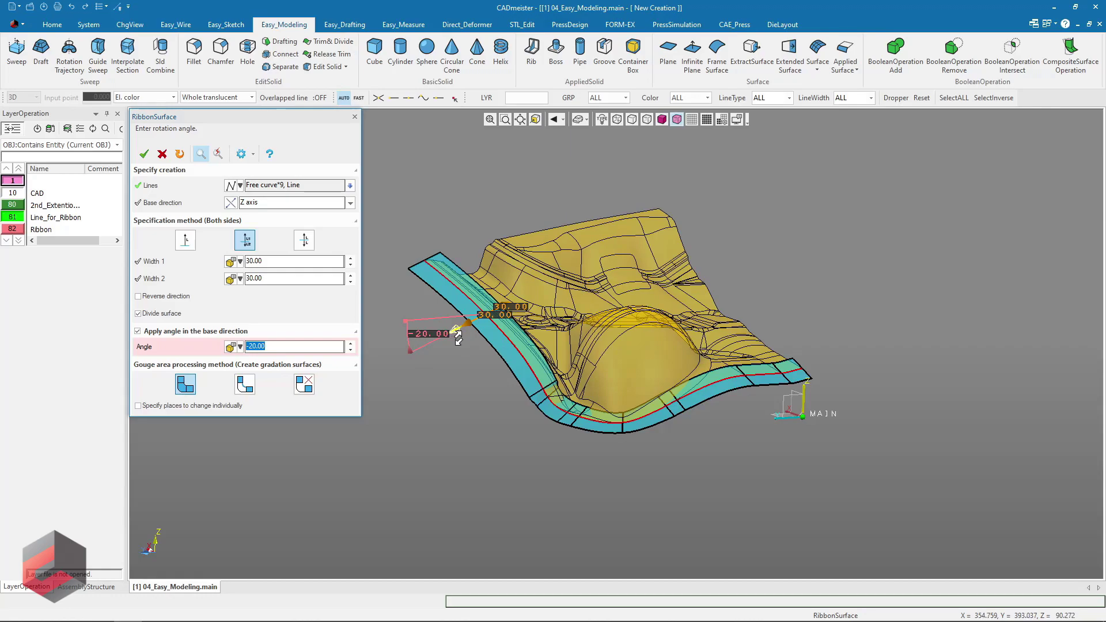
{"action": "scroll", "coordinate": [456, 335], "scroll_direction": "up", "scroll_amount": 3}
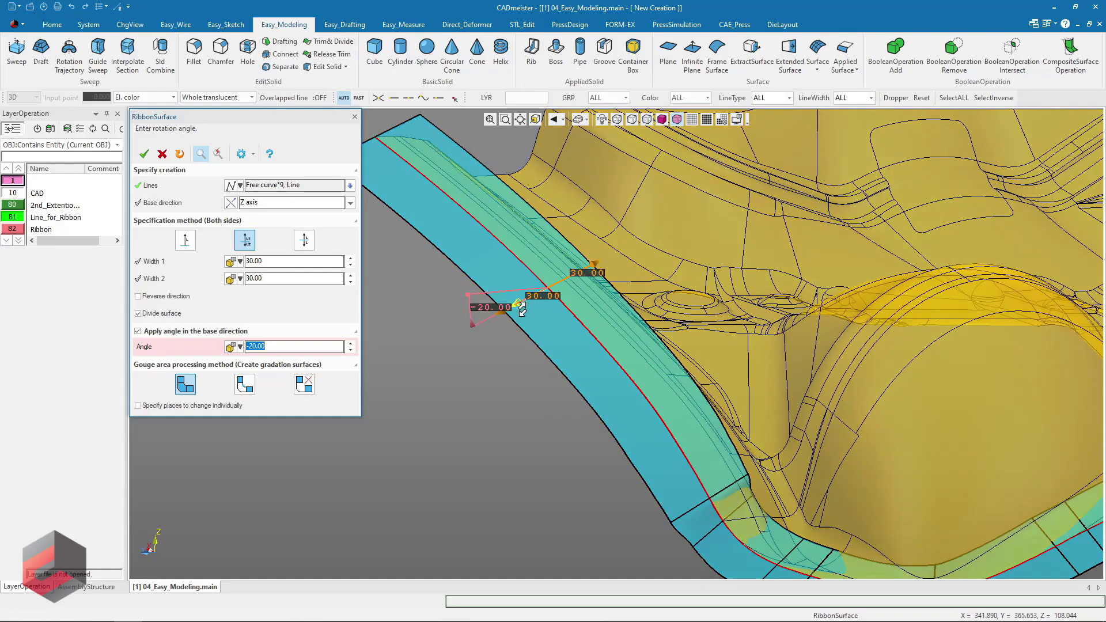
{"action": "left_click", "coordinate": [521, 309]}
{"action": "scroll", "coordinate": [683, 319], "scroll_direction": "down", "scroll_amount": 5}
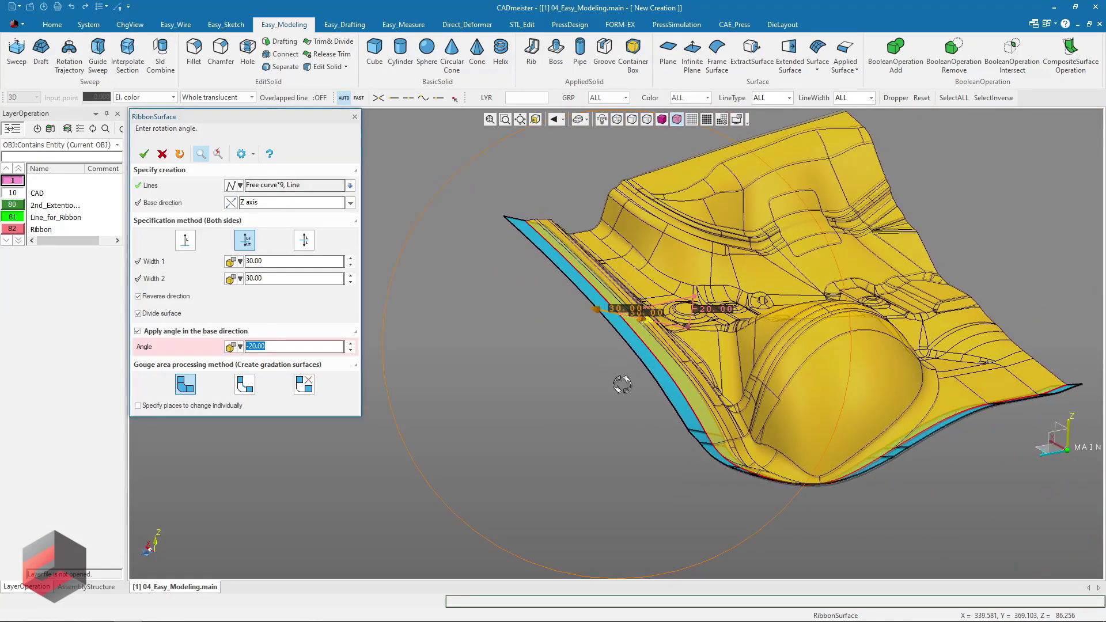
{"action": "middle_click_drag", "start_coordinate": [697, 311], "coordinate": [622, 322]}
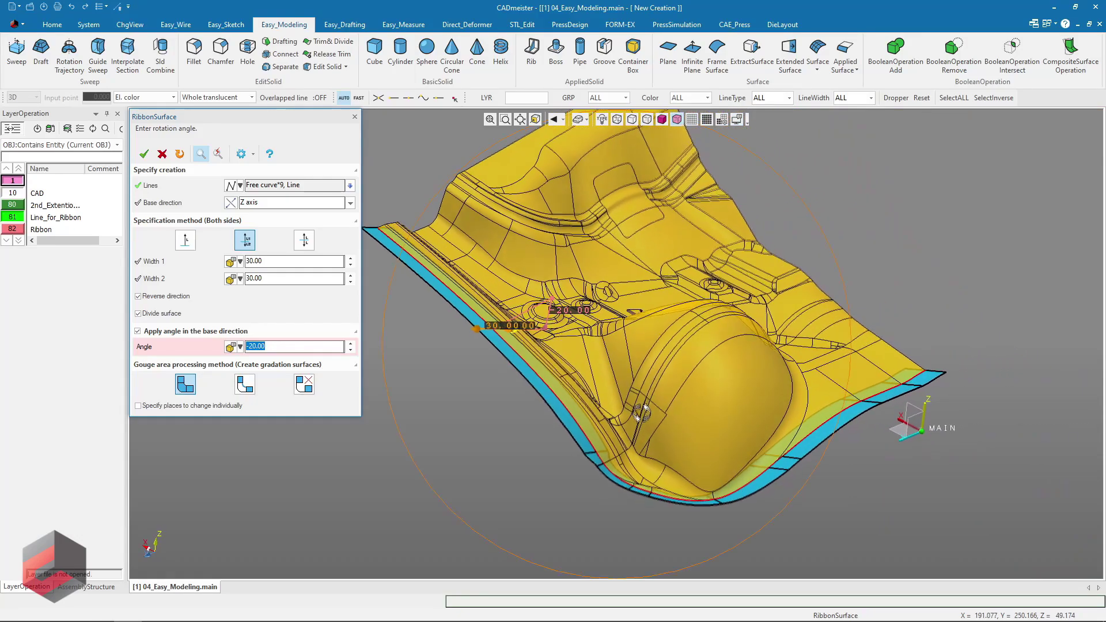
{"action": "scroll", "coordinate": [639, 437], "scroll_direction": "up", "scroll_amount": 3}
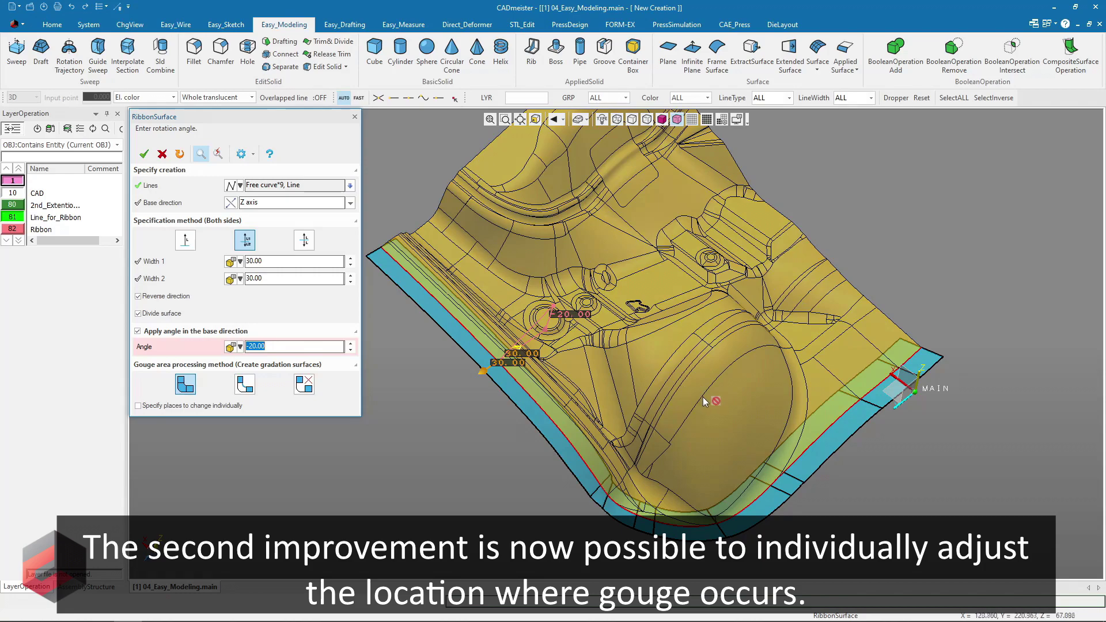
Set one gouge place to 'Create only outer boundaries' via individual specification and update the preview.
{"action": "left_click", "coordinate": [152, 410]}
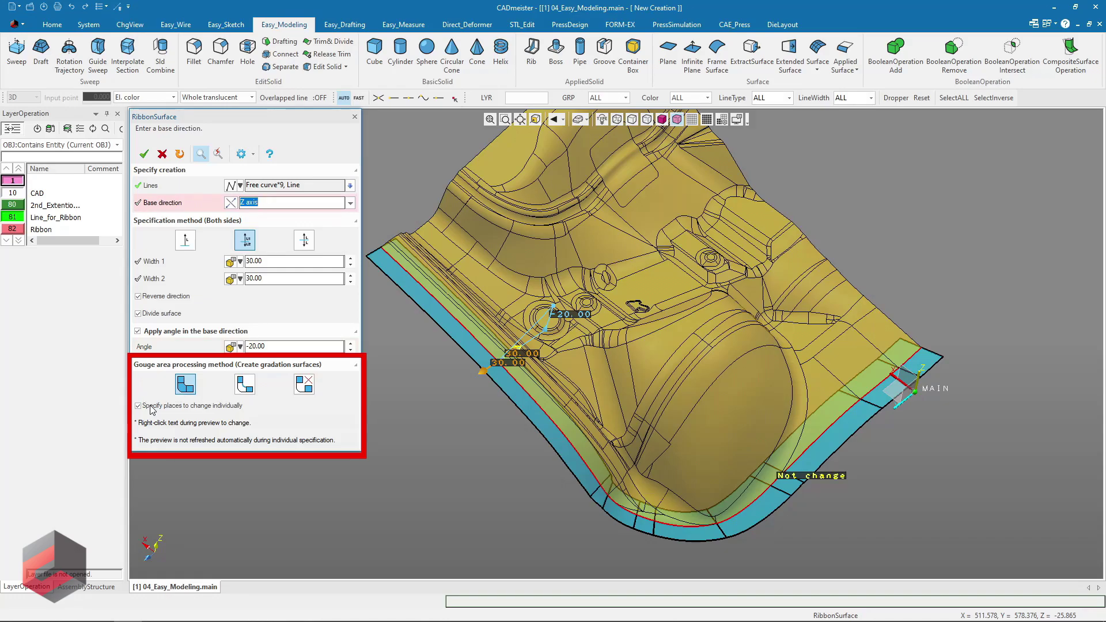
{"action": "scroll", "coordinate": [806, 461], "scroll_direction": "up", "scroll_amount": 3}
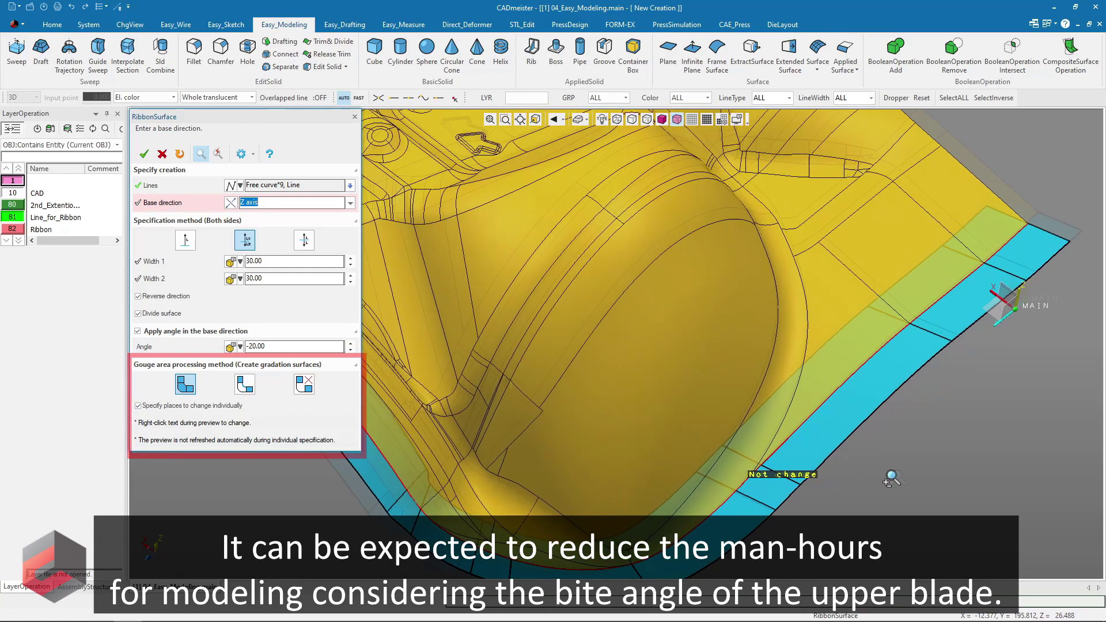
{"action": "scroll", "coordinate": [794, 403], "scroll_direction": "up", "scroll_amount": 3}
{"action": "scroll", "coordinate": [786, 347], "scroll_direction": "up", "scroll_amount": 2}
{"action": "middle_click_drag", "start_coordinate": [786, 347], "coordinate": [737, 316]}
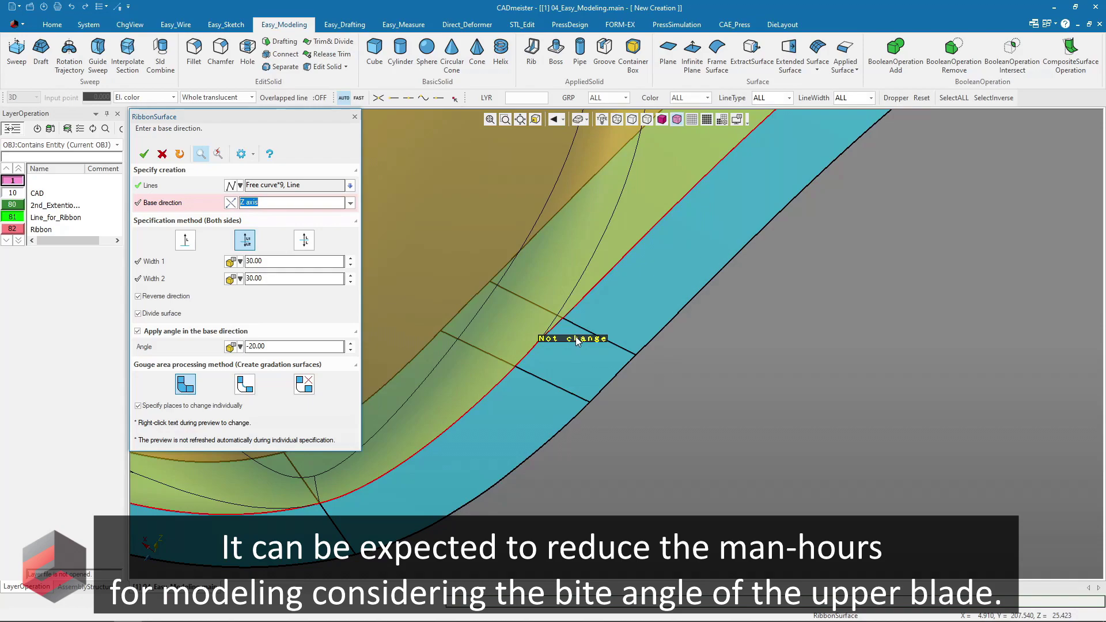
{"action": "right_click", "coordinate": [576, 339]}
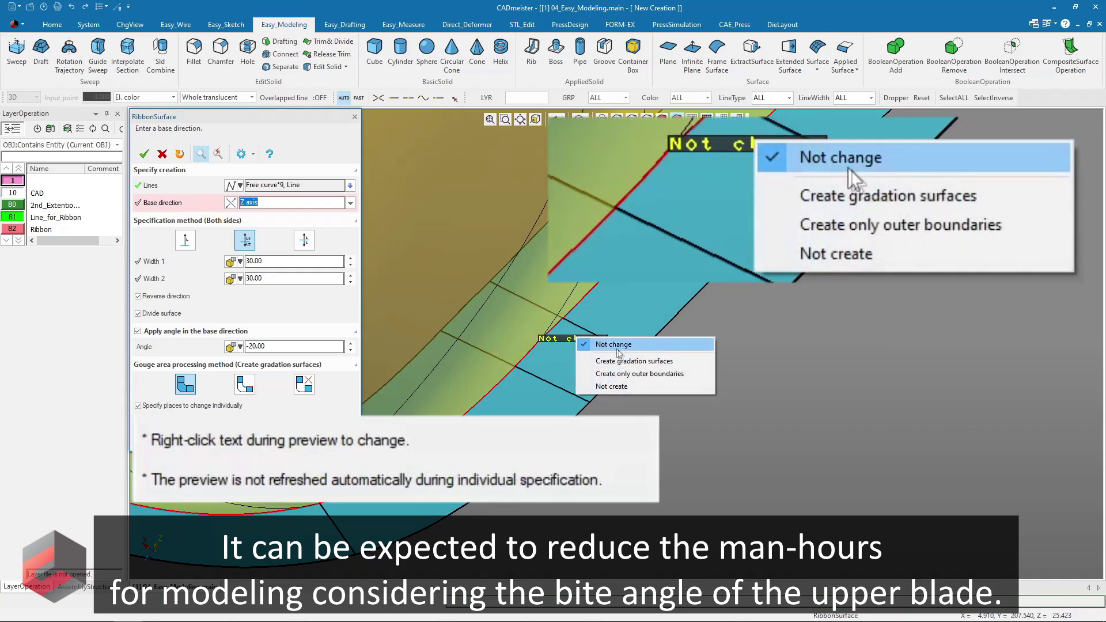
{"action": "left_click", "coordinate": [632, 371]}
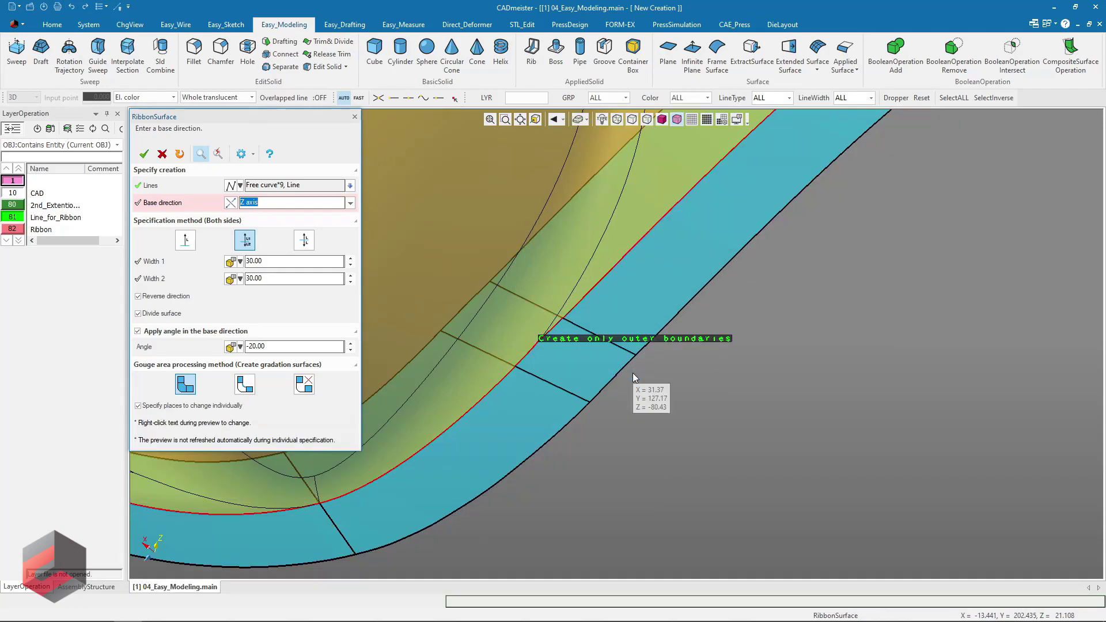
{"action": "left_click", "coordinate": [220, 156]}
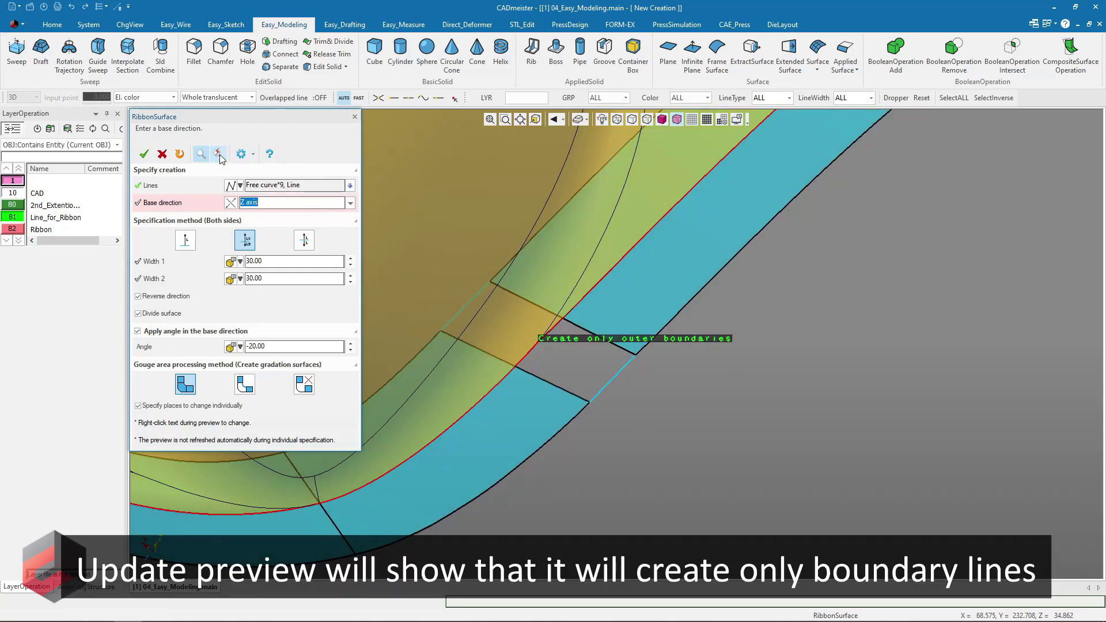